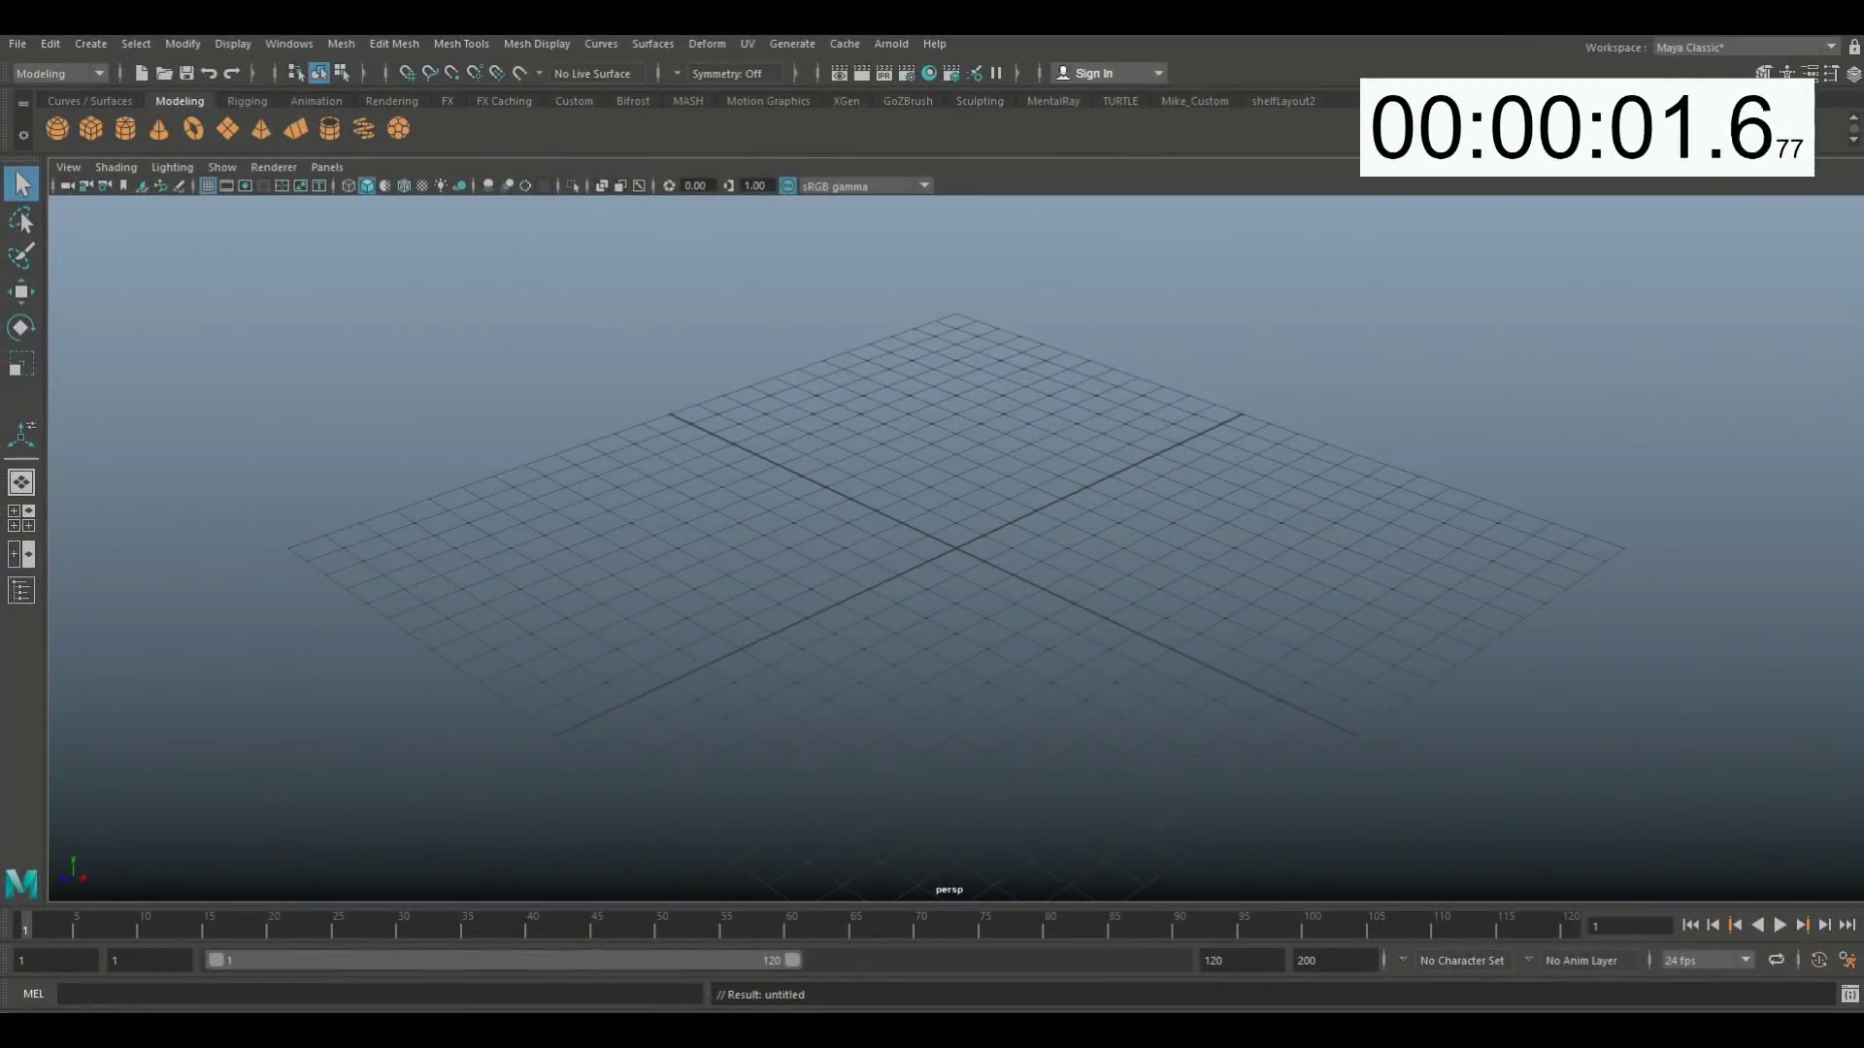
- Add a polygon cube at the origin, duplicate it, and drag the copy to the lower right
click(92, 132)
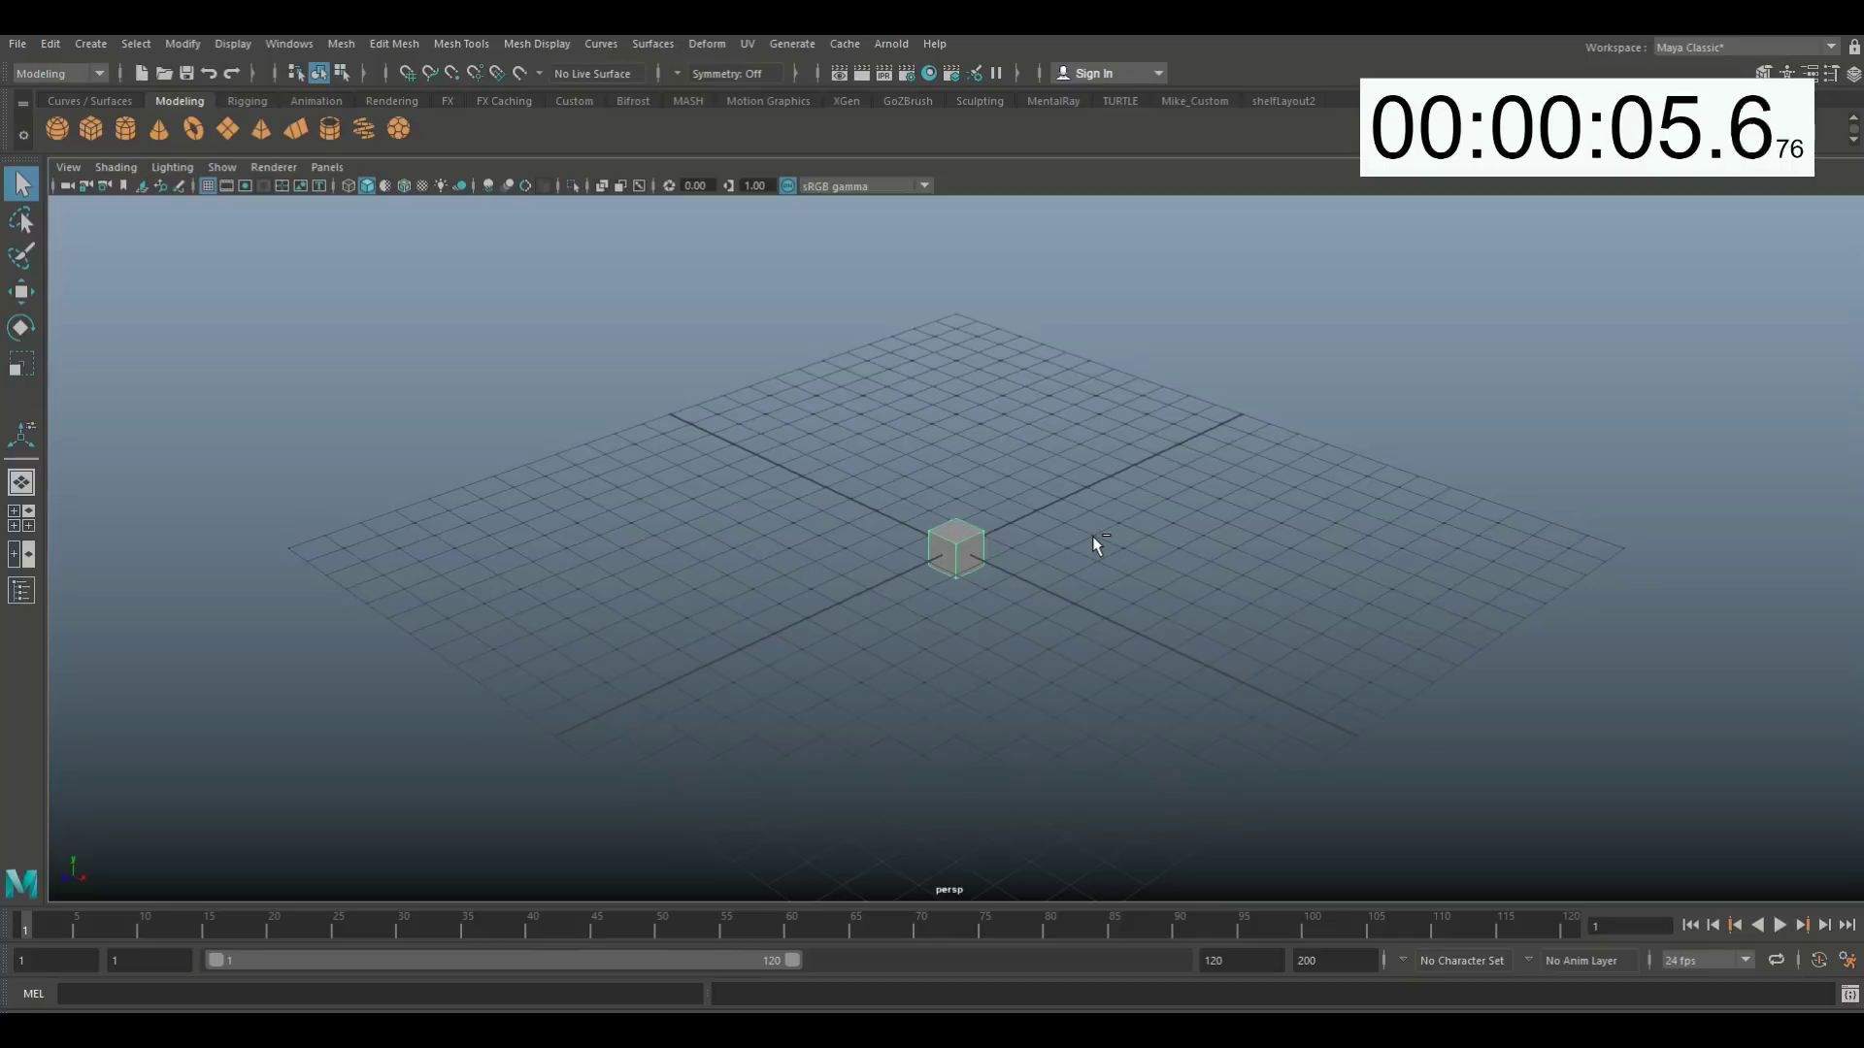
key(ctrl+d)
key(w)
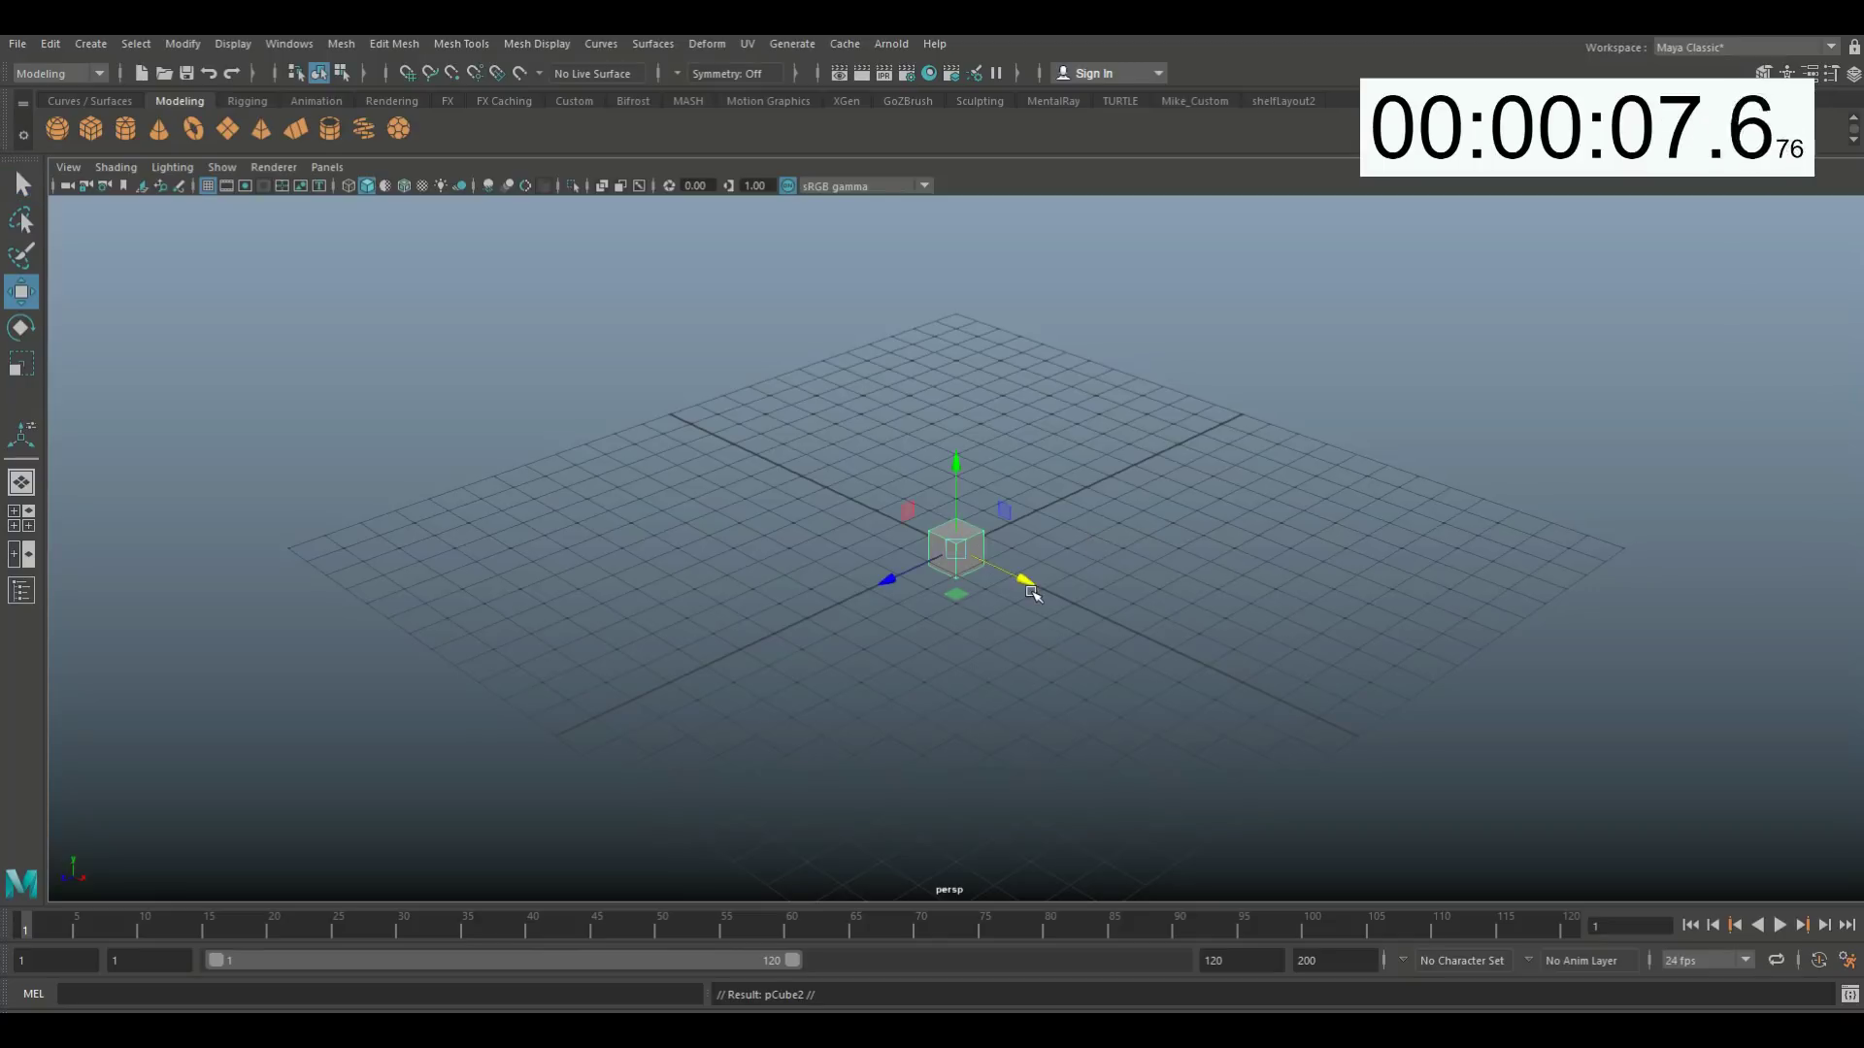
drag(1021, 585, 1278, 699)
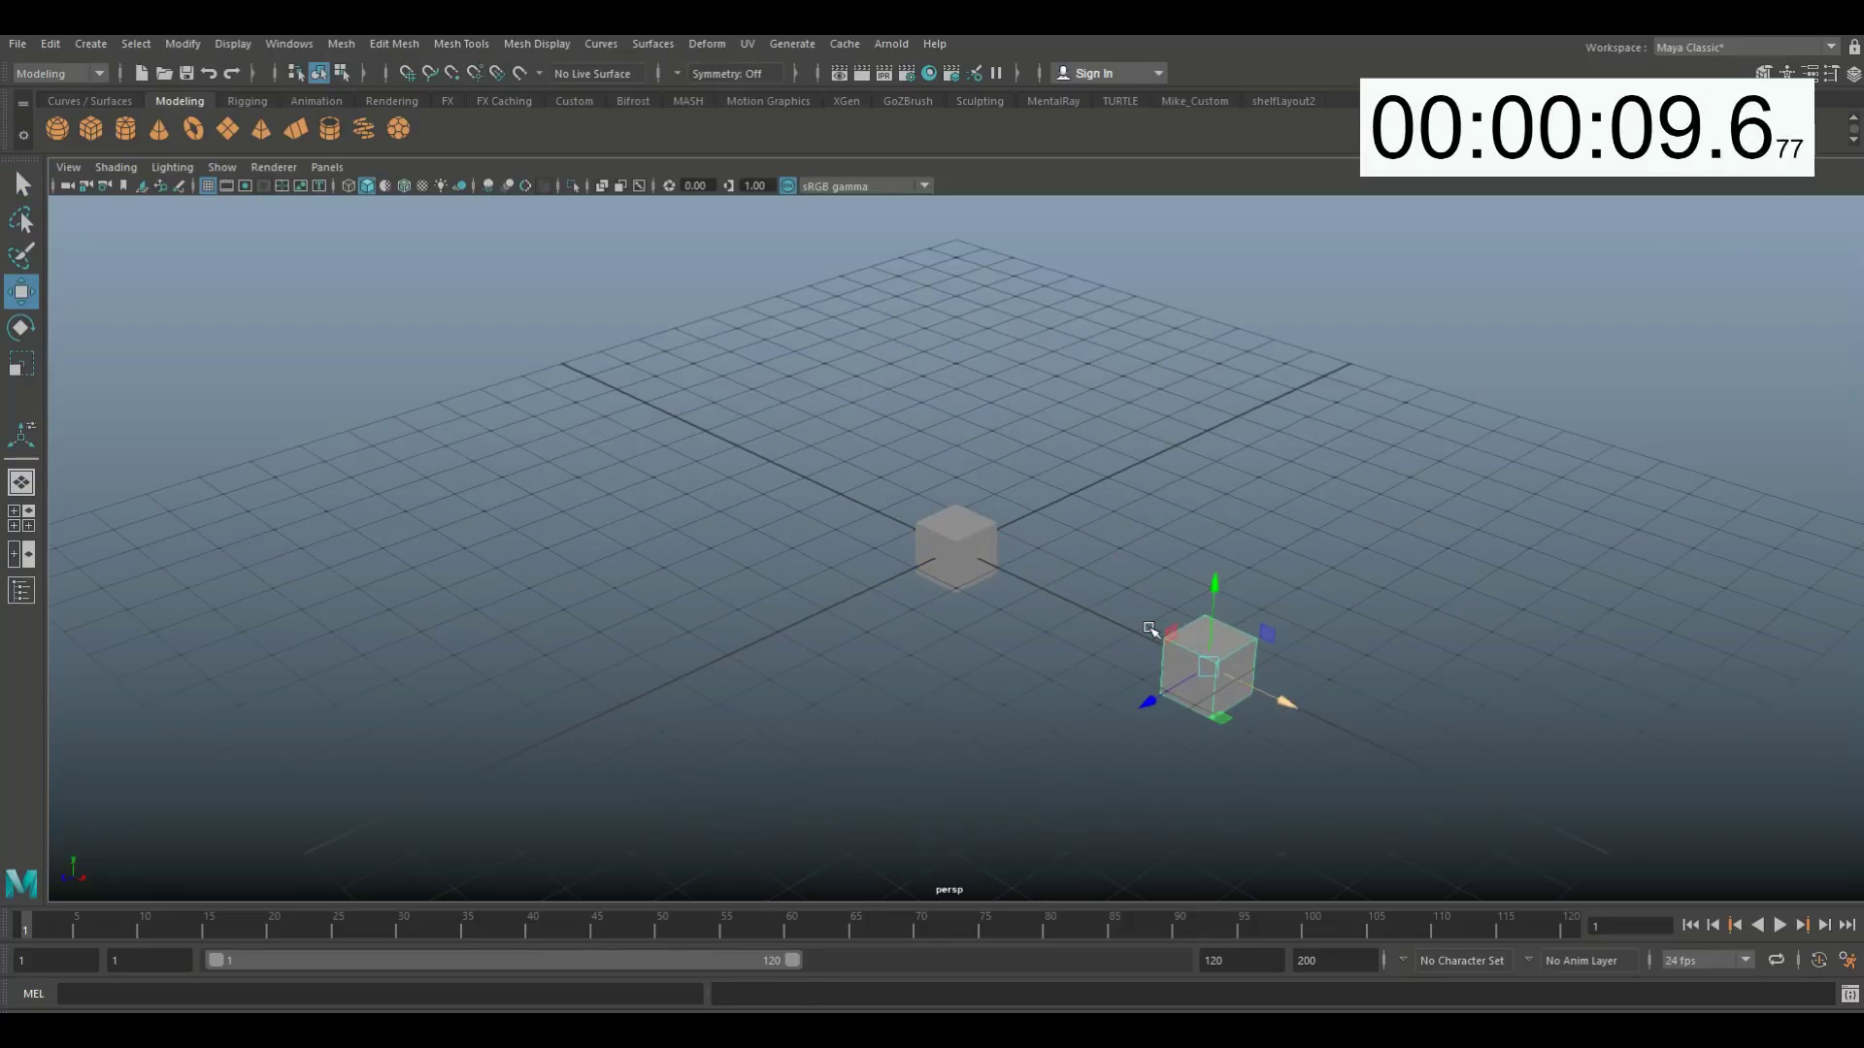
alt+drag(1034, 677, 1211, 662)
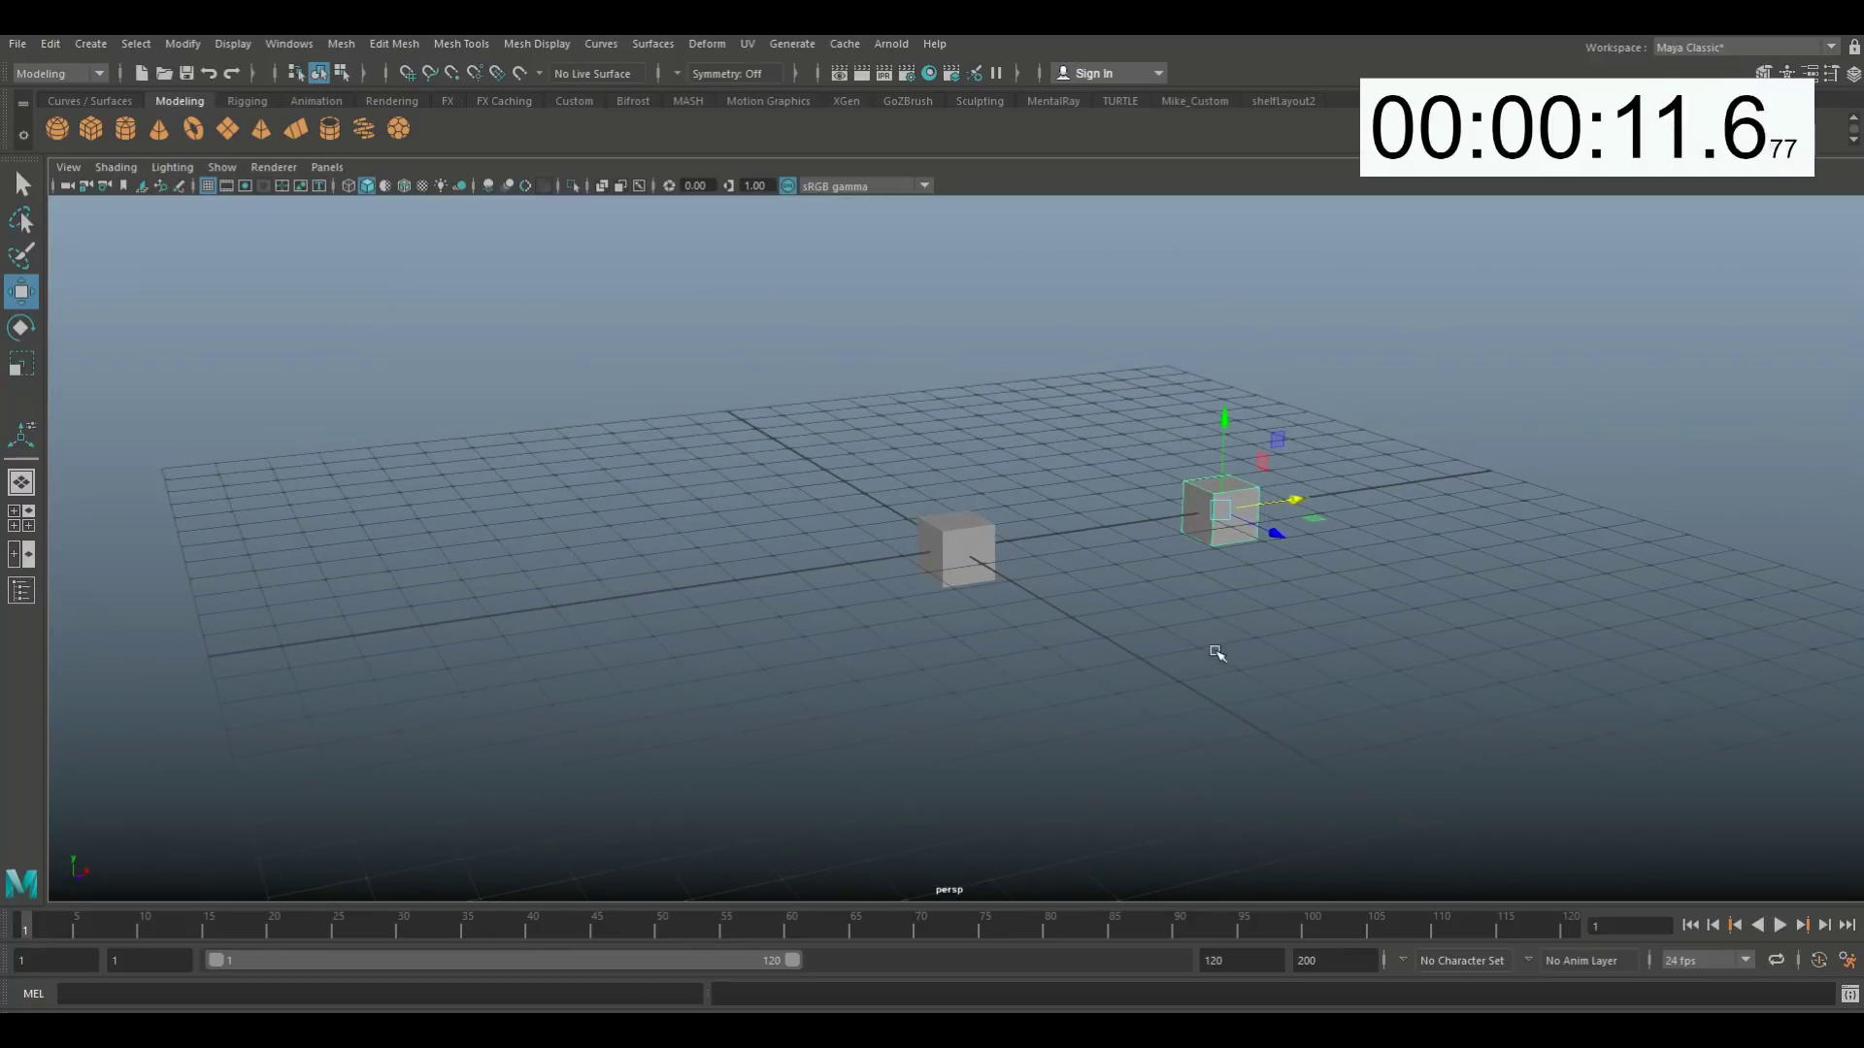
alt+middle_drag(1103, 661, 986, 637)
scroll(994, 689, up, 3)
alt+drag(987, 637, 915, 712)
scroll(949, 720, up, 2)
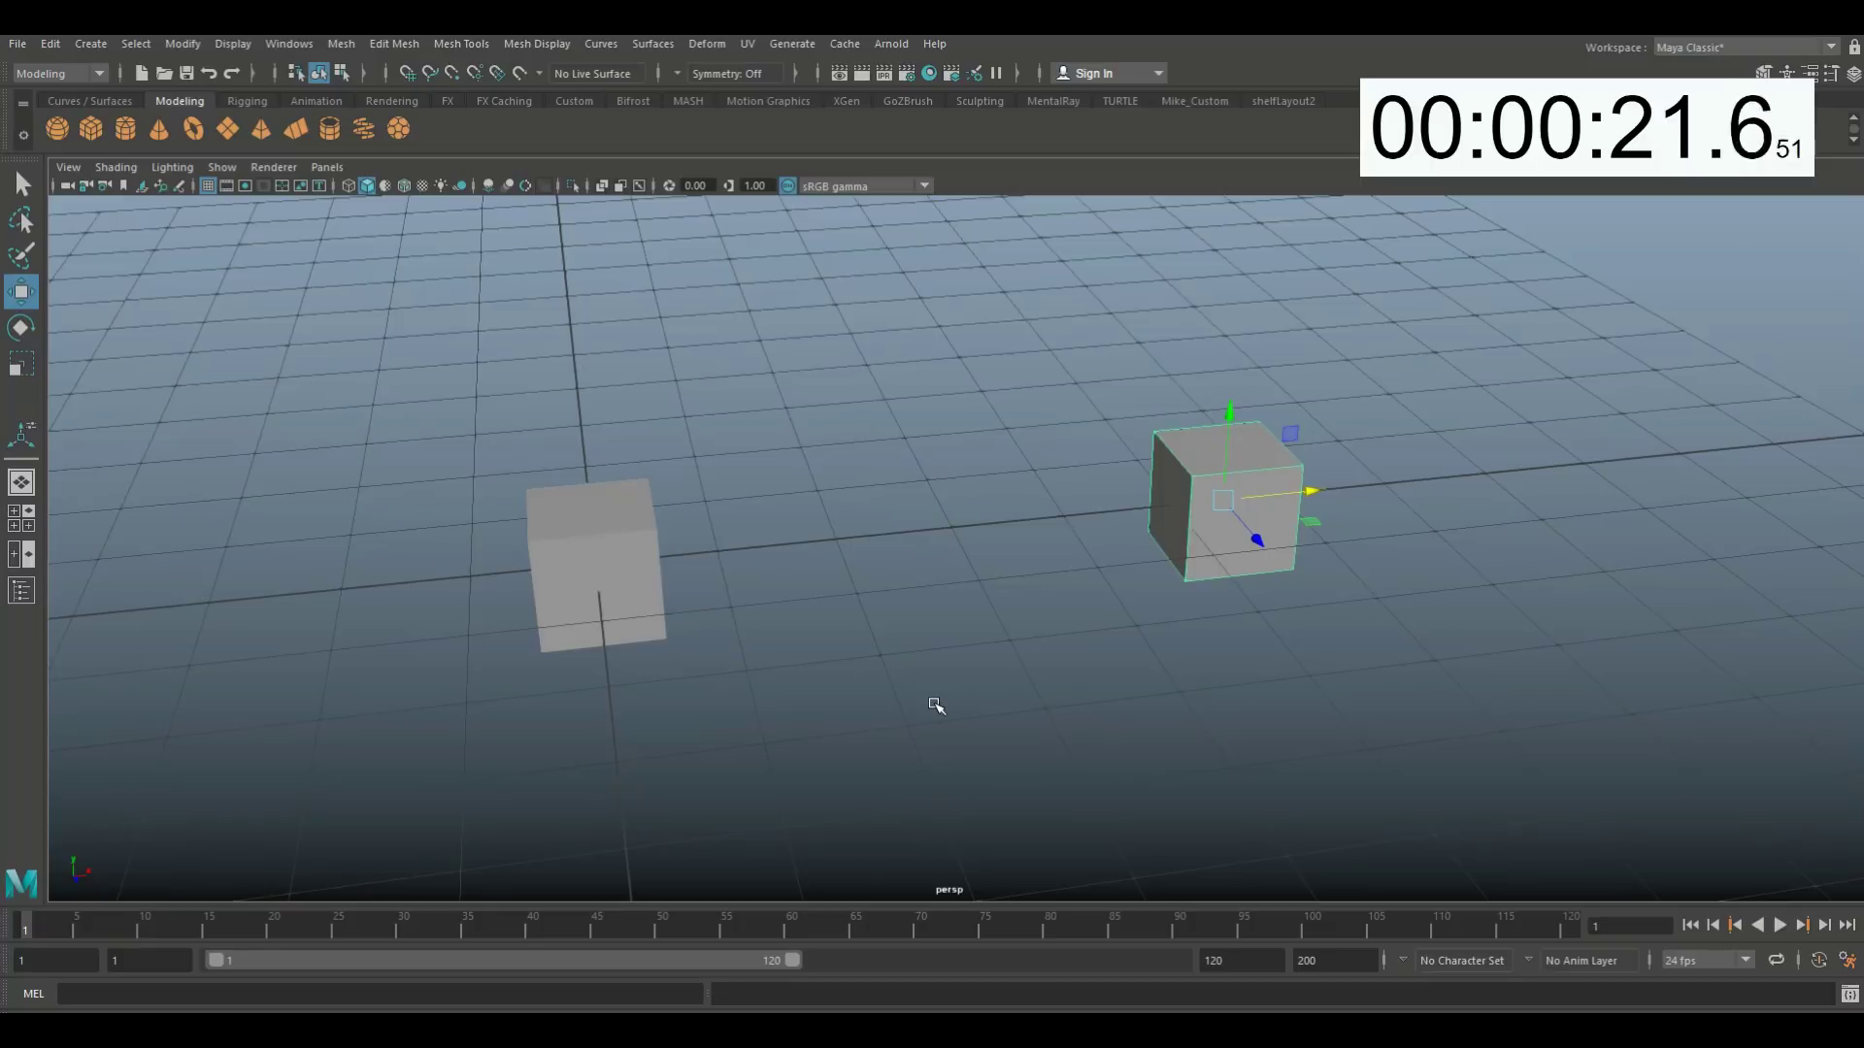
- Assign the left cube a new Lambert material (lambert2) and set its colour to red
click(565, 544)
right_drag(560, 540, 579, 957)
click(792, 448)
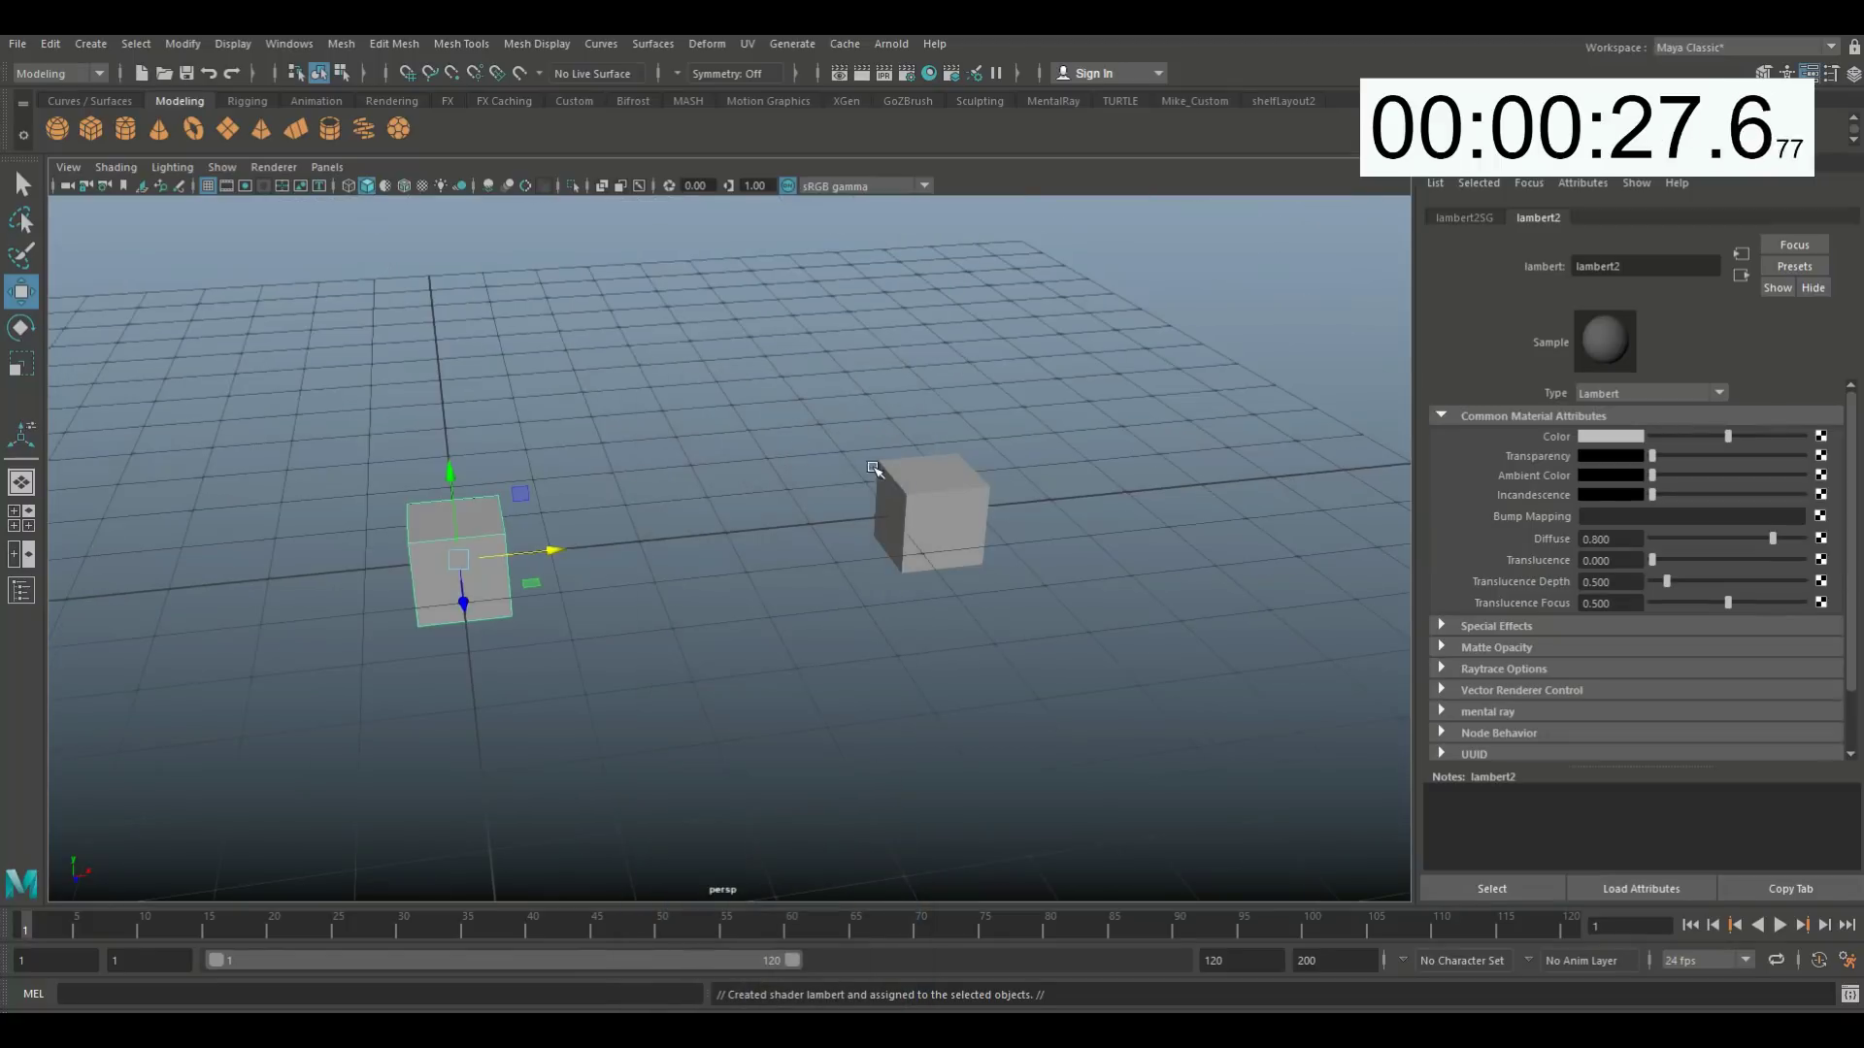
click(1603, 438)
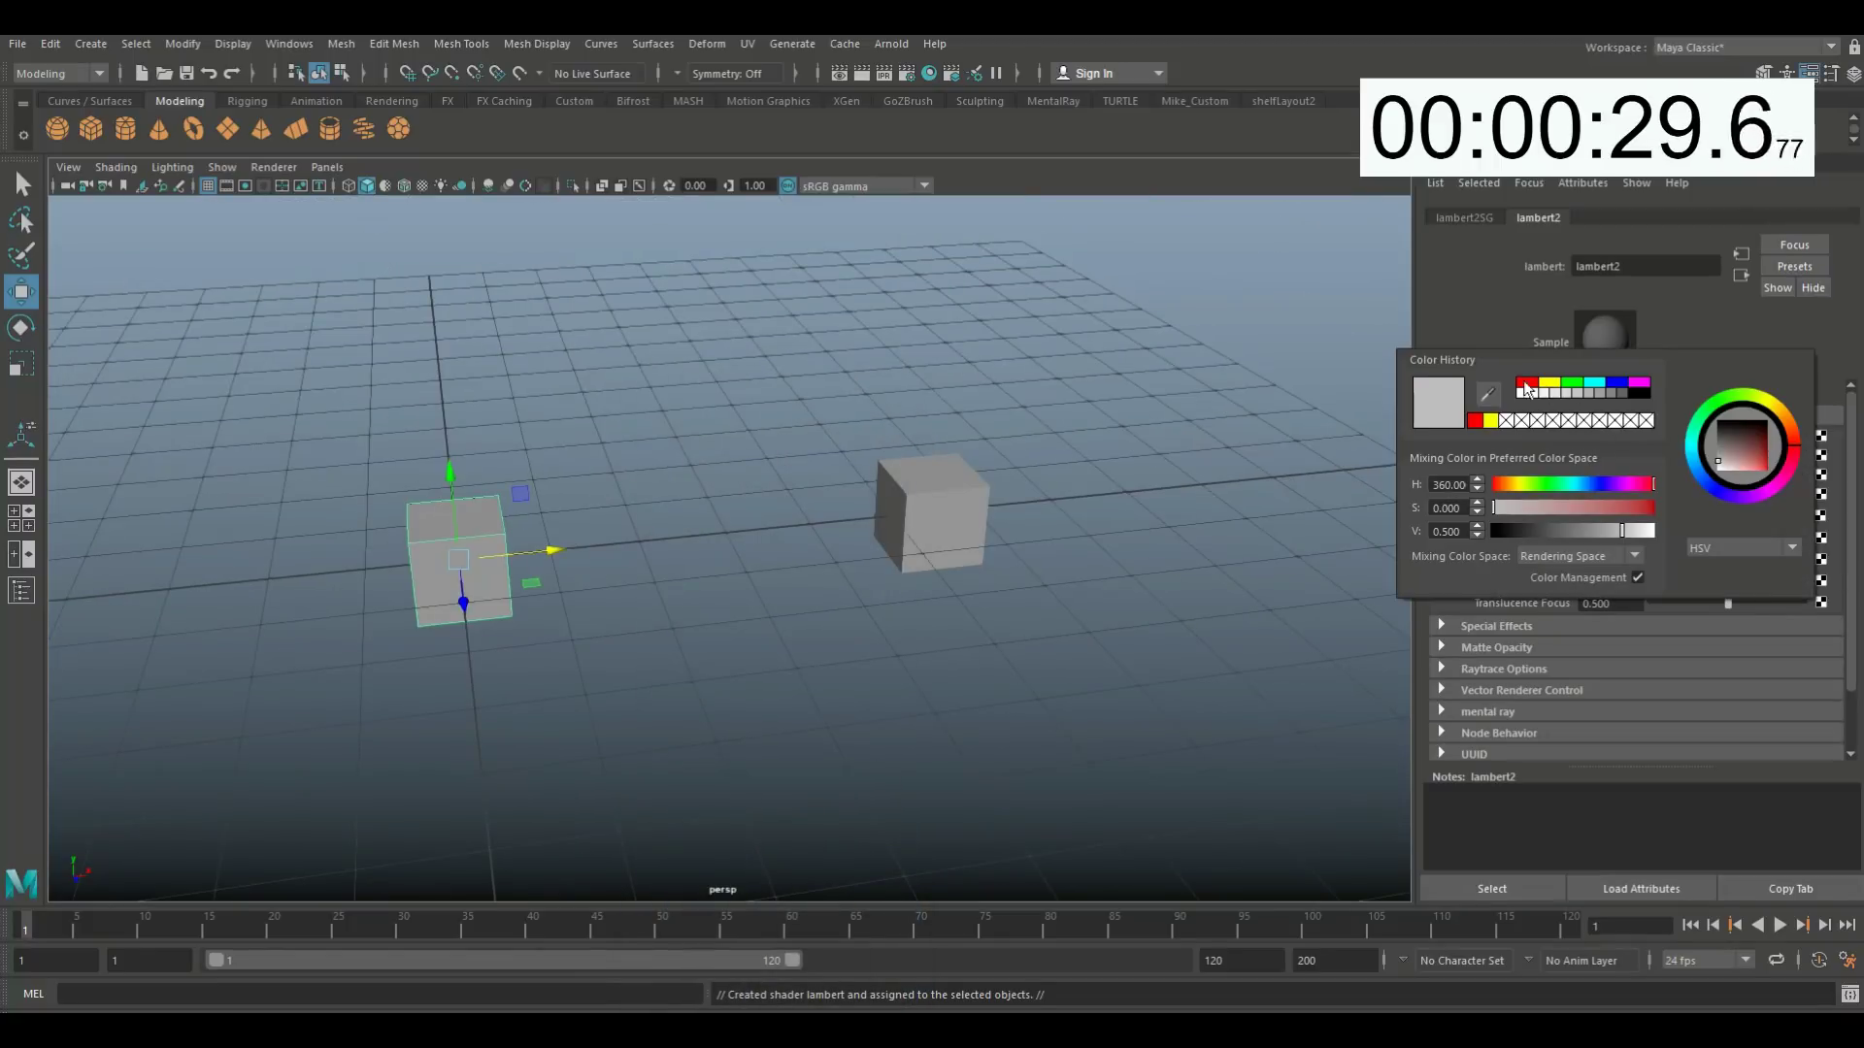
click(1526, 383)
scroll(398, 788, up, 3)
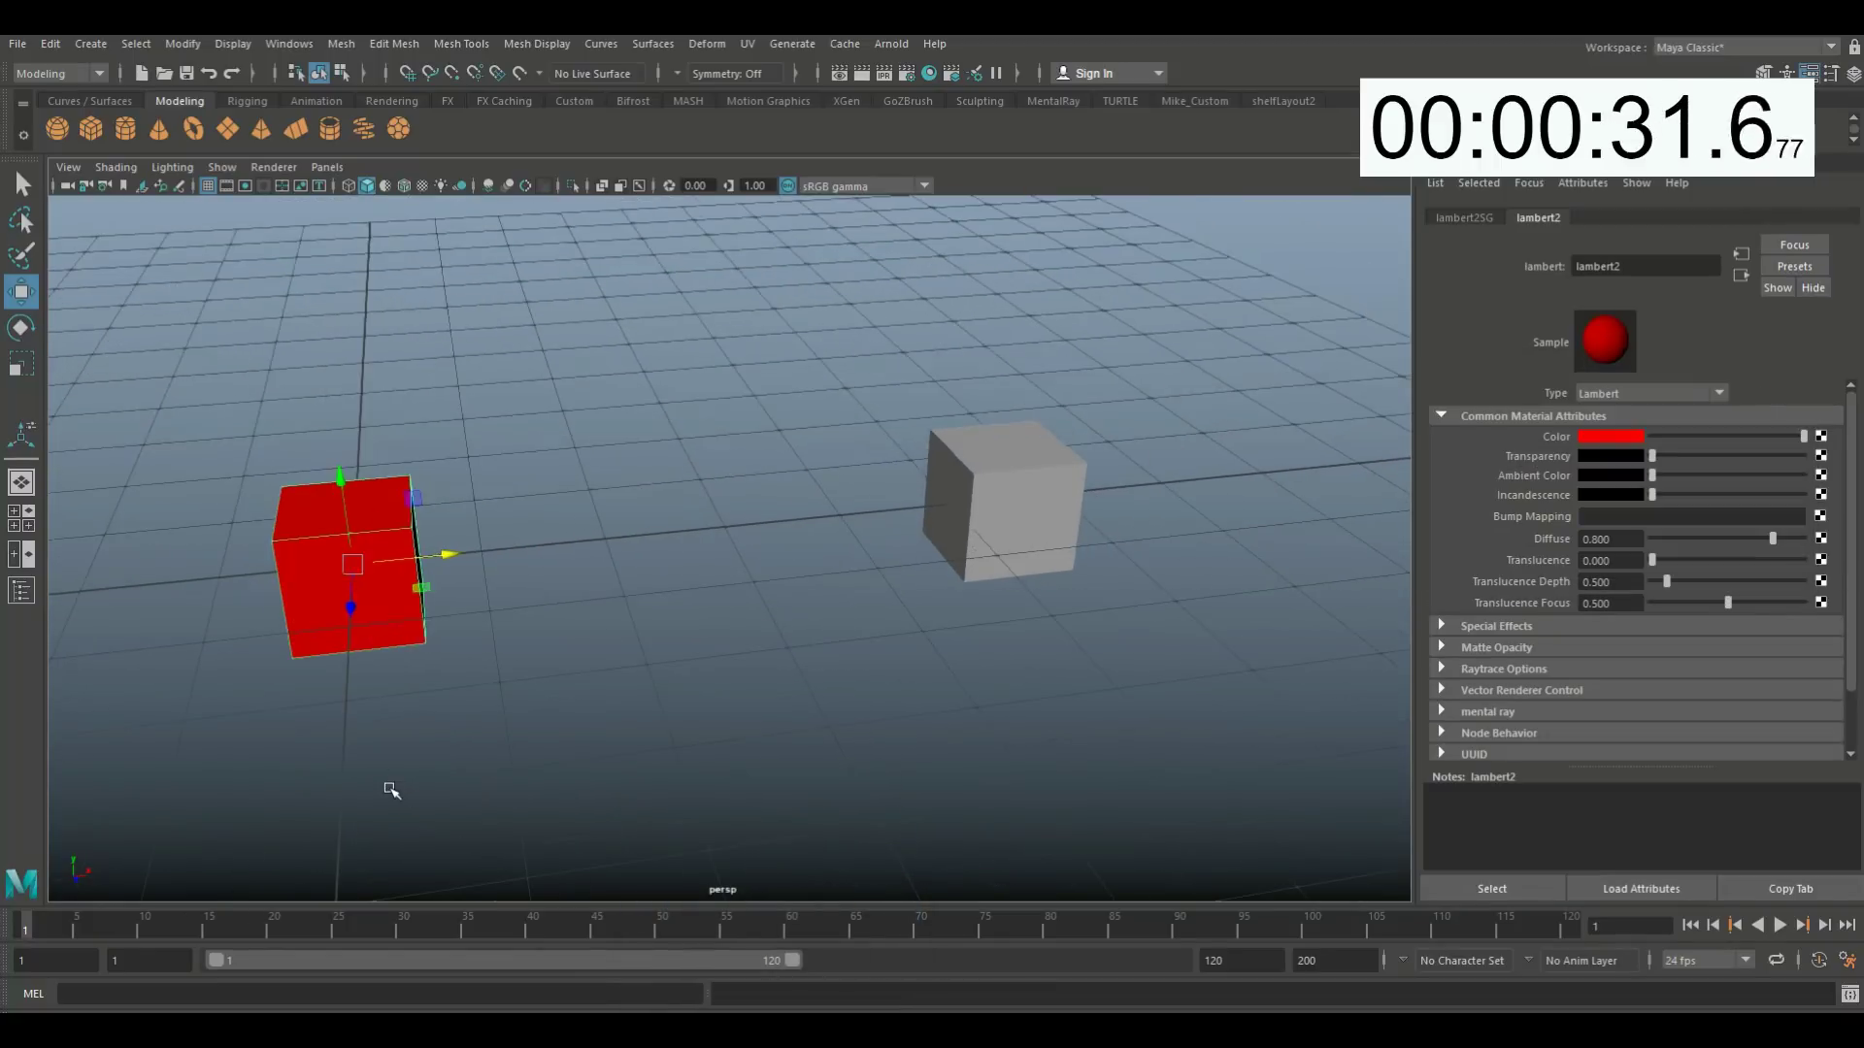
alt+middle_drag(395, 732, 672, 703)
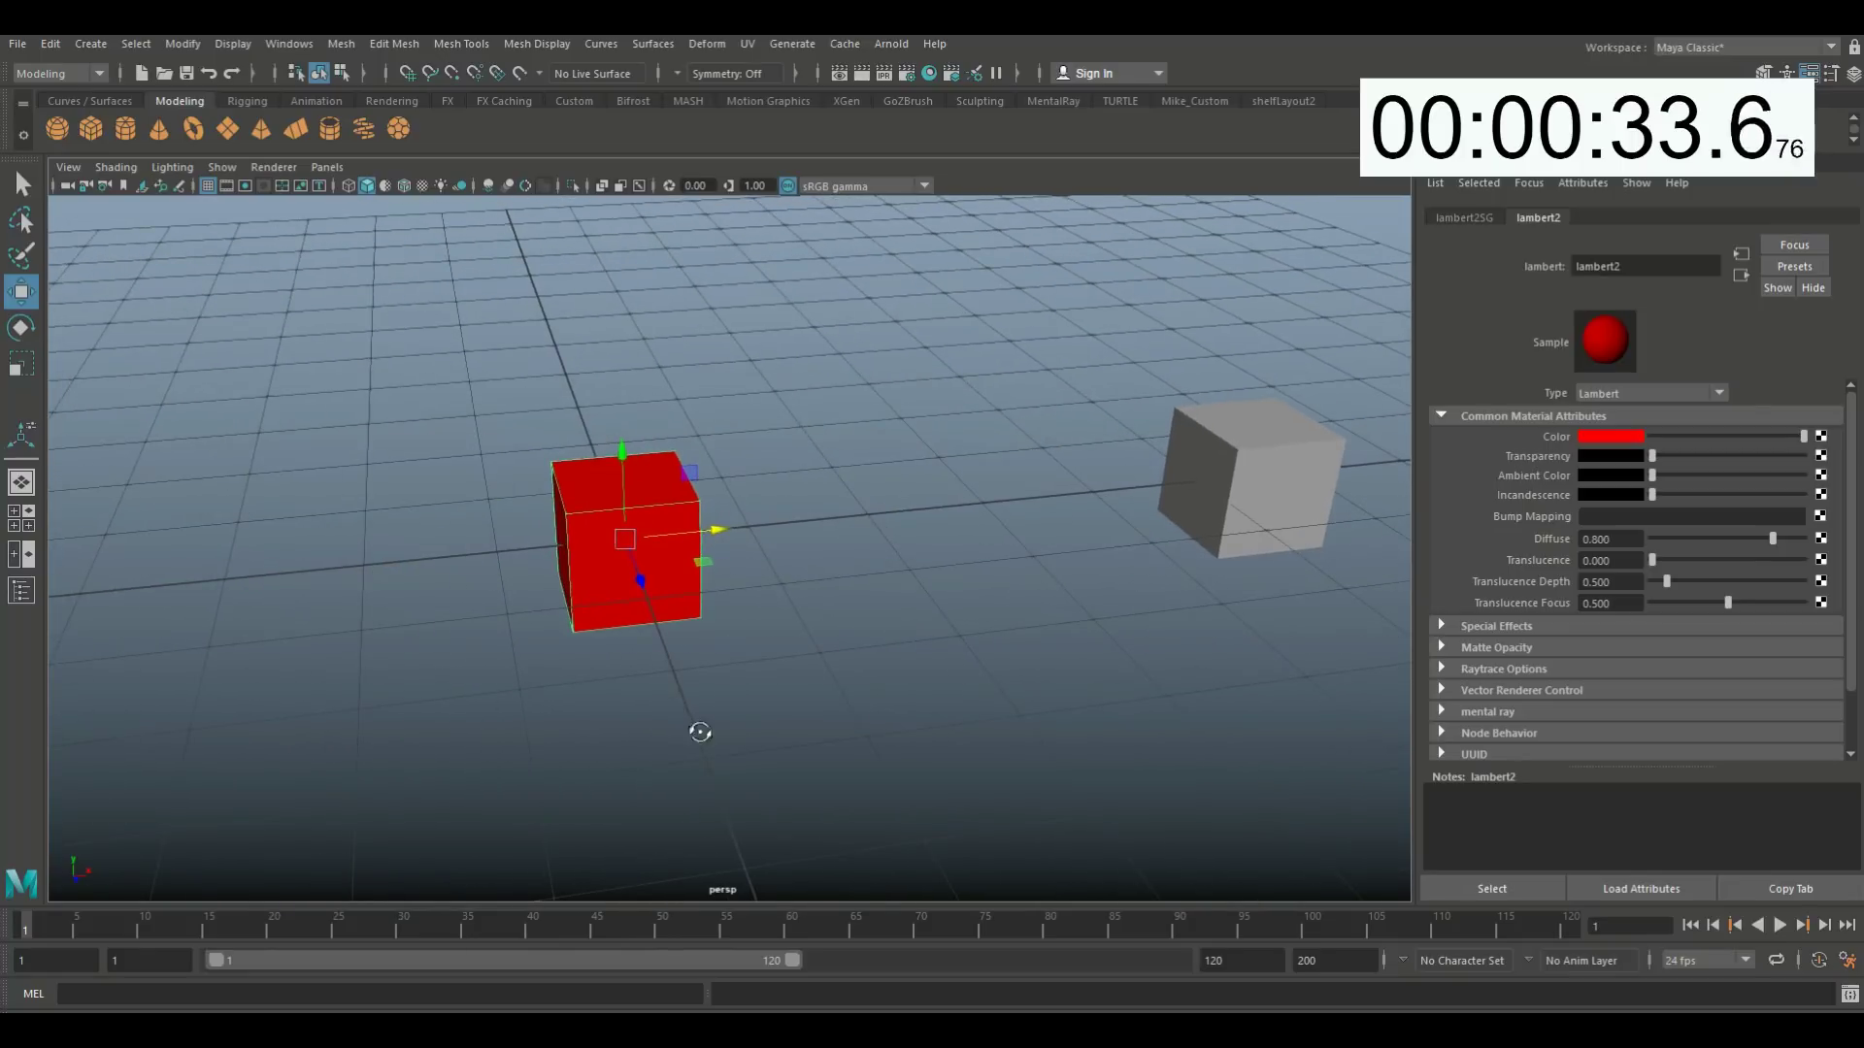
mouse_move(700, 732)
alt+mouse_down()
mouse_move(778, 708)
mouse_move(761, 761)
mouse_move(724, 738)
alt+mouse_up()
alt+drag(883, 594, 811, 662)
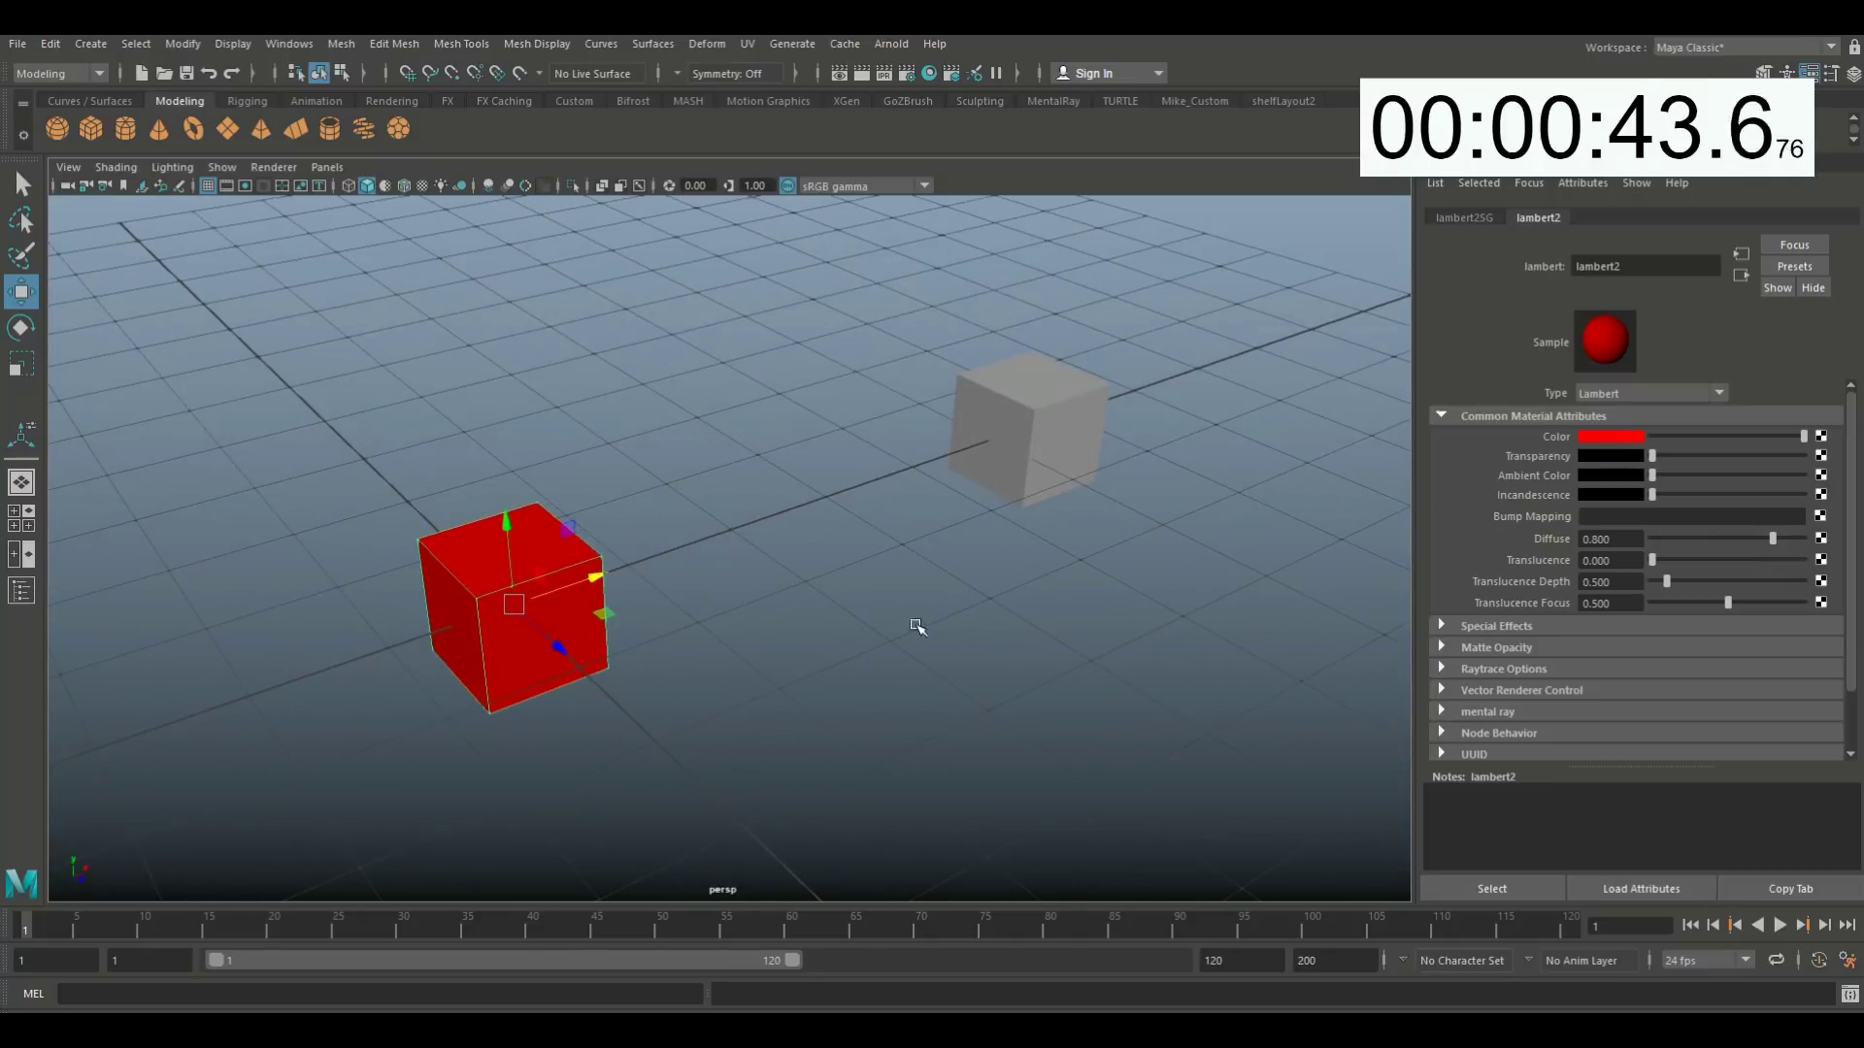
alt+drag(1036, 603, 917, 614)
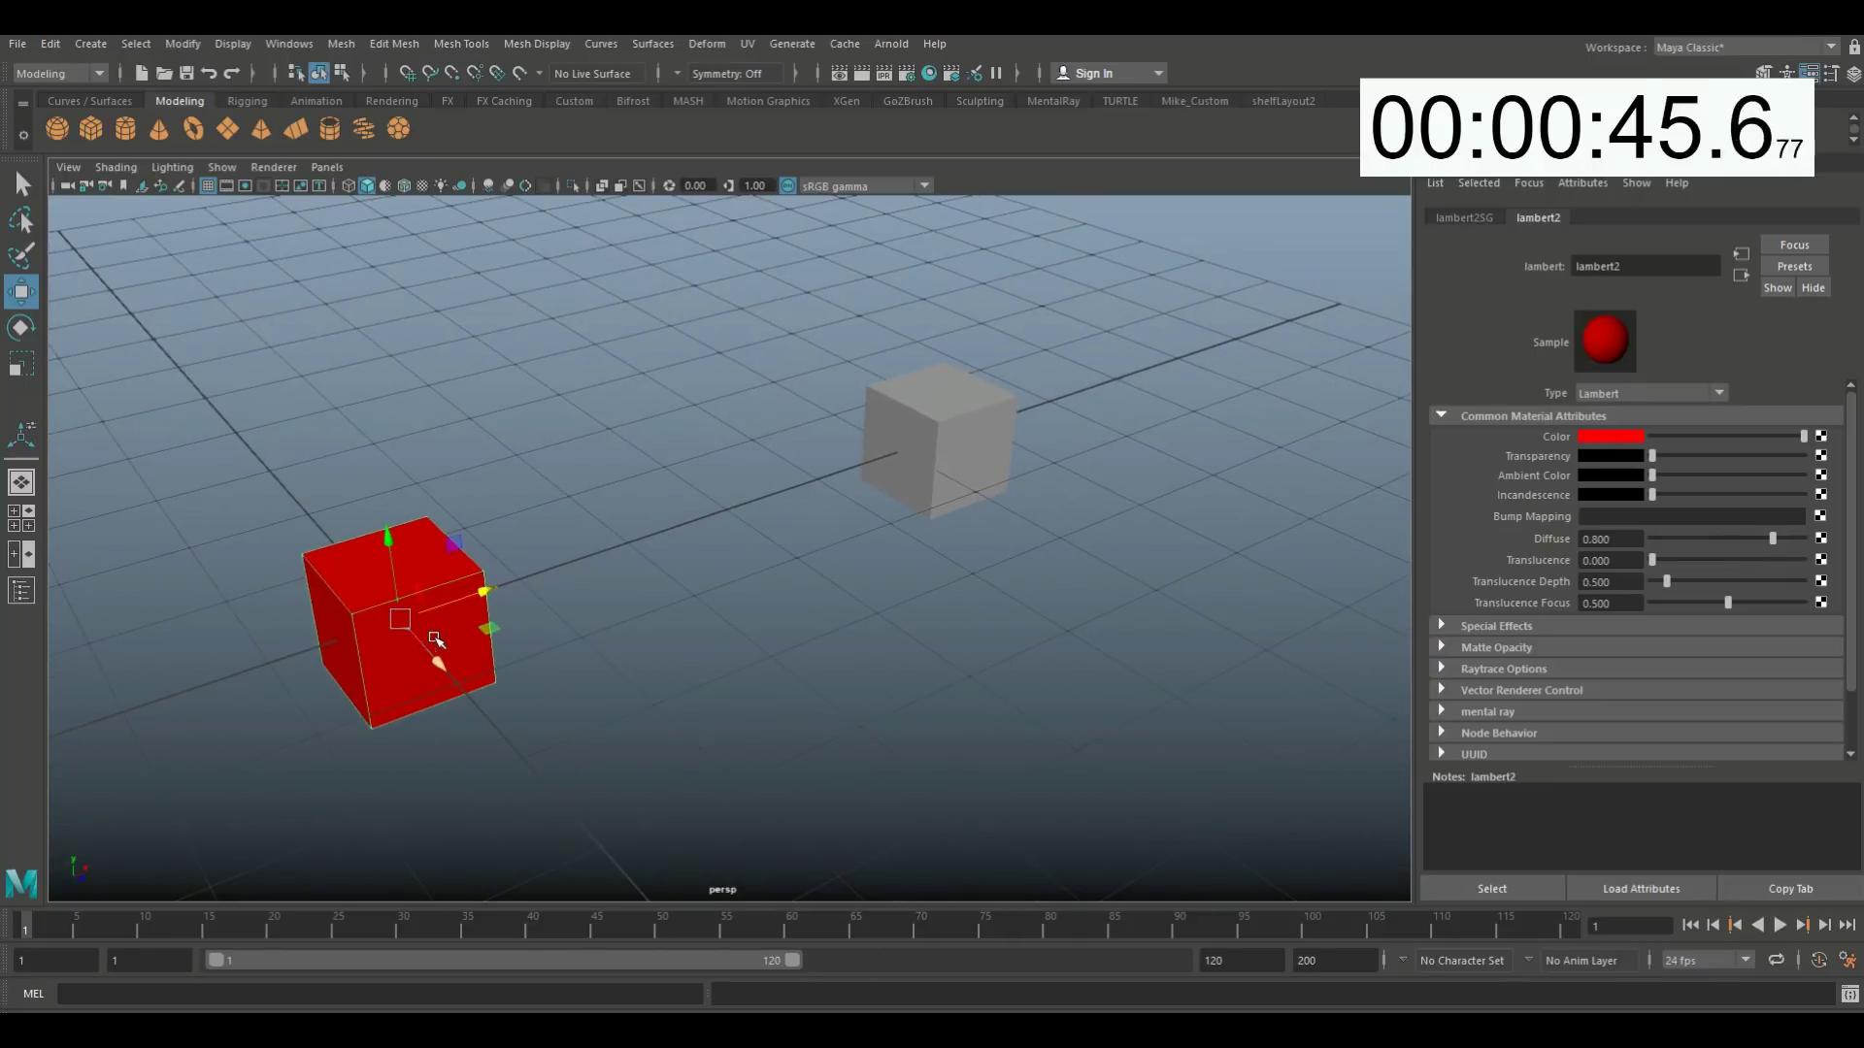
- Delete the red cube, shift the grey cube left, and assign it a new Lambert (lambert3)
key(Delete)
alt+drag(576, 610, 628, 666)
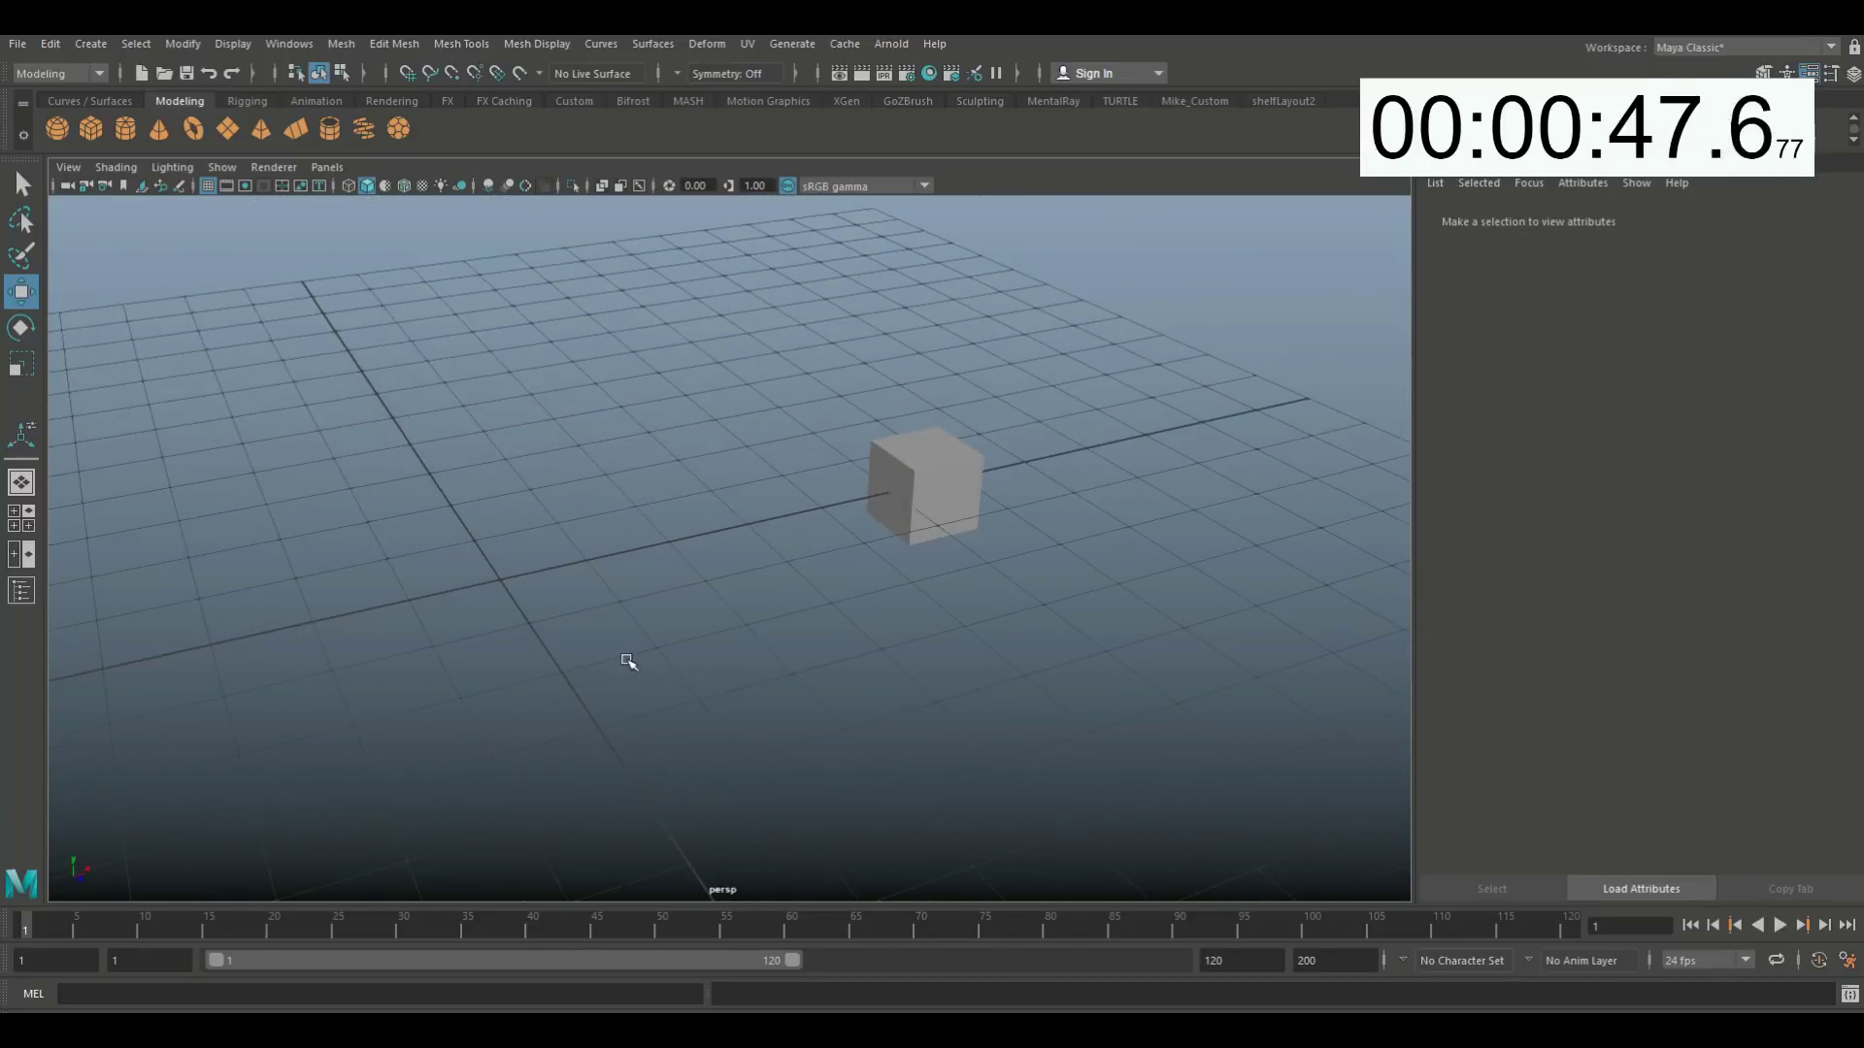
click(934, 515)
drag(998, 470, 975, 652)
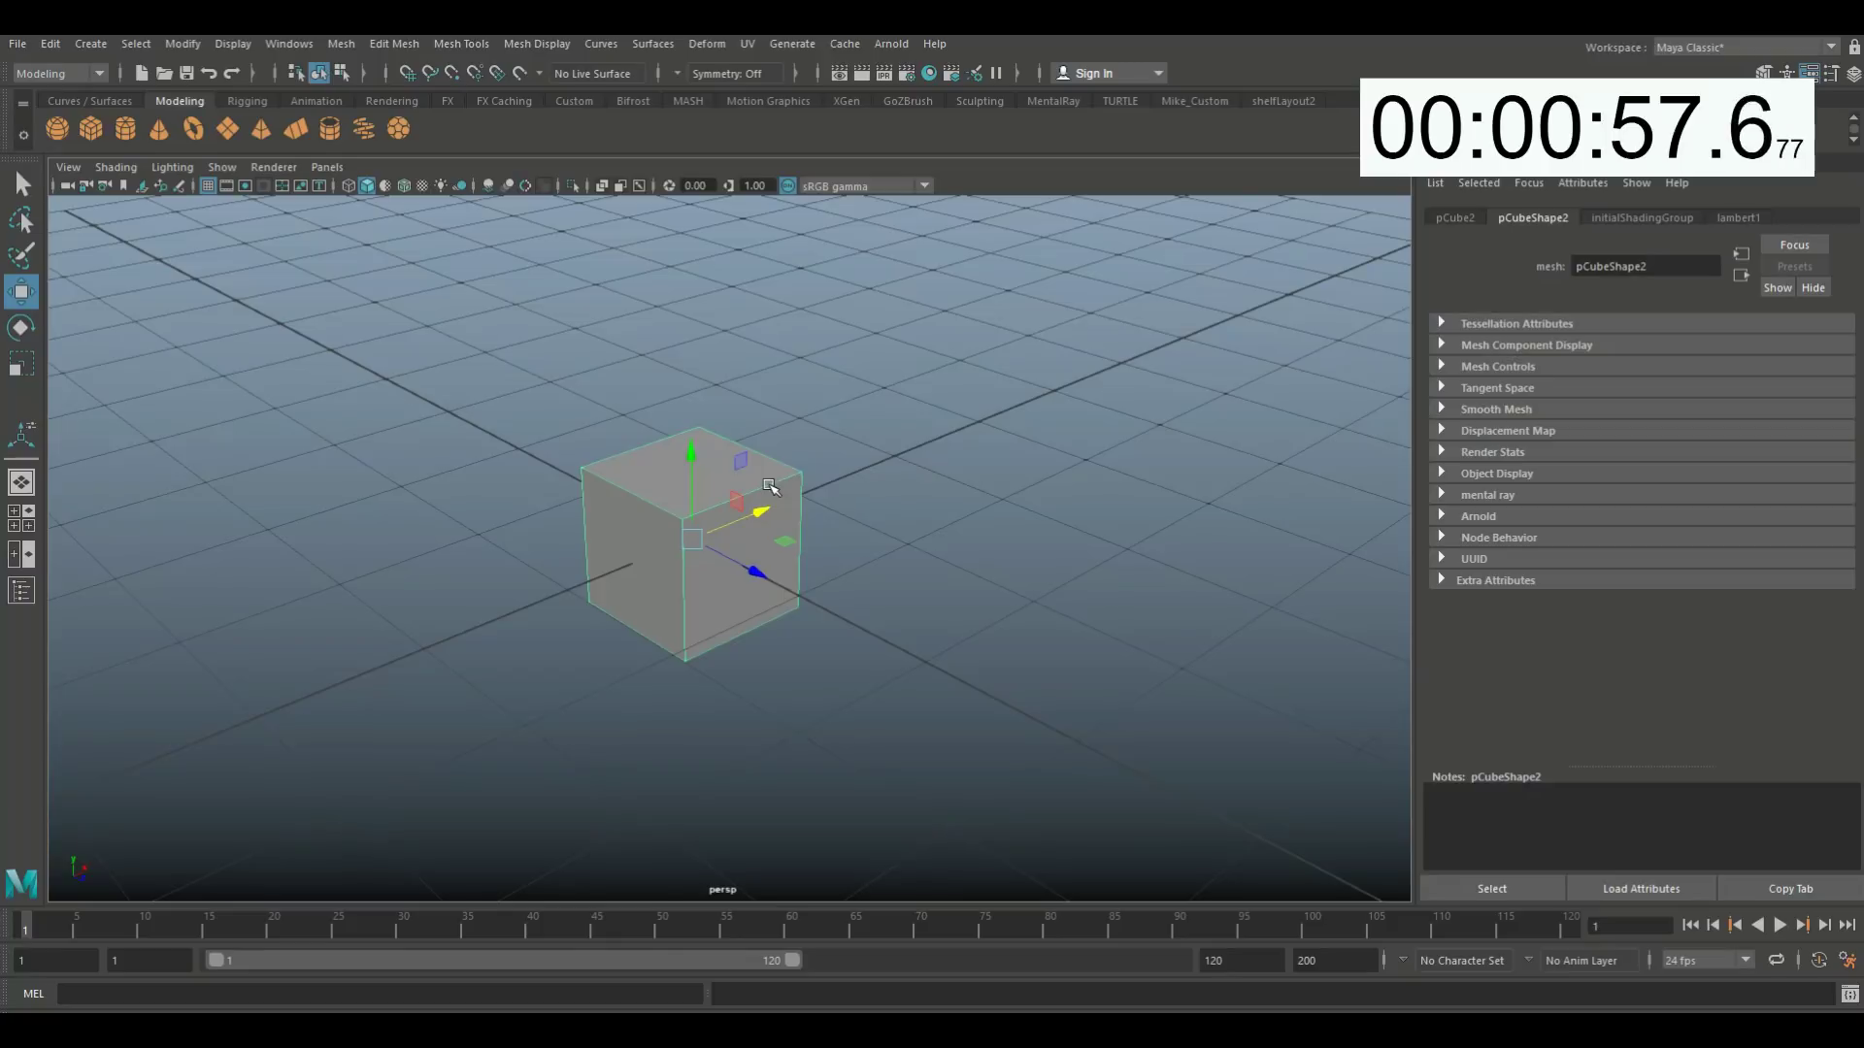
right_drag(772, 487, 774, 965)
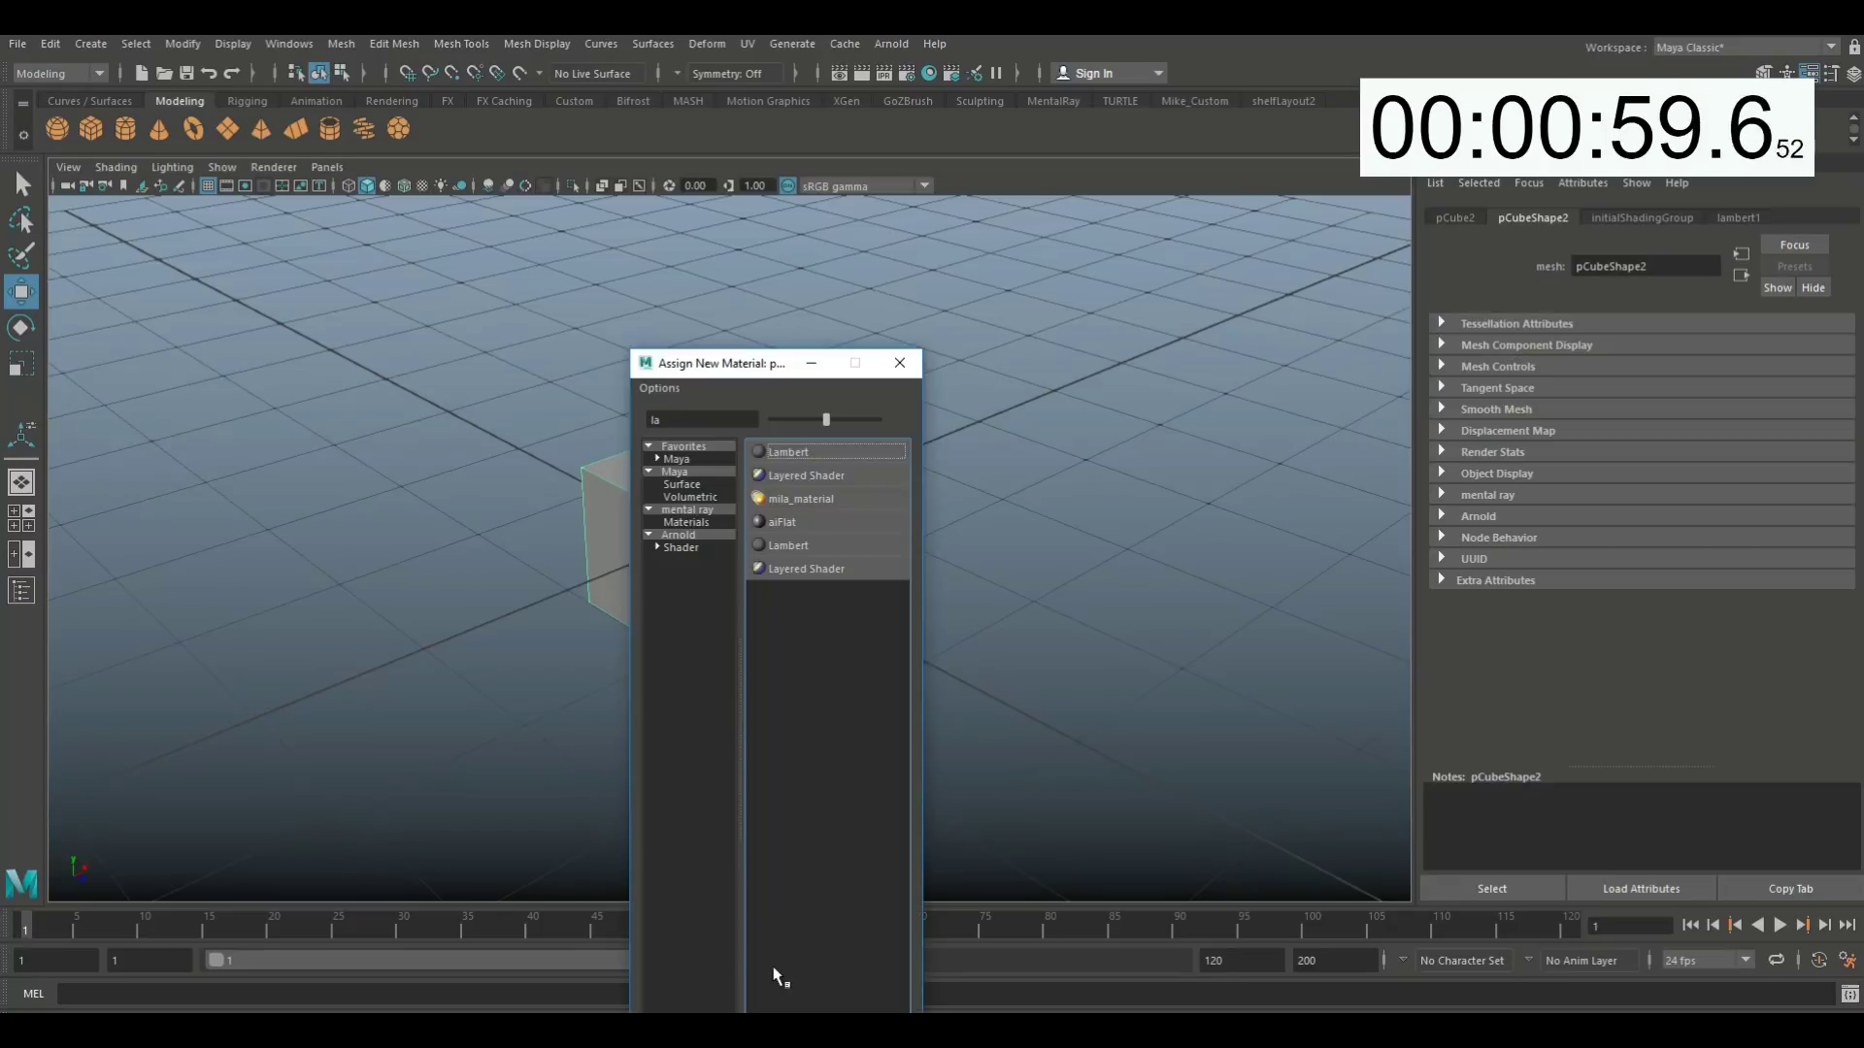
click(788, 452)
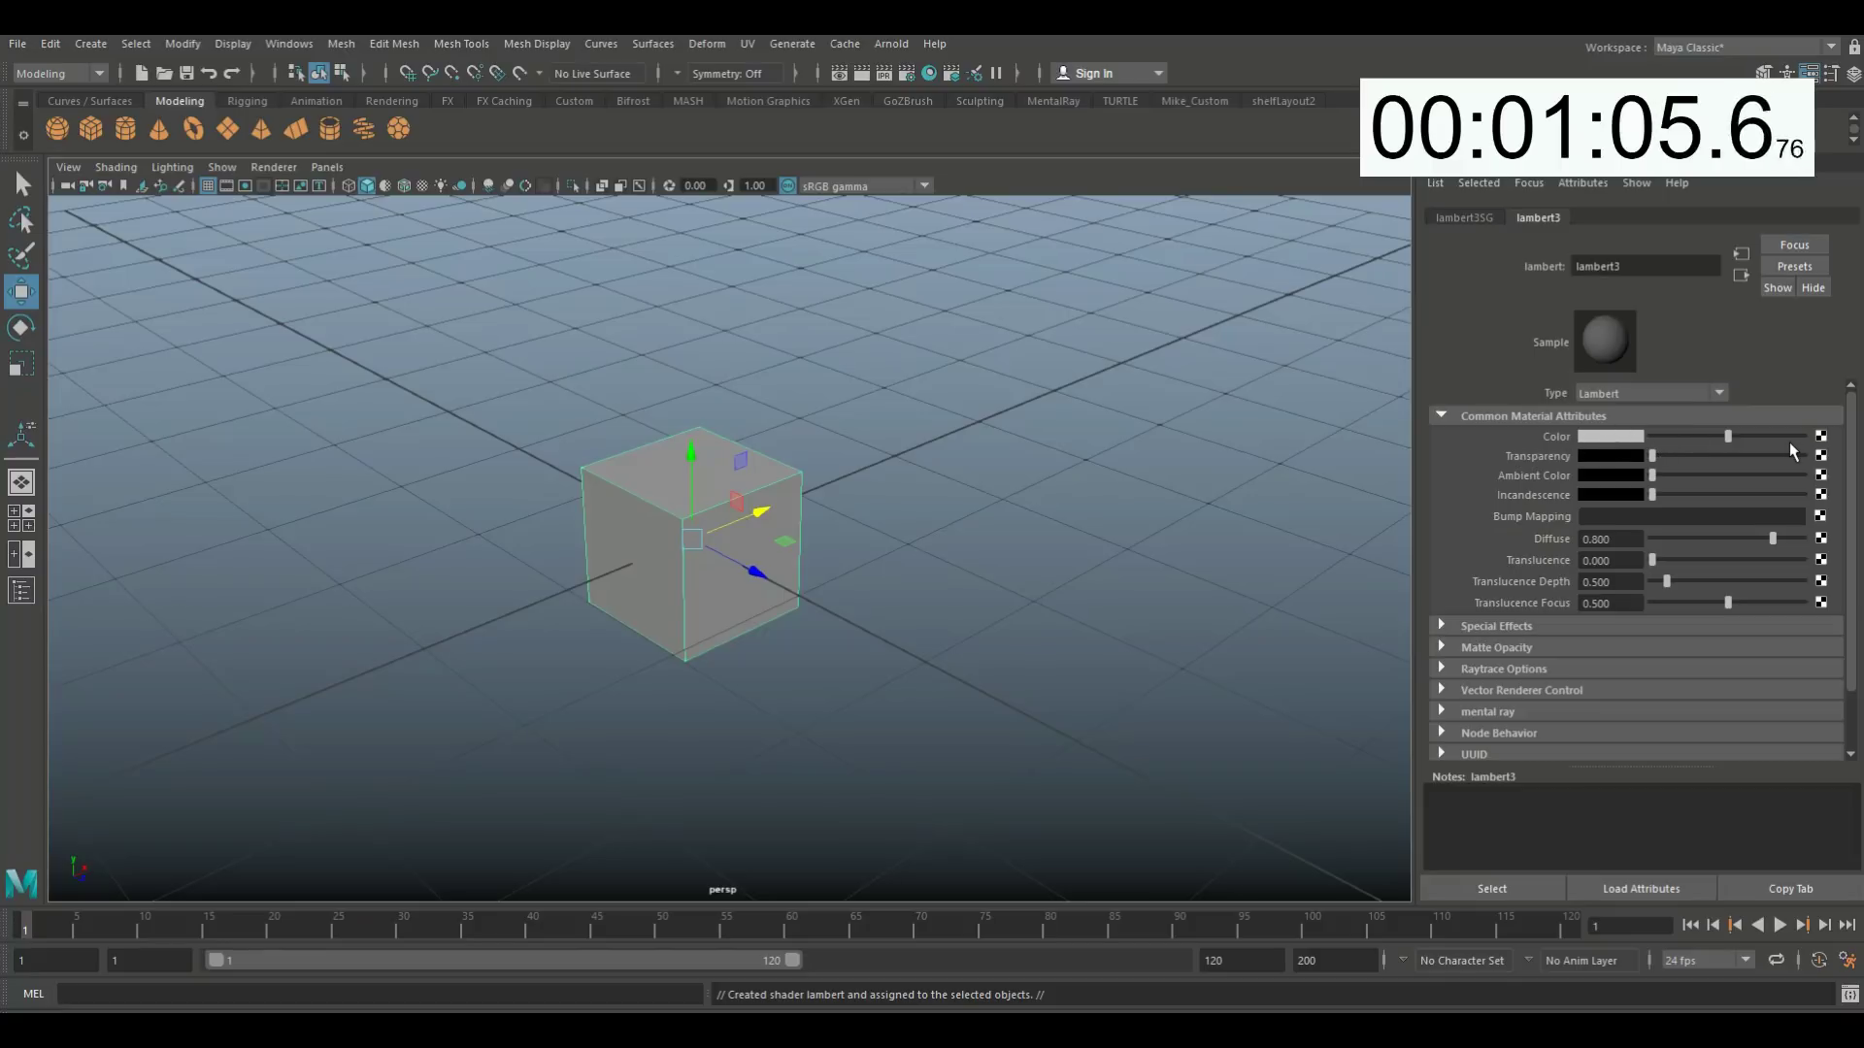
- Connect a File texture loaded with Desktop/download.jpg to lambert3's Color
click(1820, 439)
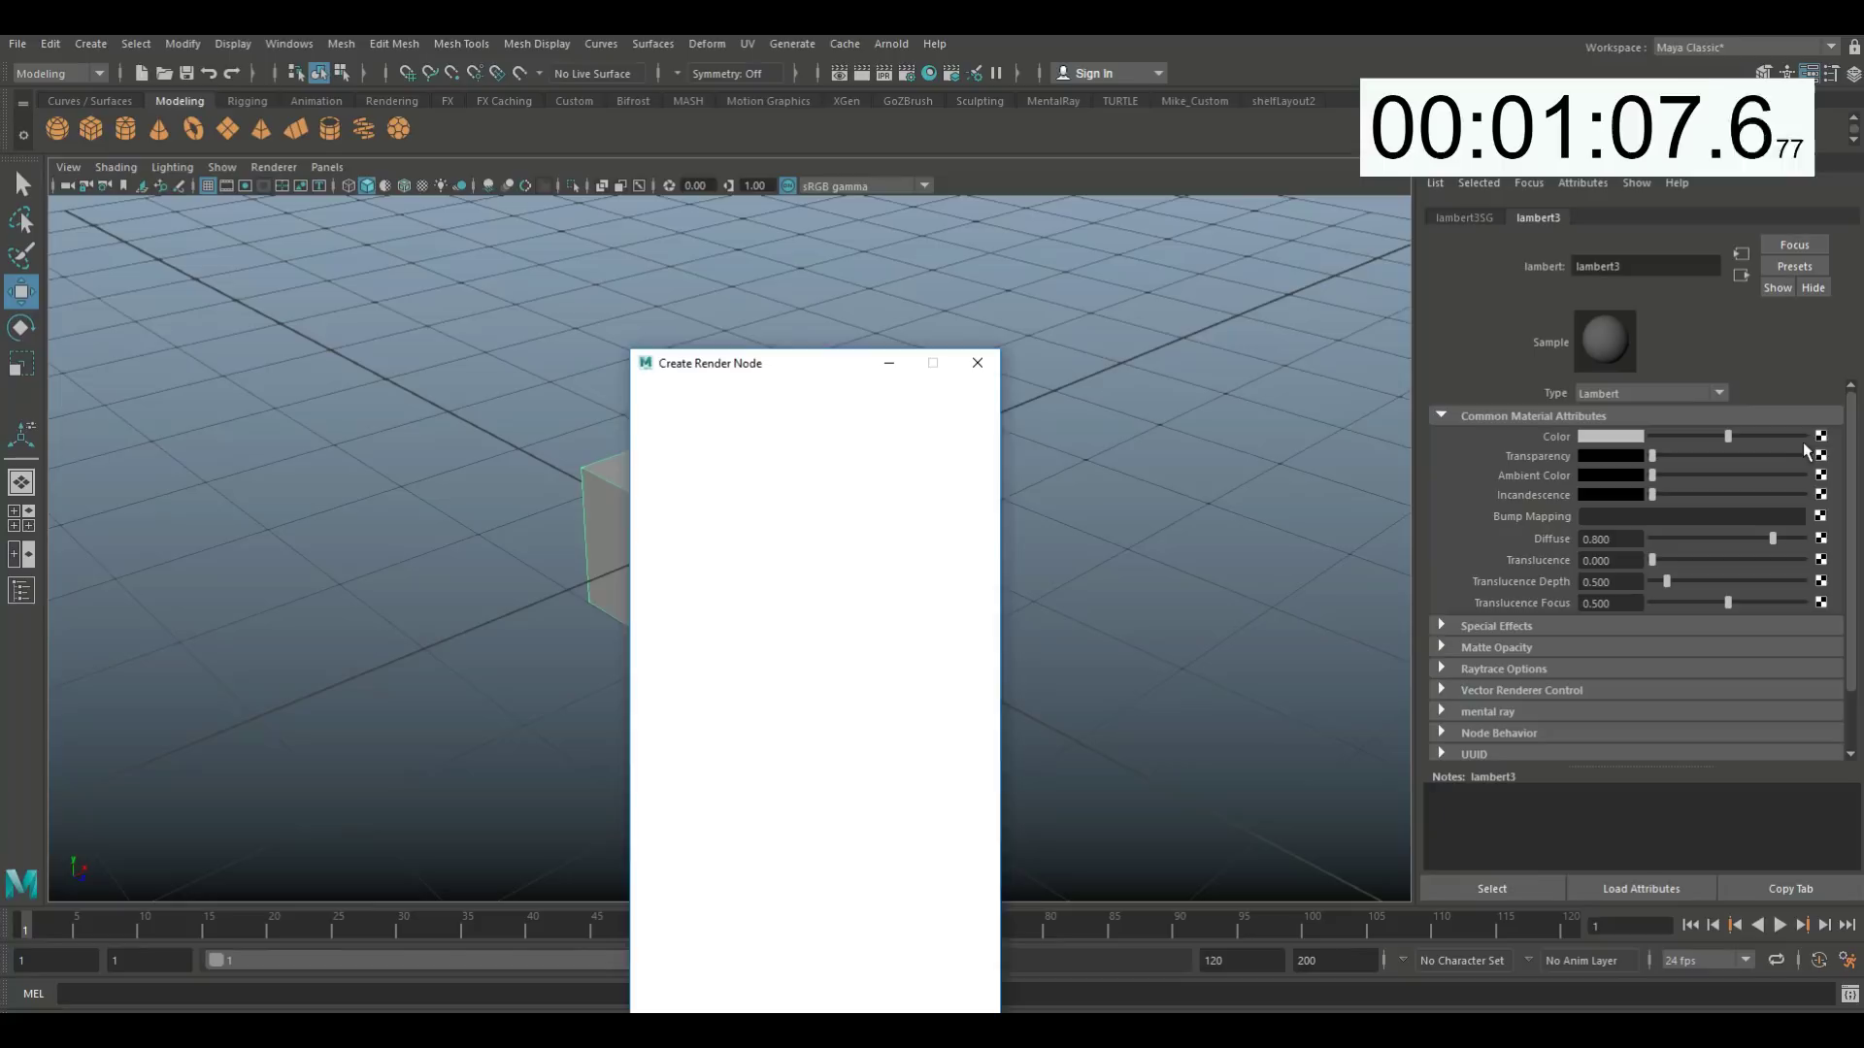
click(866, 522)
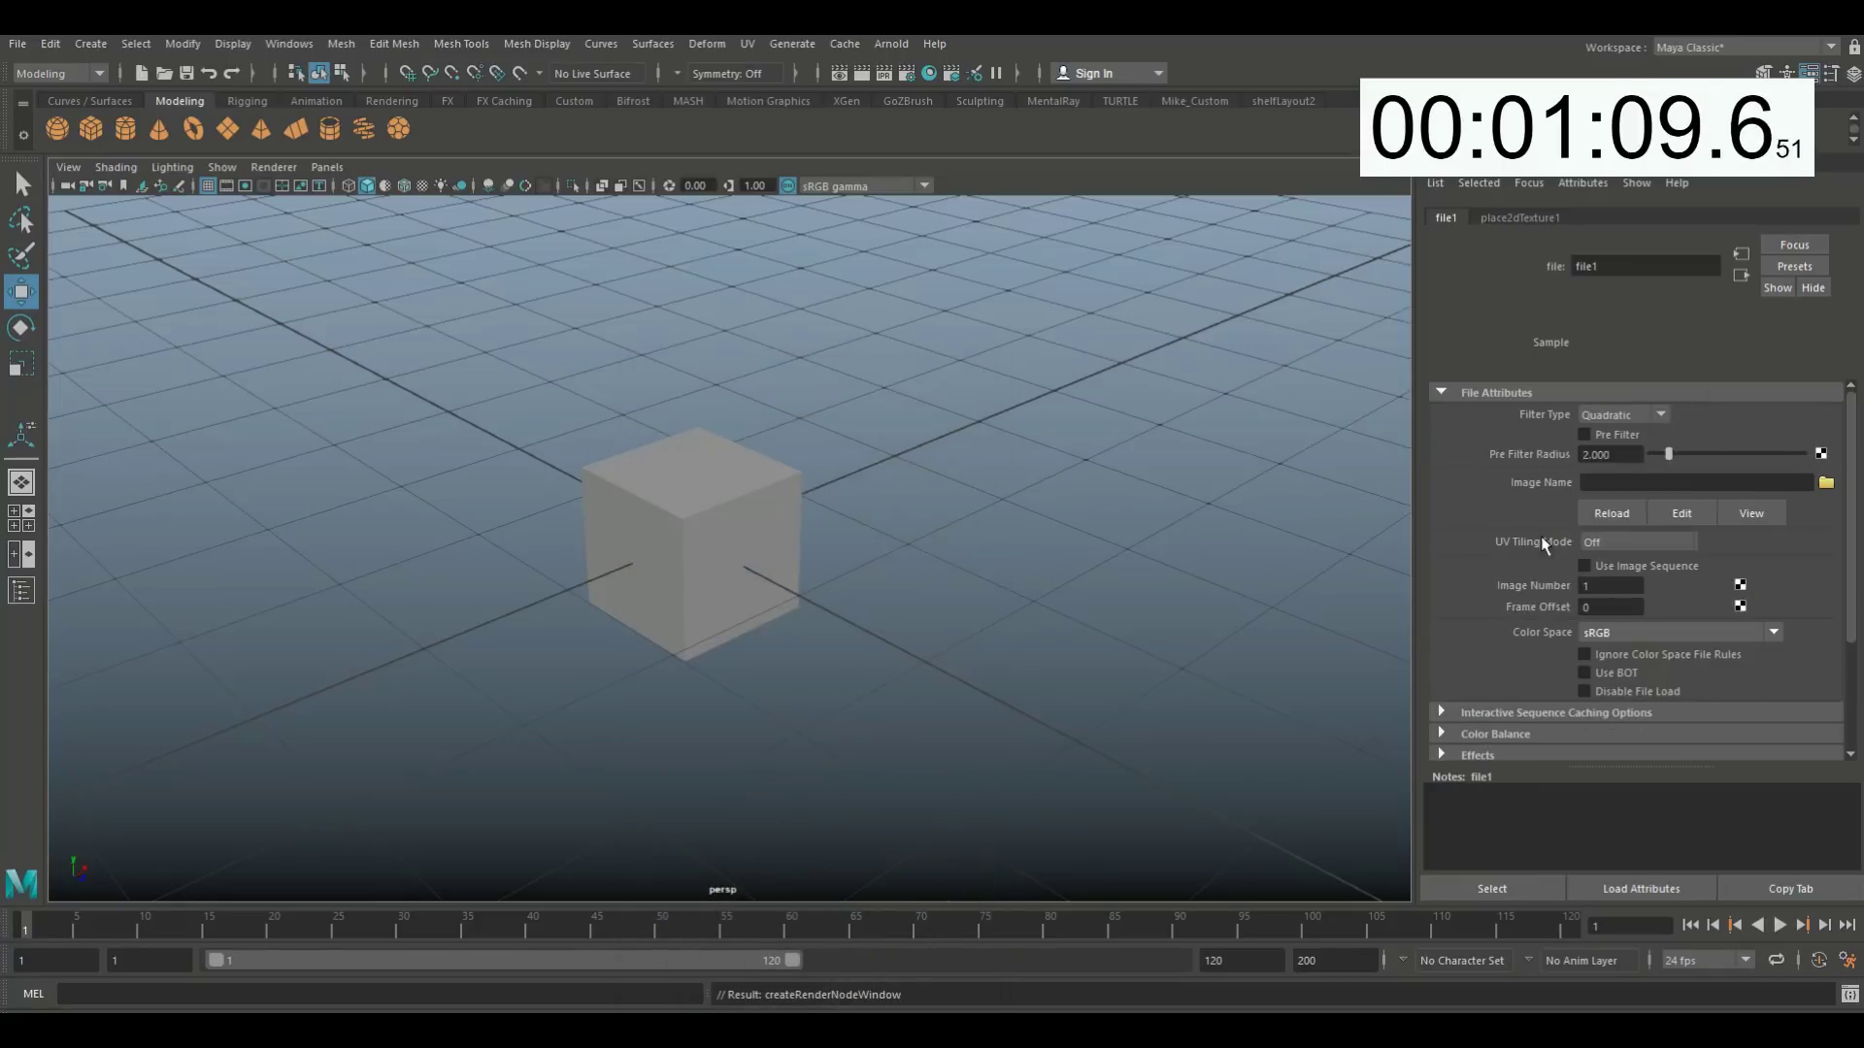
click(1825, 484)
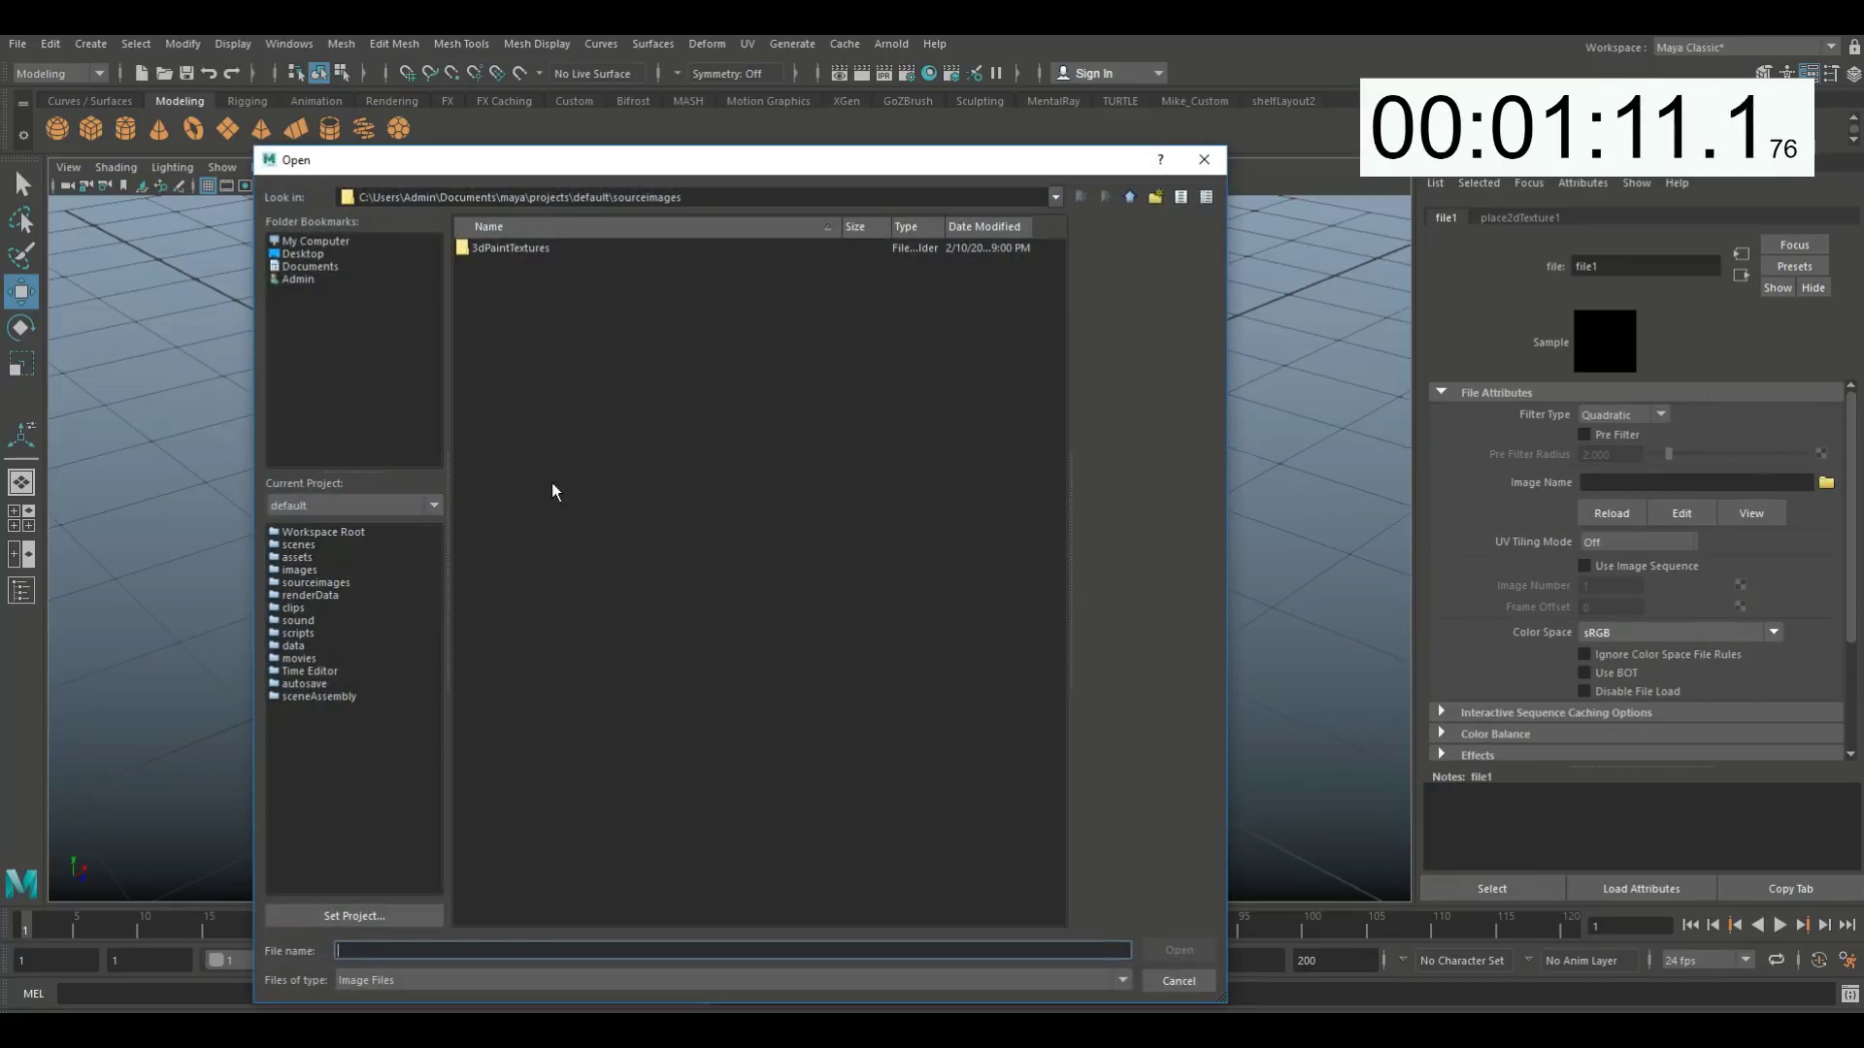
click(284, 254)
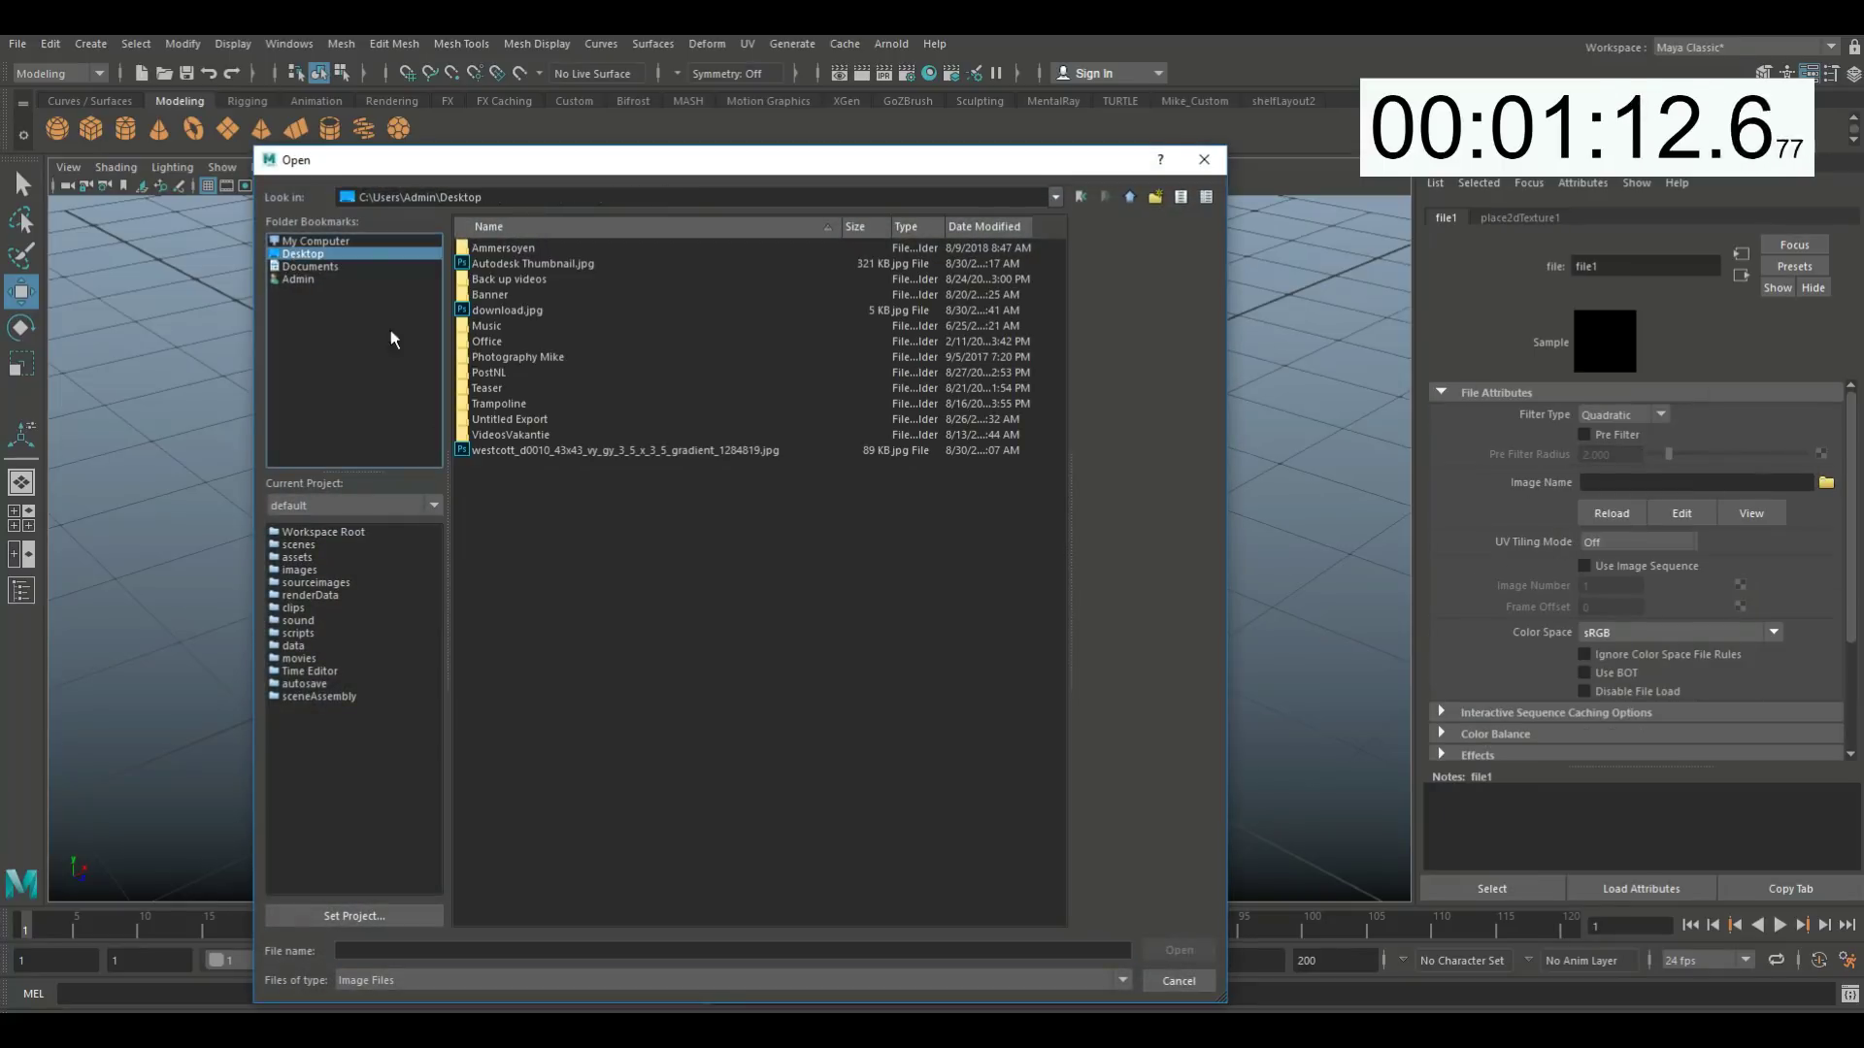
click(552, 451)
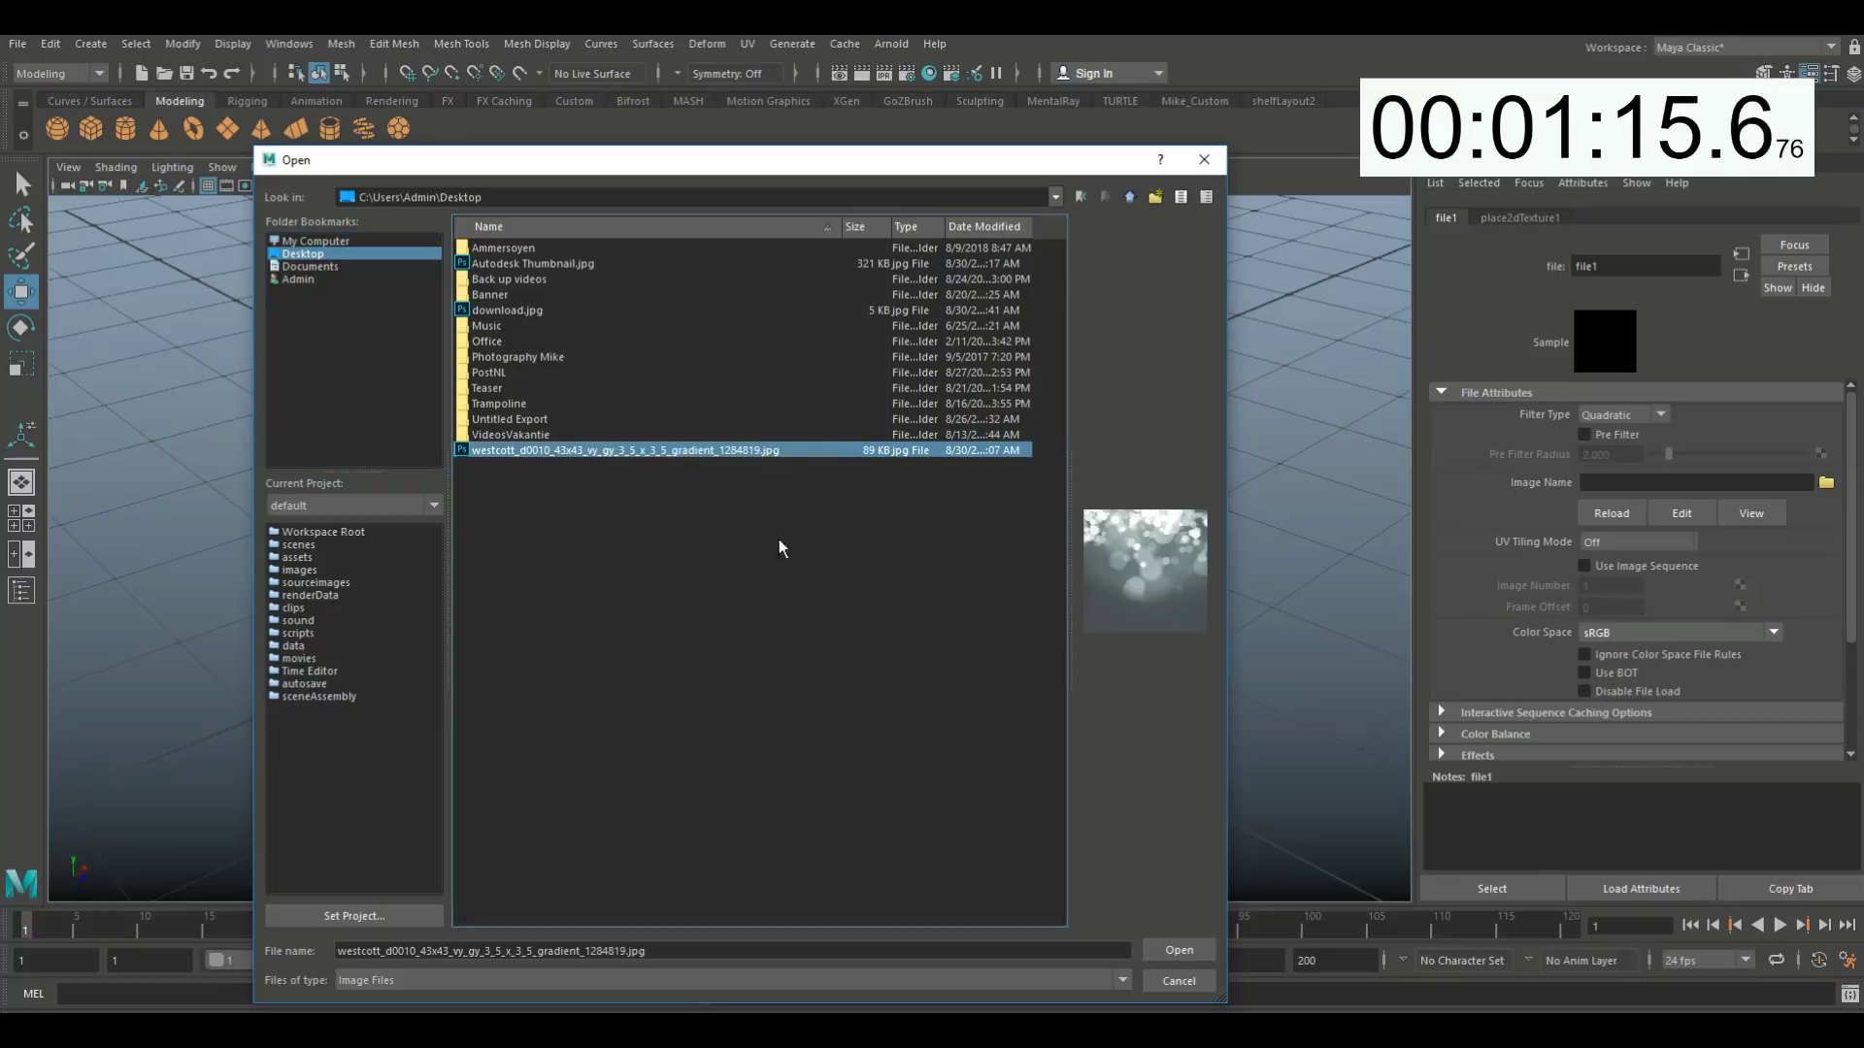
click(508, 310)
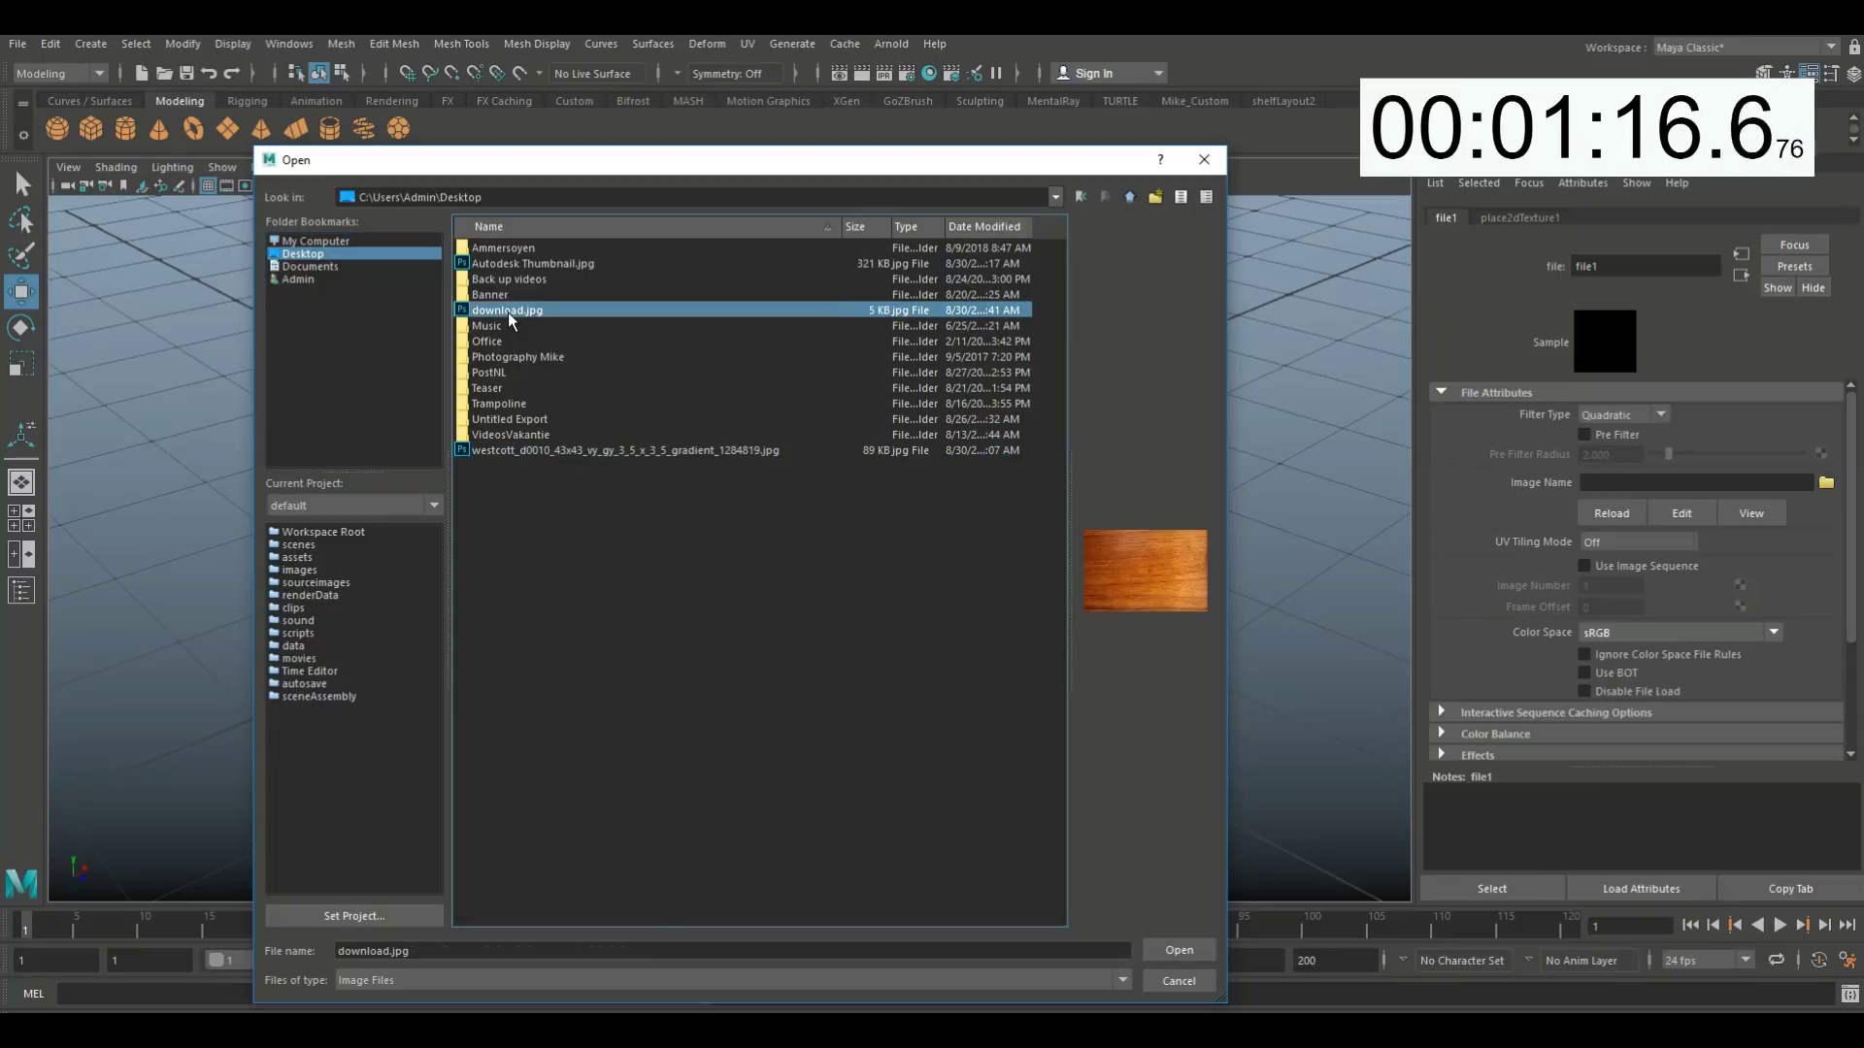
click(1180, 949)
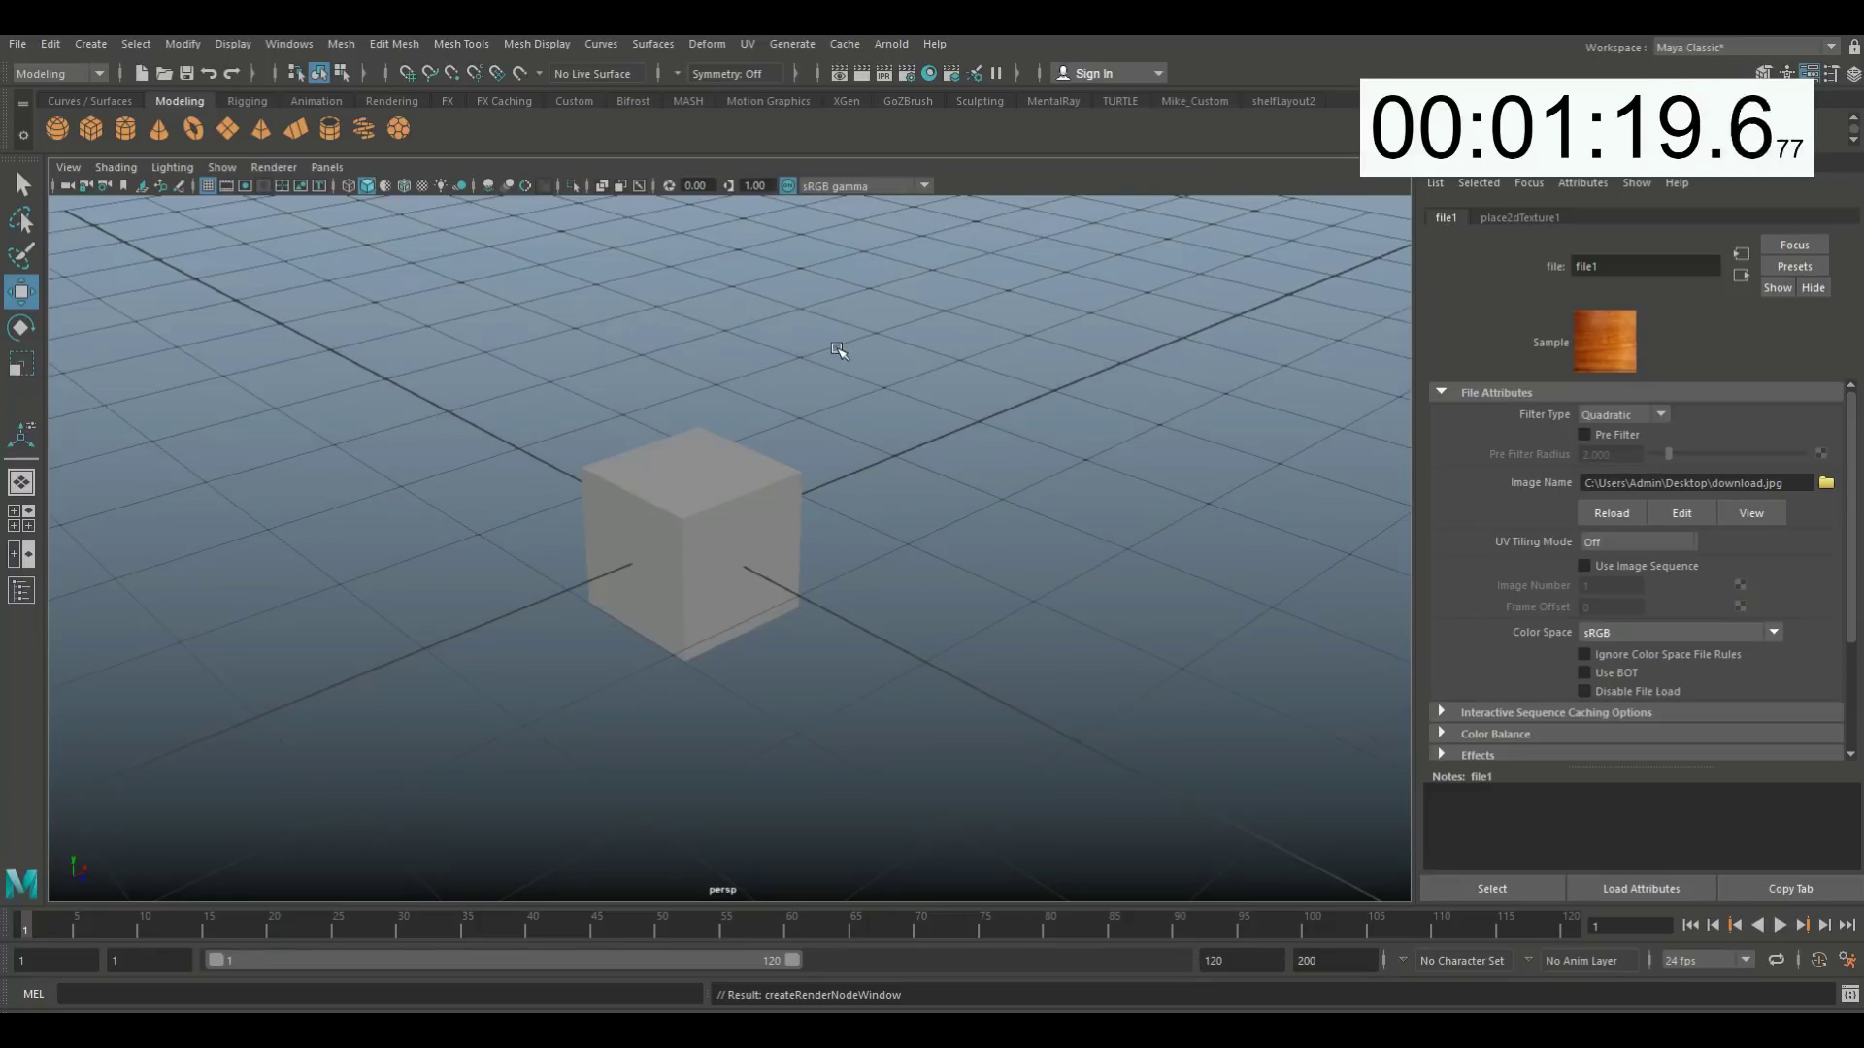
- Turn on textured display with 6, orbit around the wood-grain cube, and select it
key(6)
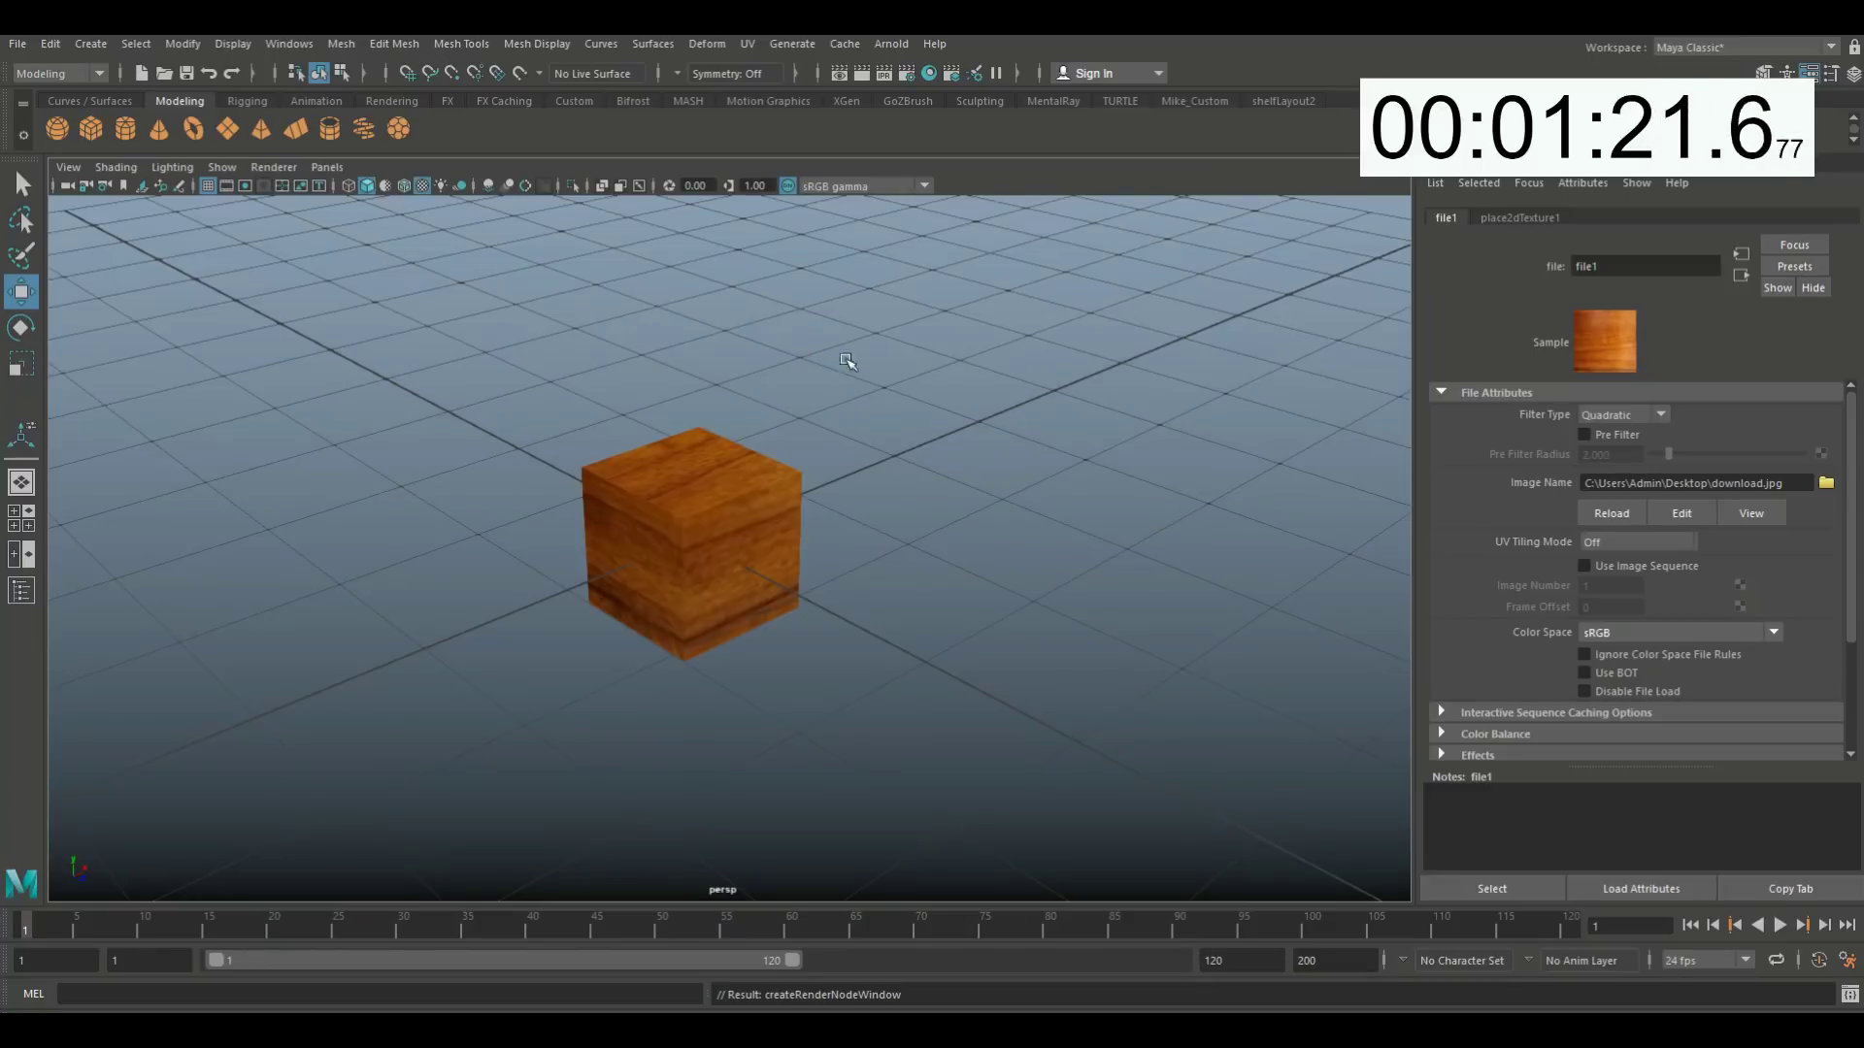
scroll(886, 653, up, 3)
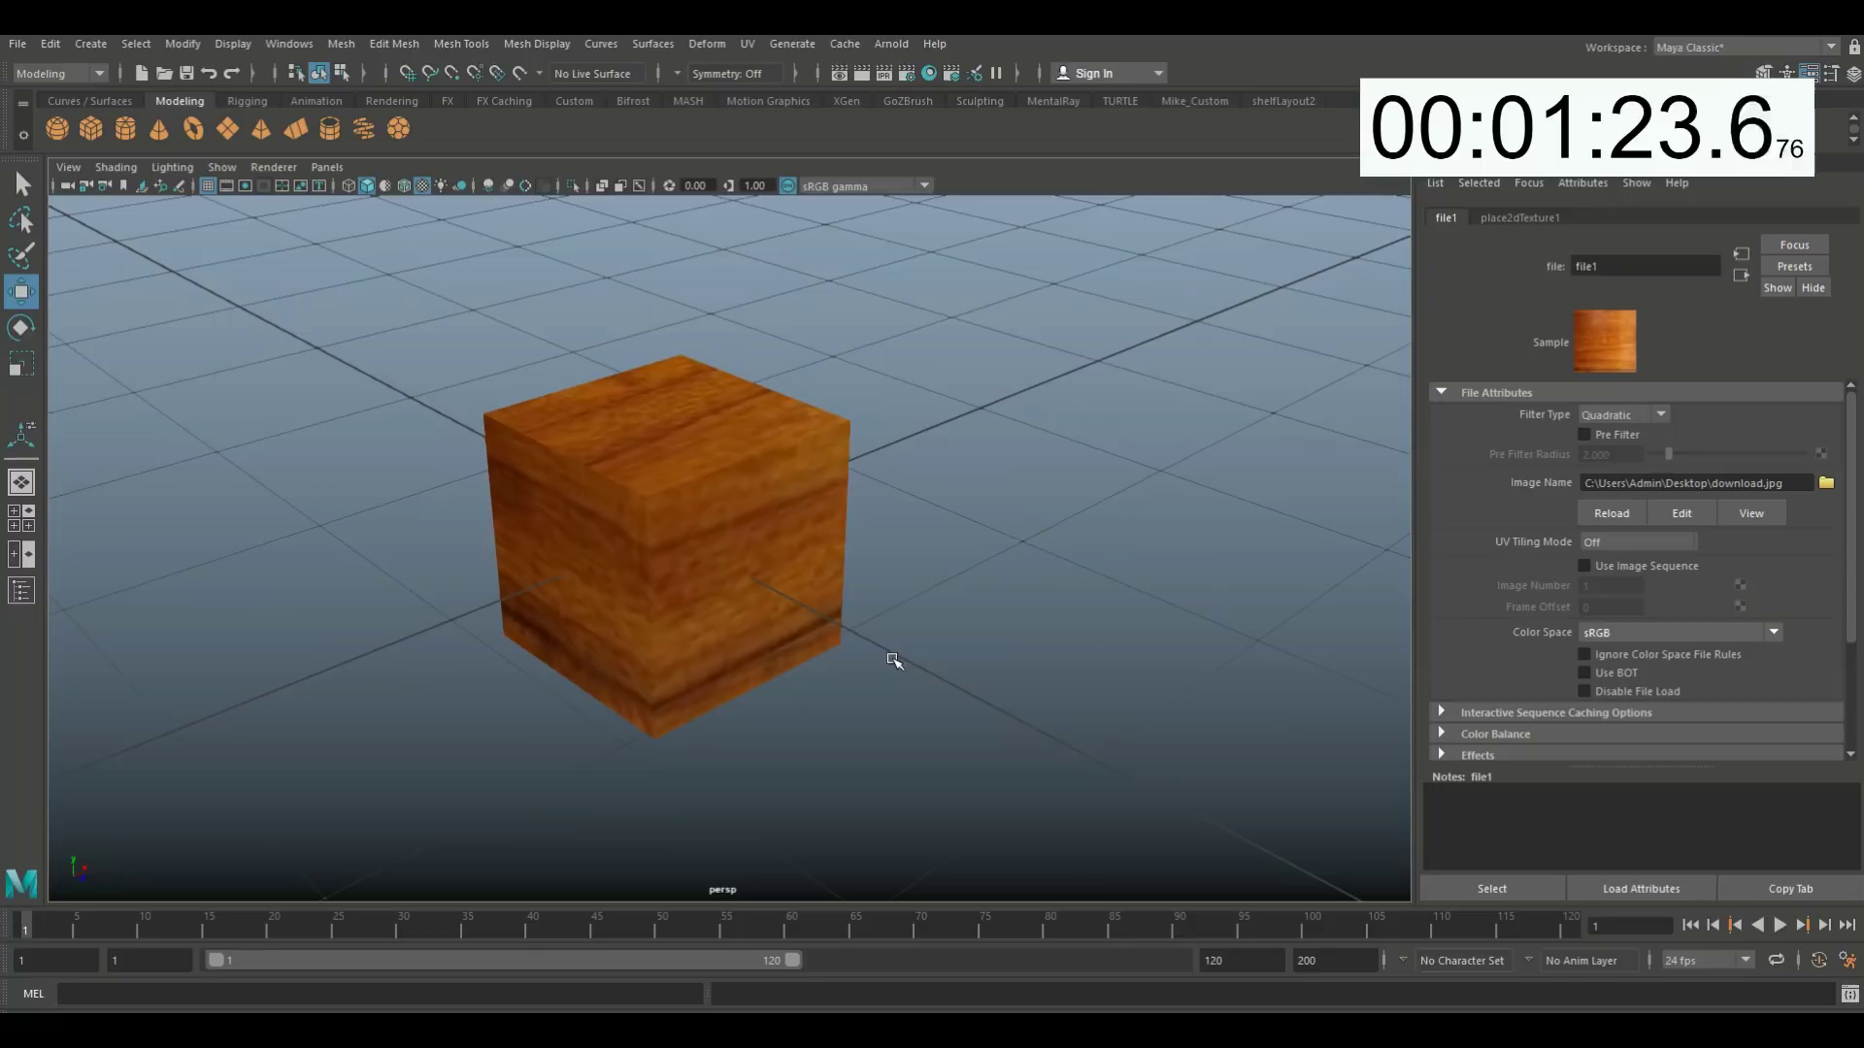
alt+drag(893, 660, 987, 672)
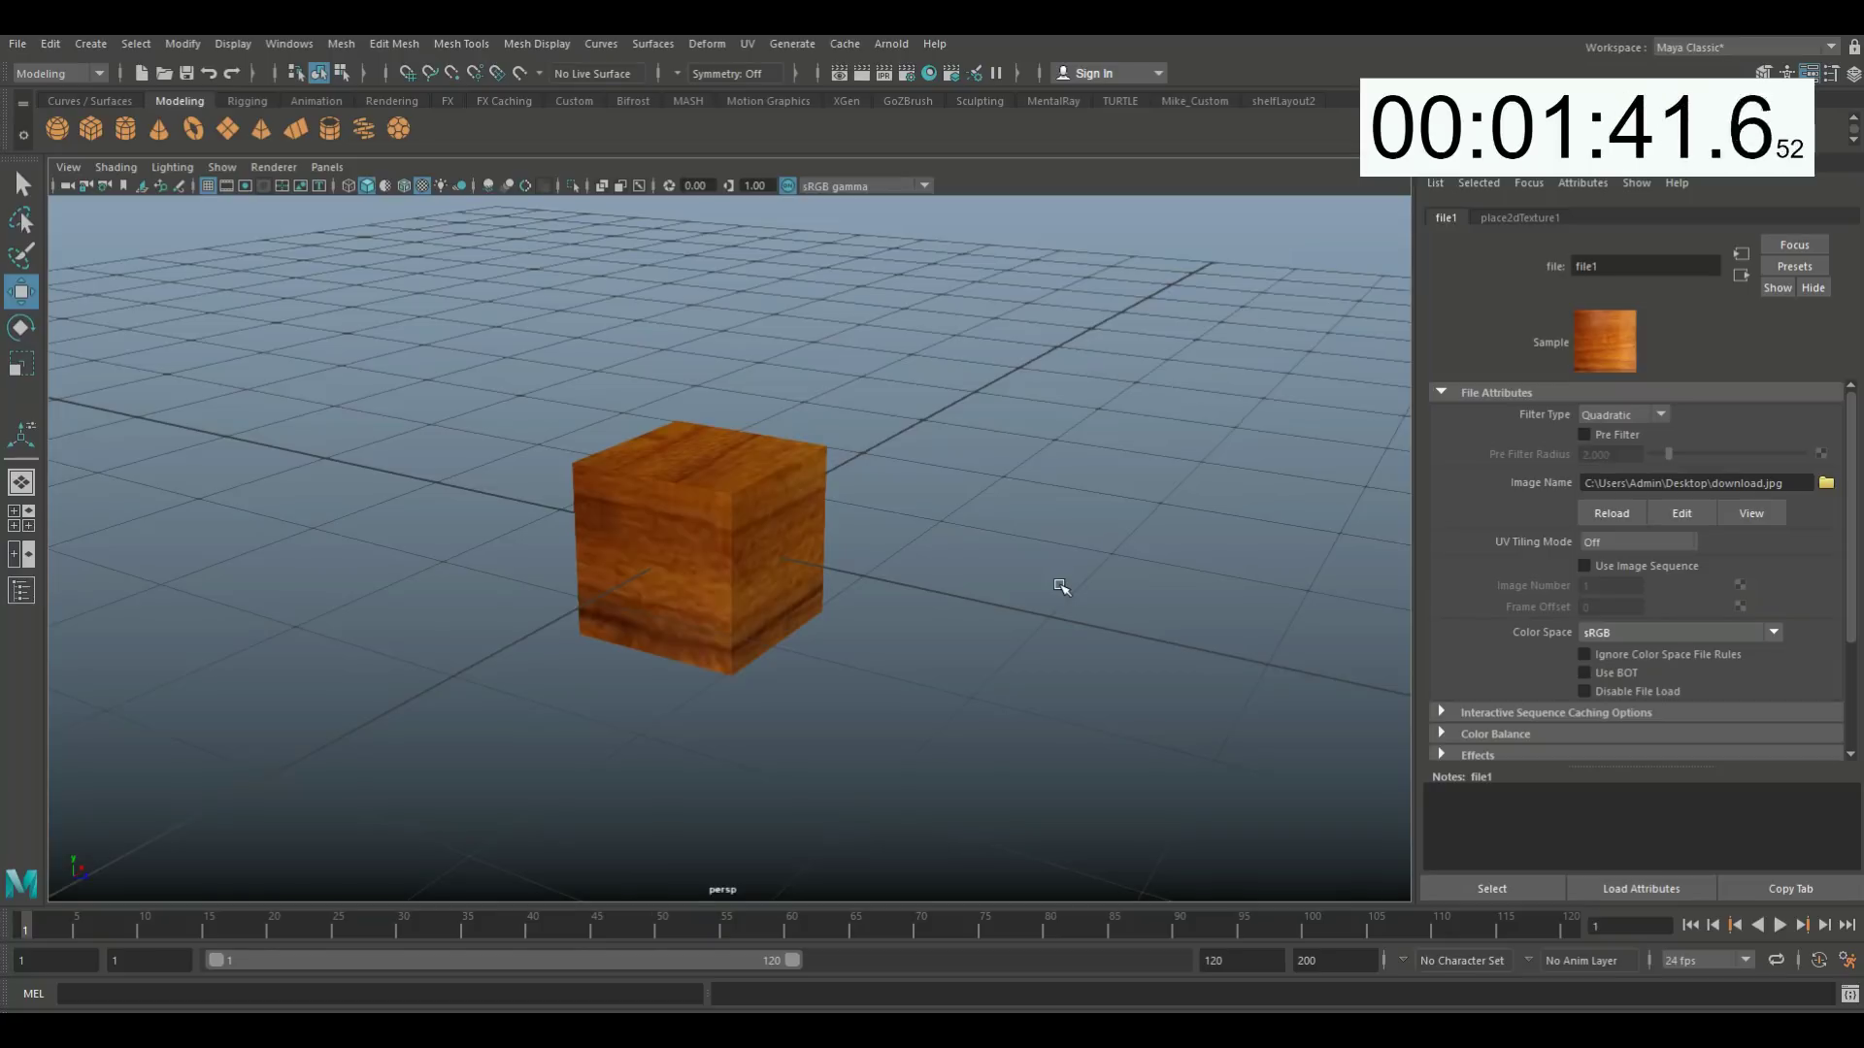
click(692, 502)
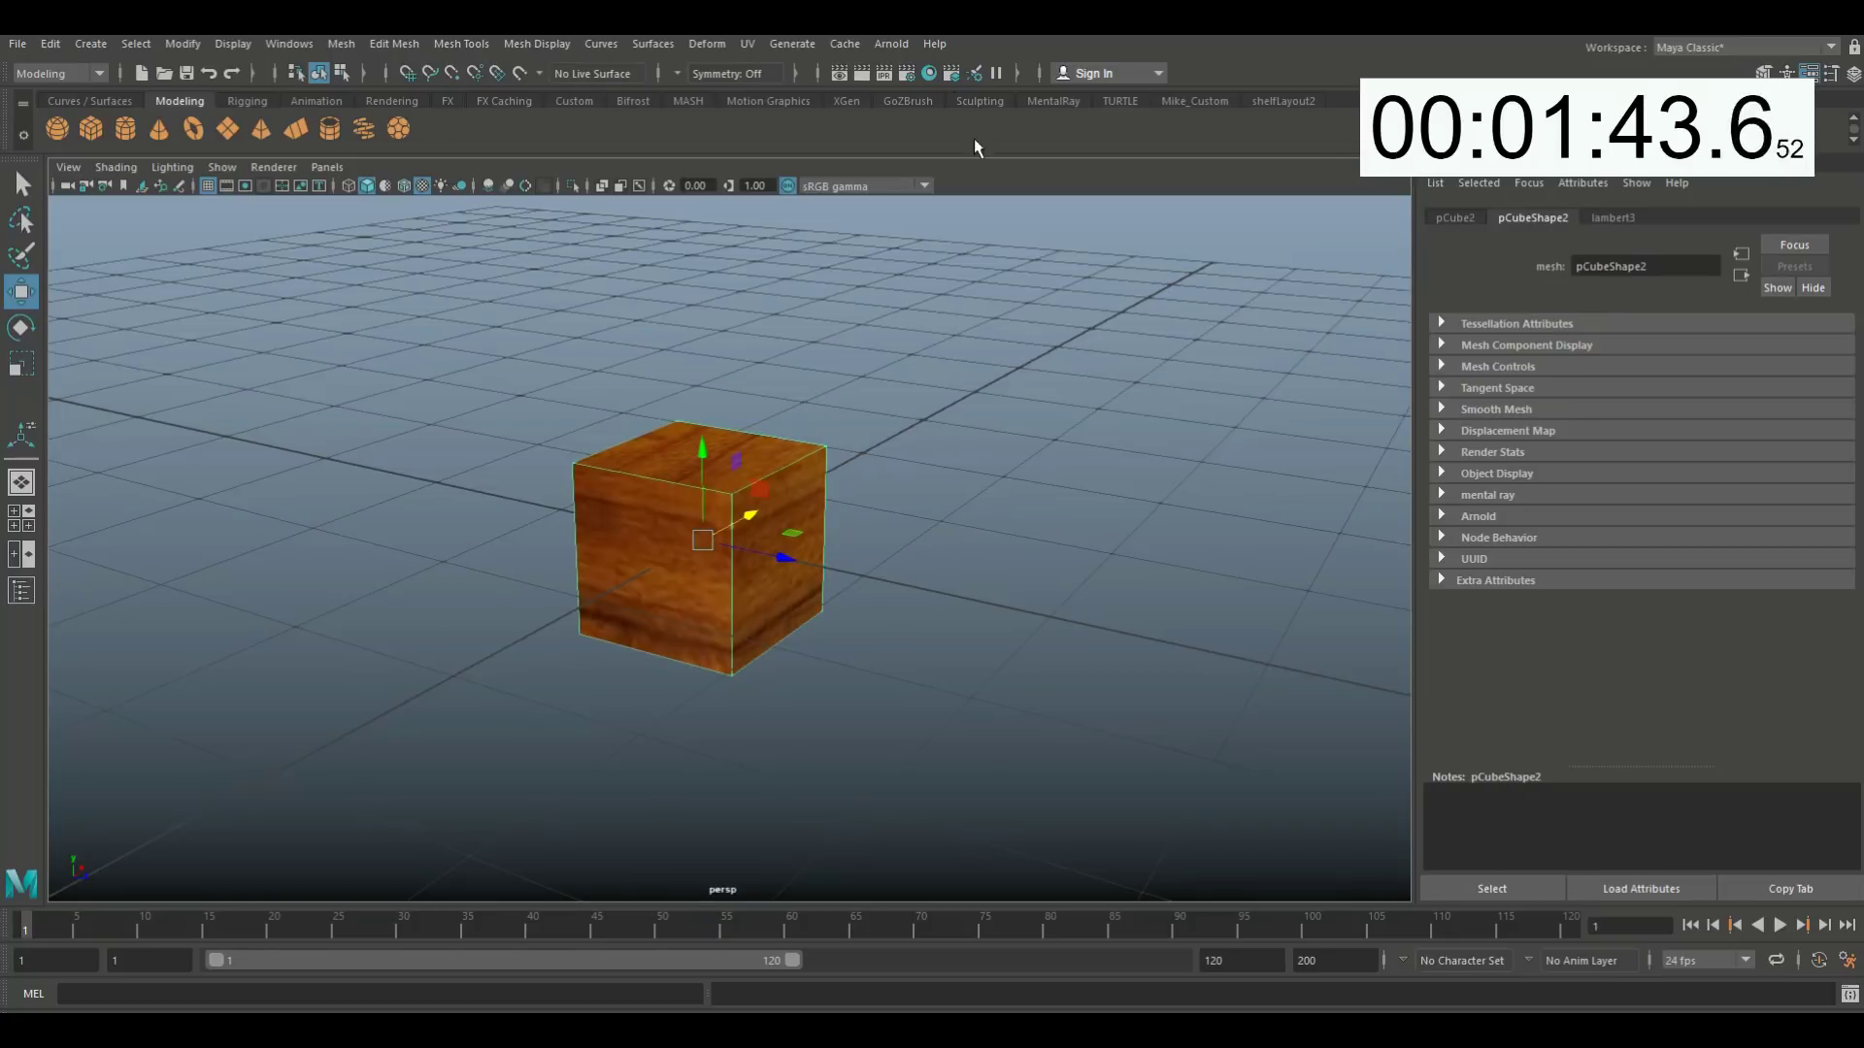
- Open the UV Editor from the UV menu and close the UV Toolkit panel
click(748, 43)
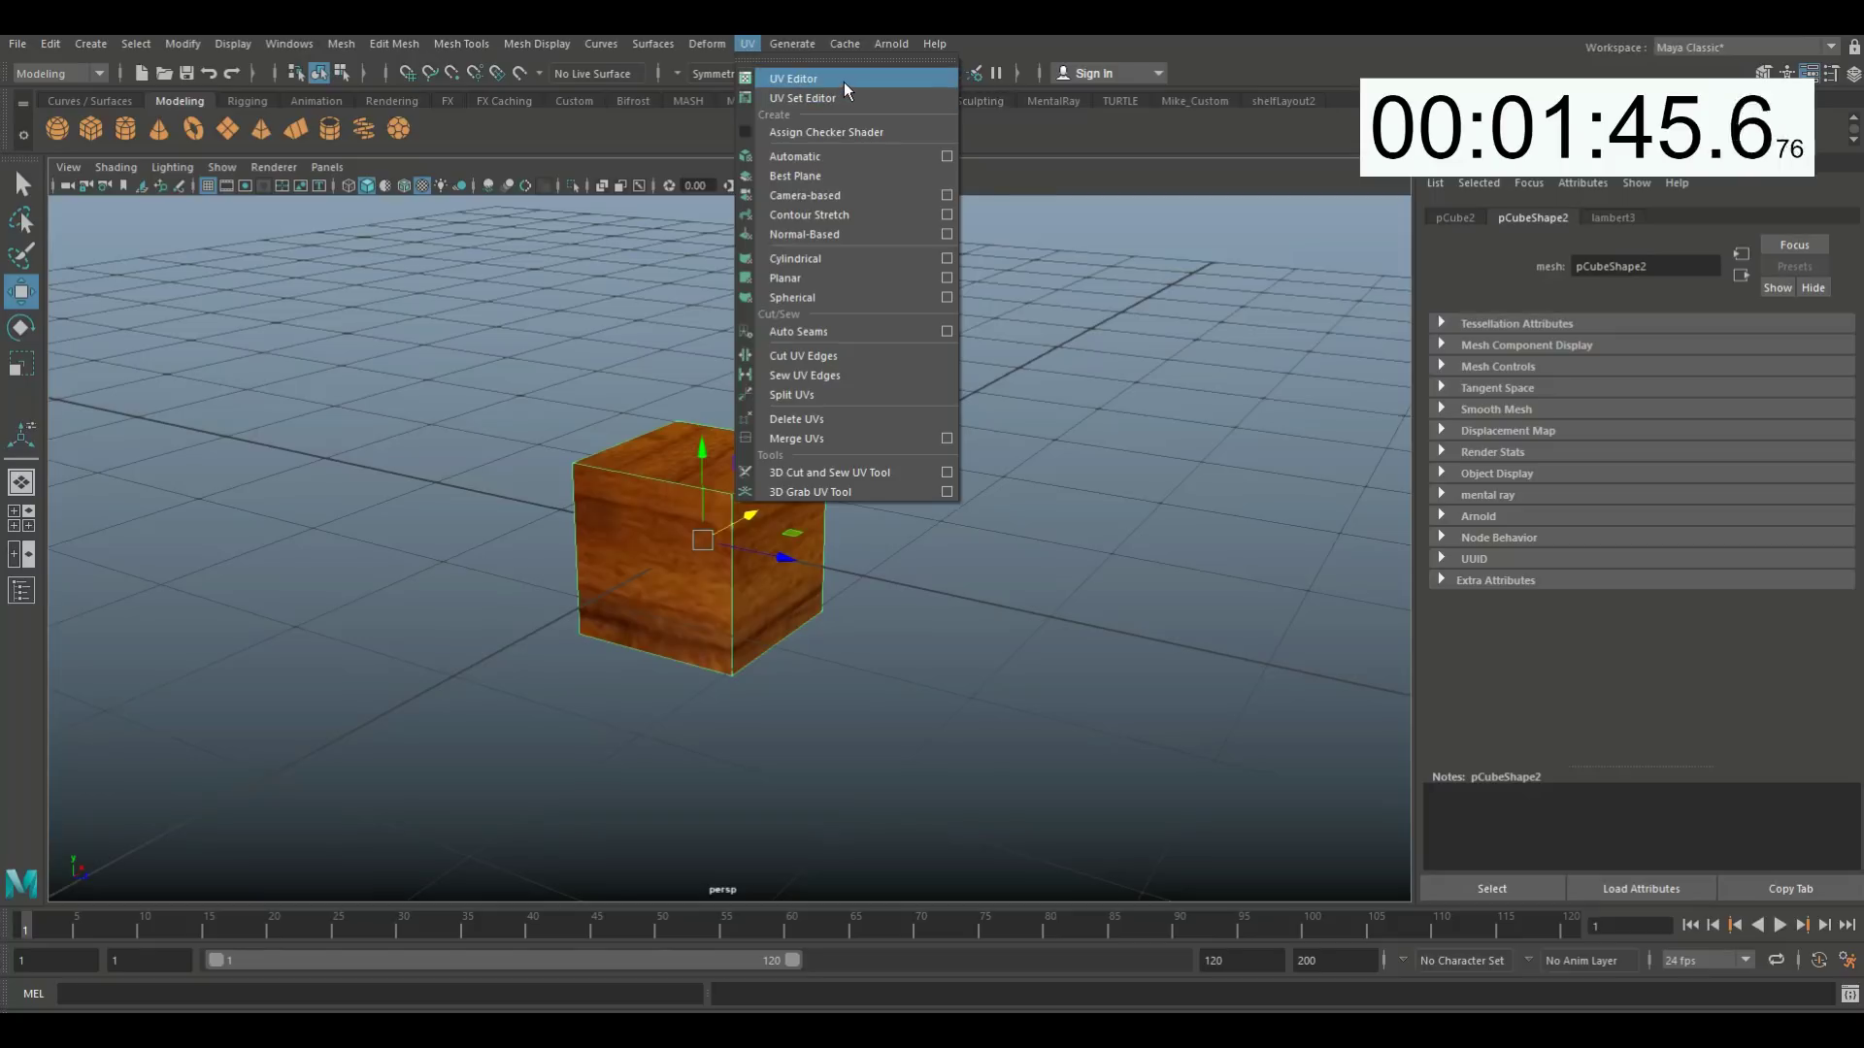
click(843, 78)
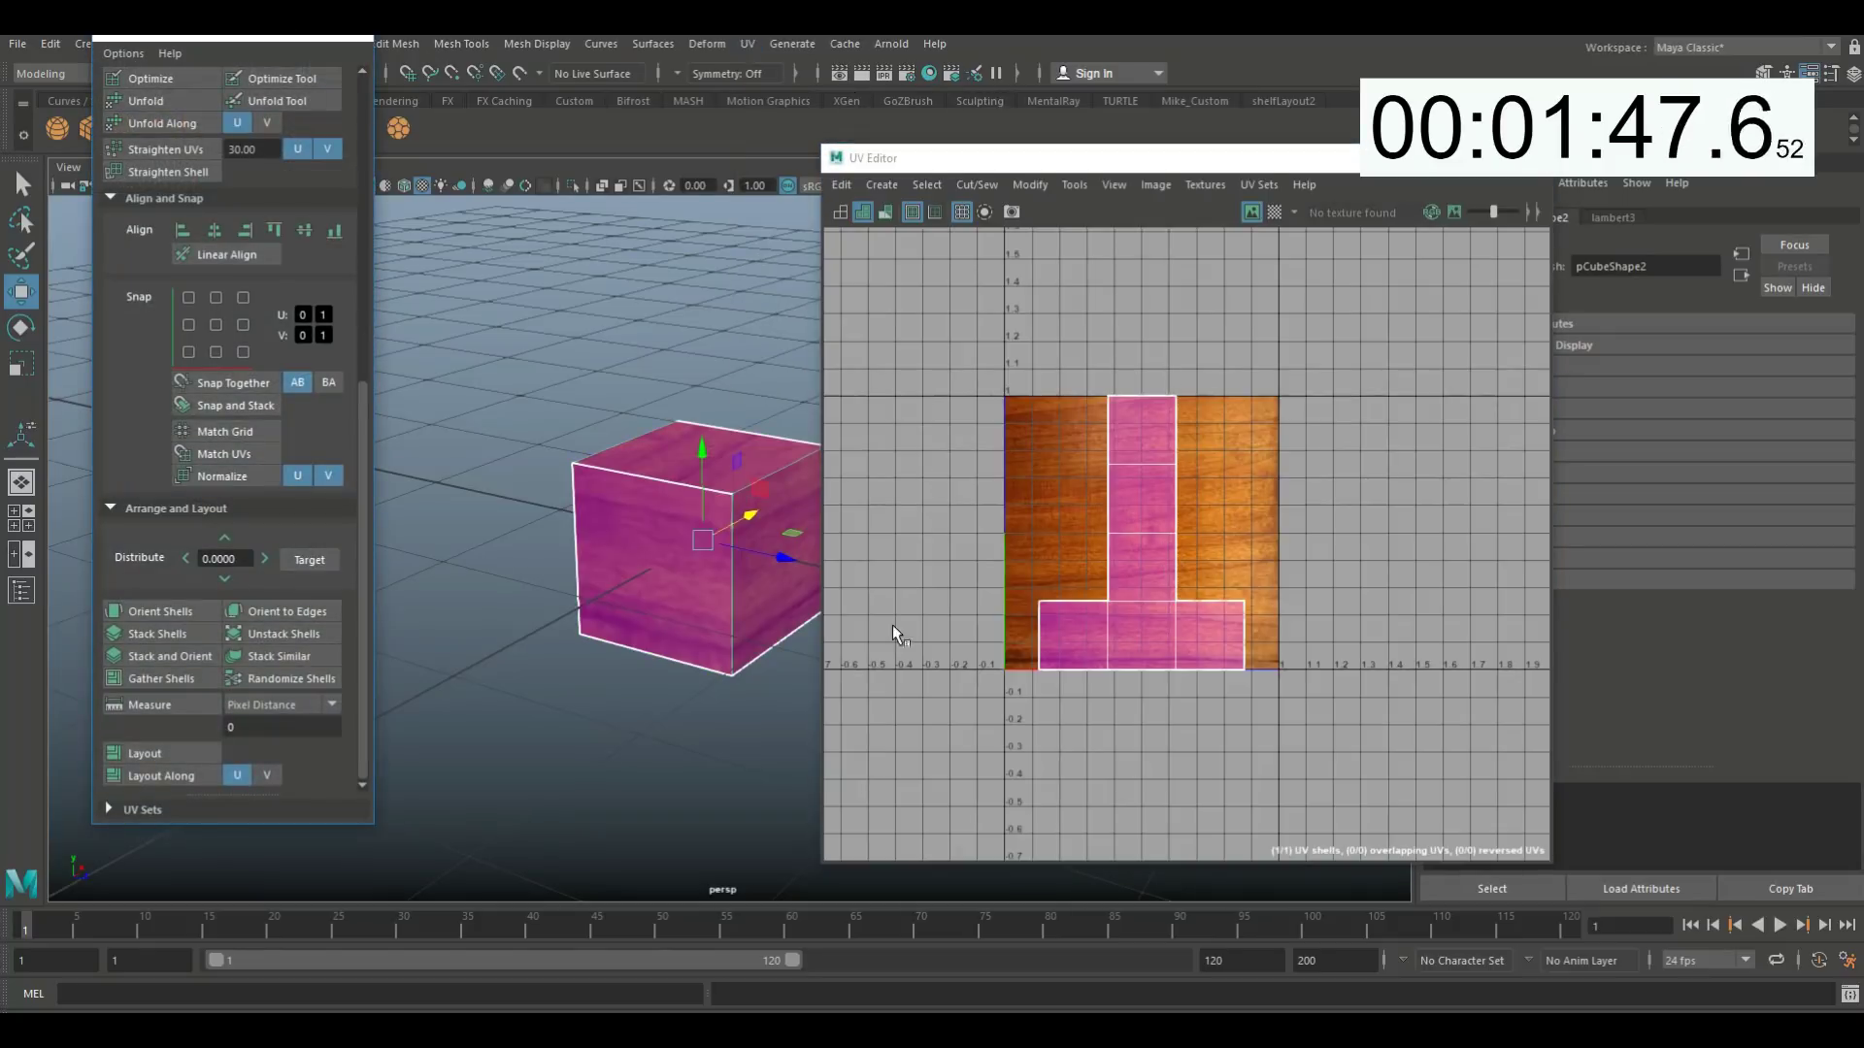
click(351, 38)
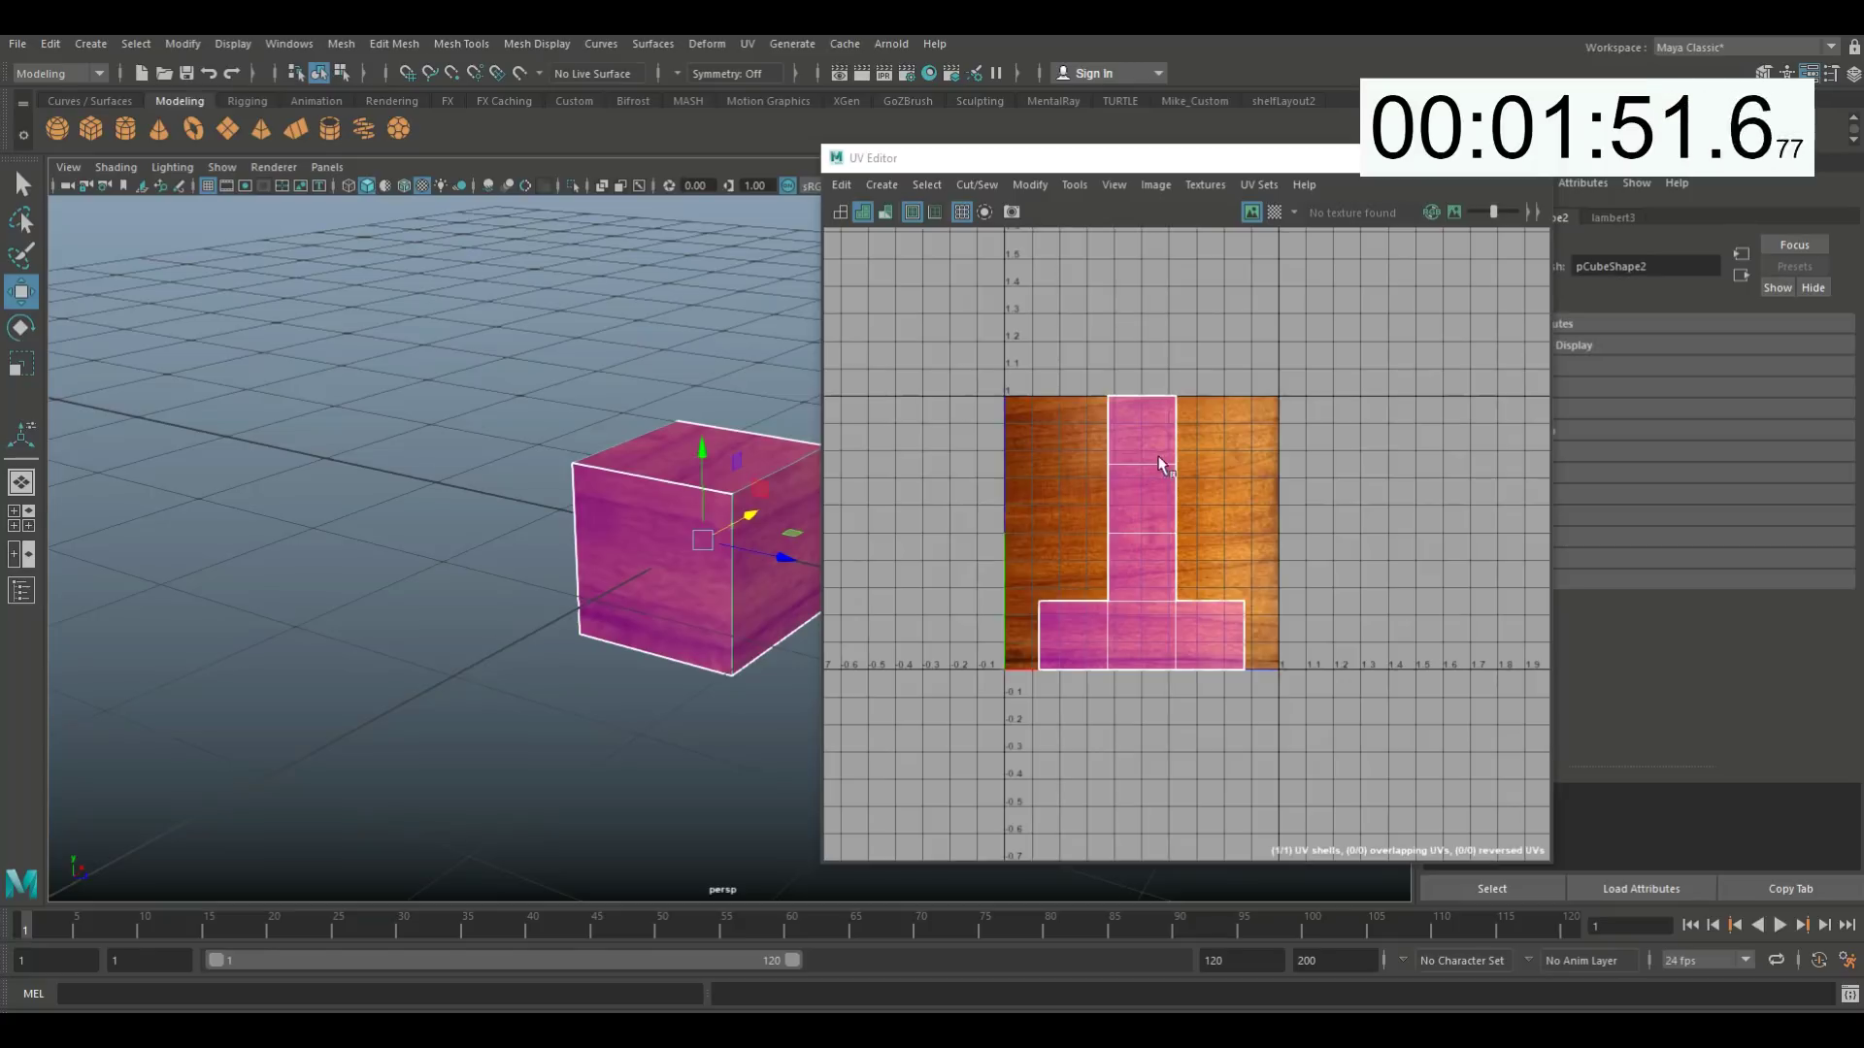
mouse_move(1194, 445)
alt+middle_down()
mouse_move(1171, 449)
mouse_move(1216, 446)
alt+middle_up()
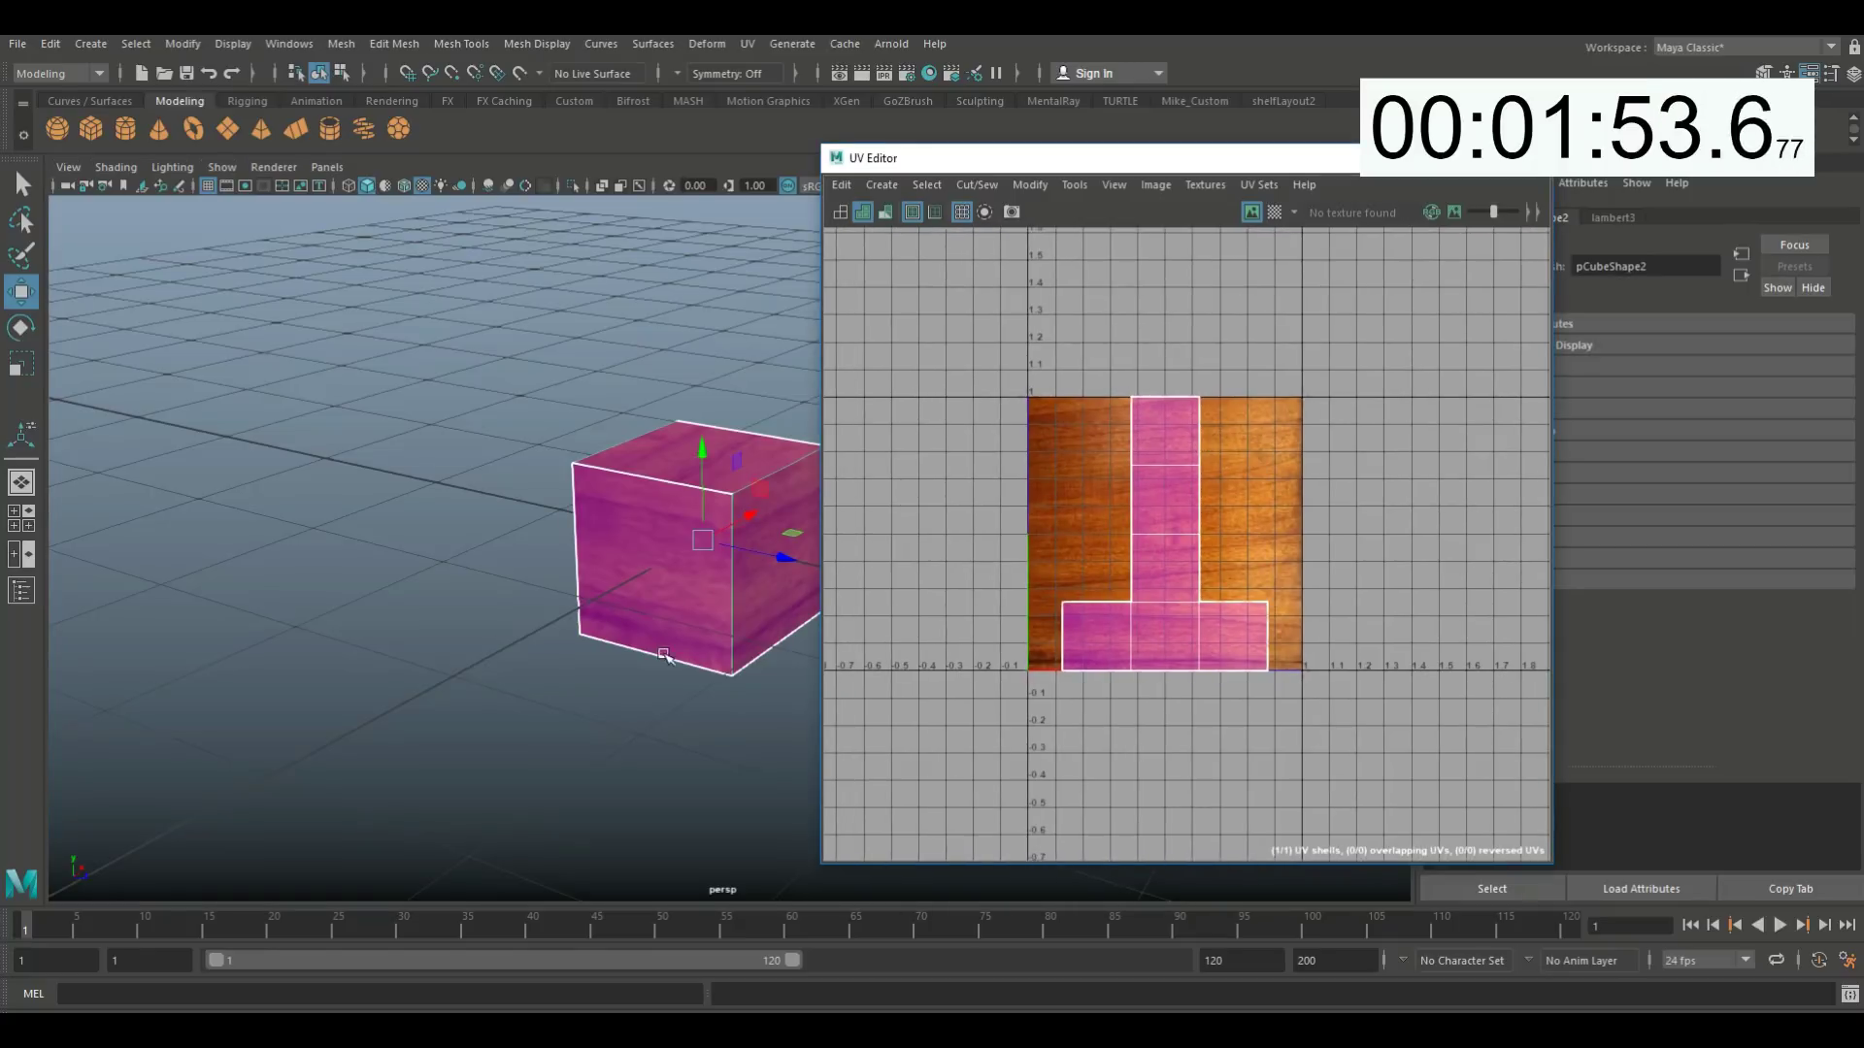
alt+middle_drag(664, 656, 428, 674)
- Try a Camera-based projection, then apply UV > Automatic to split the cube into six shells
right_drag(544, 500, 597, 435)
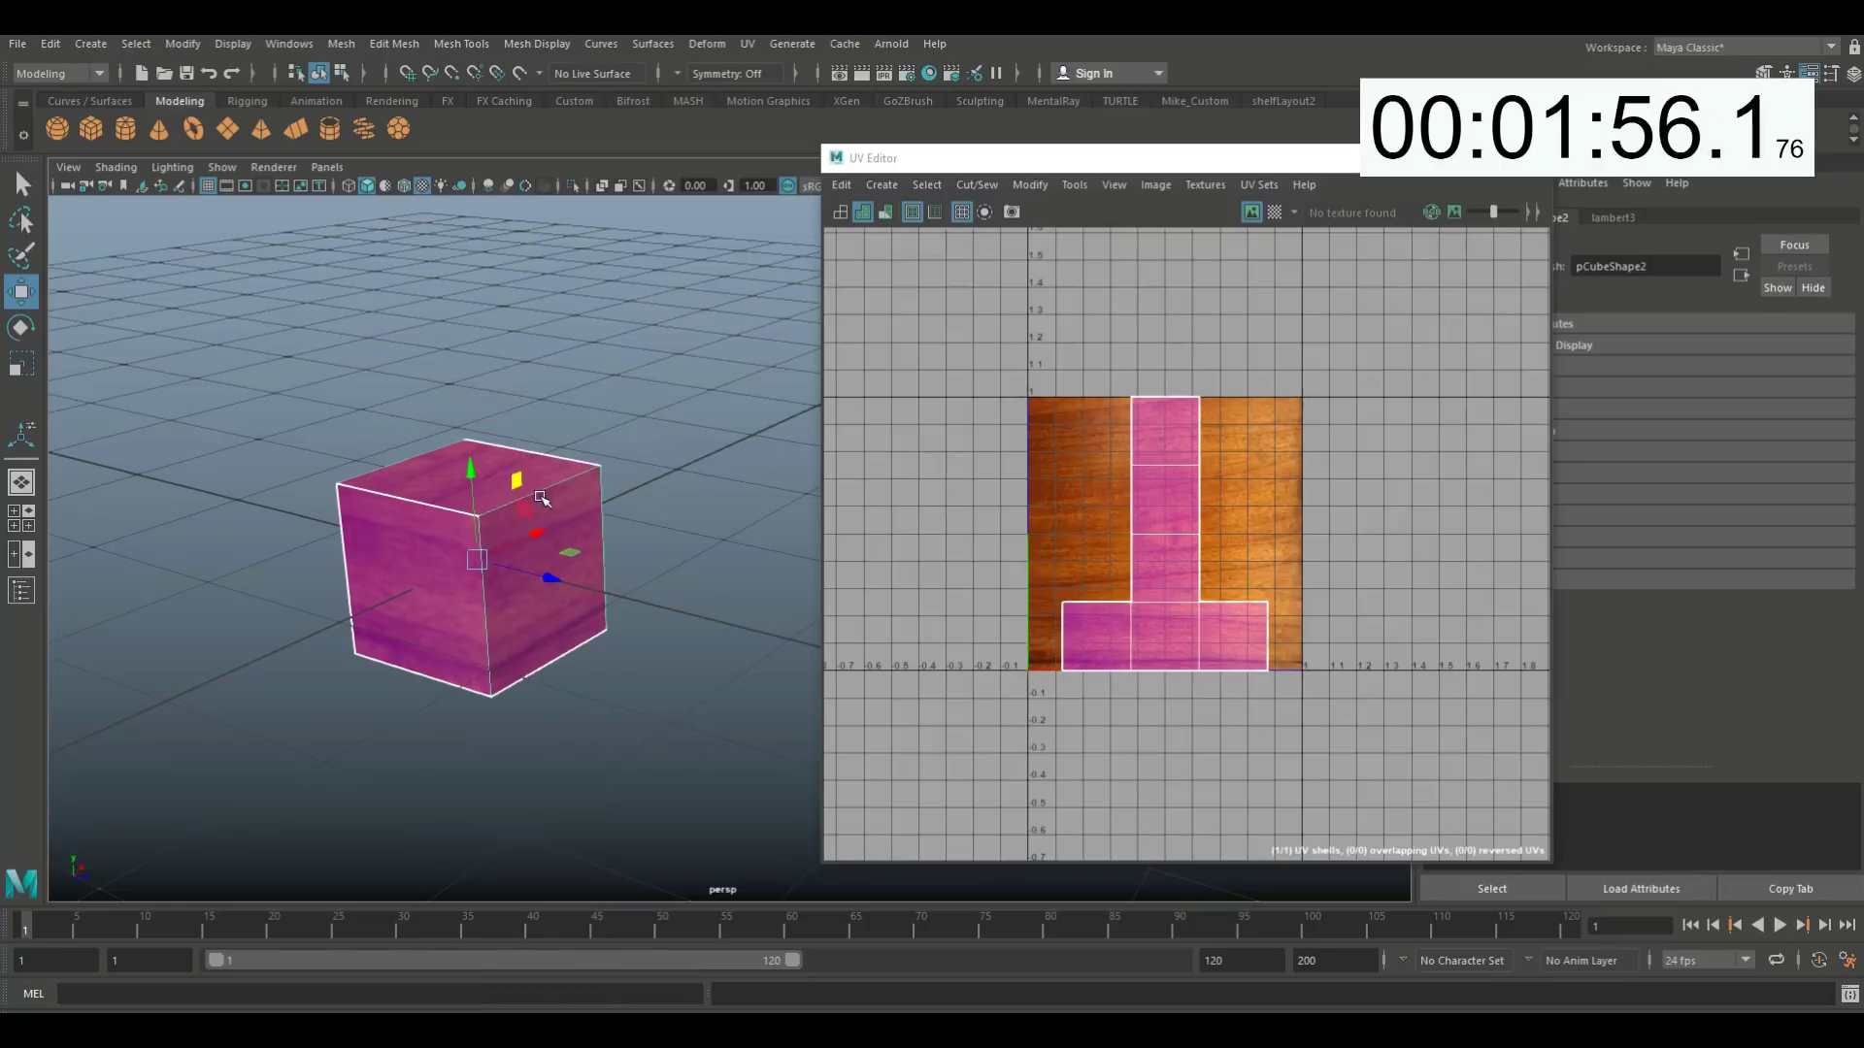
click(747, 44)
click(844, 196)
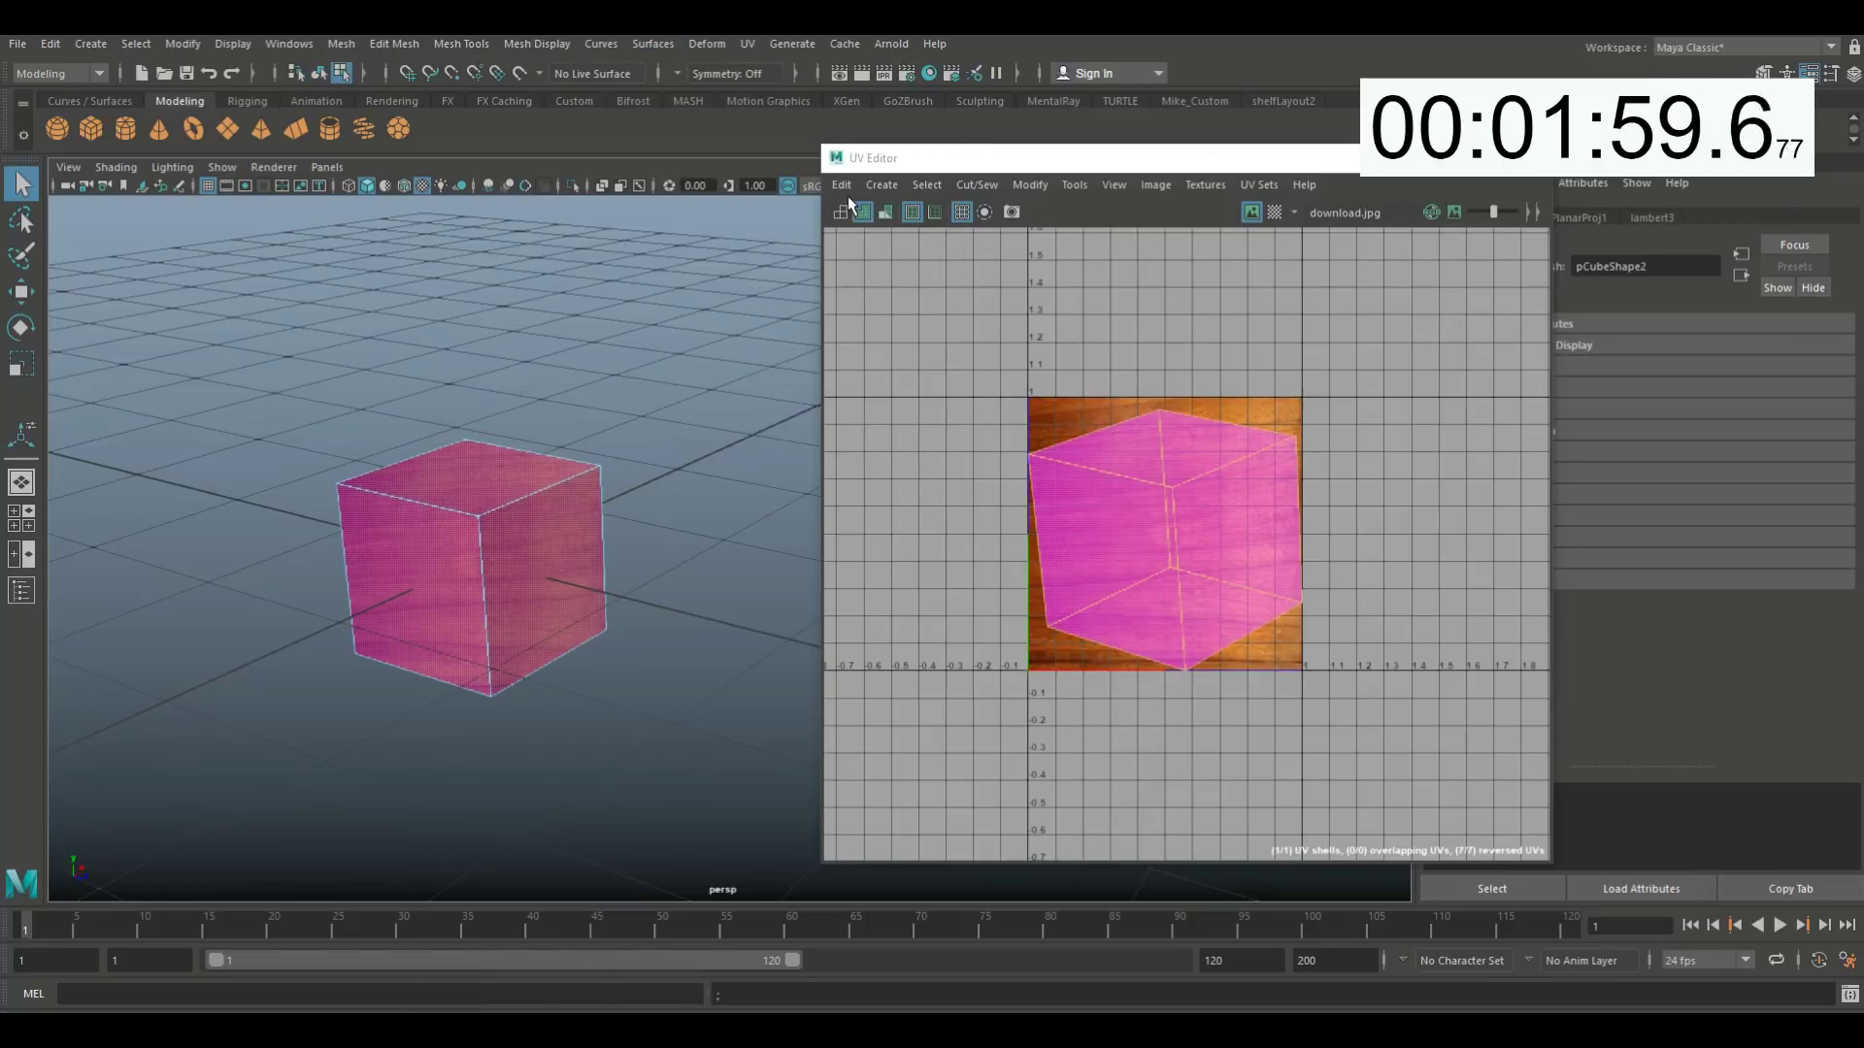
click(747, 44)
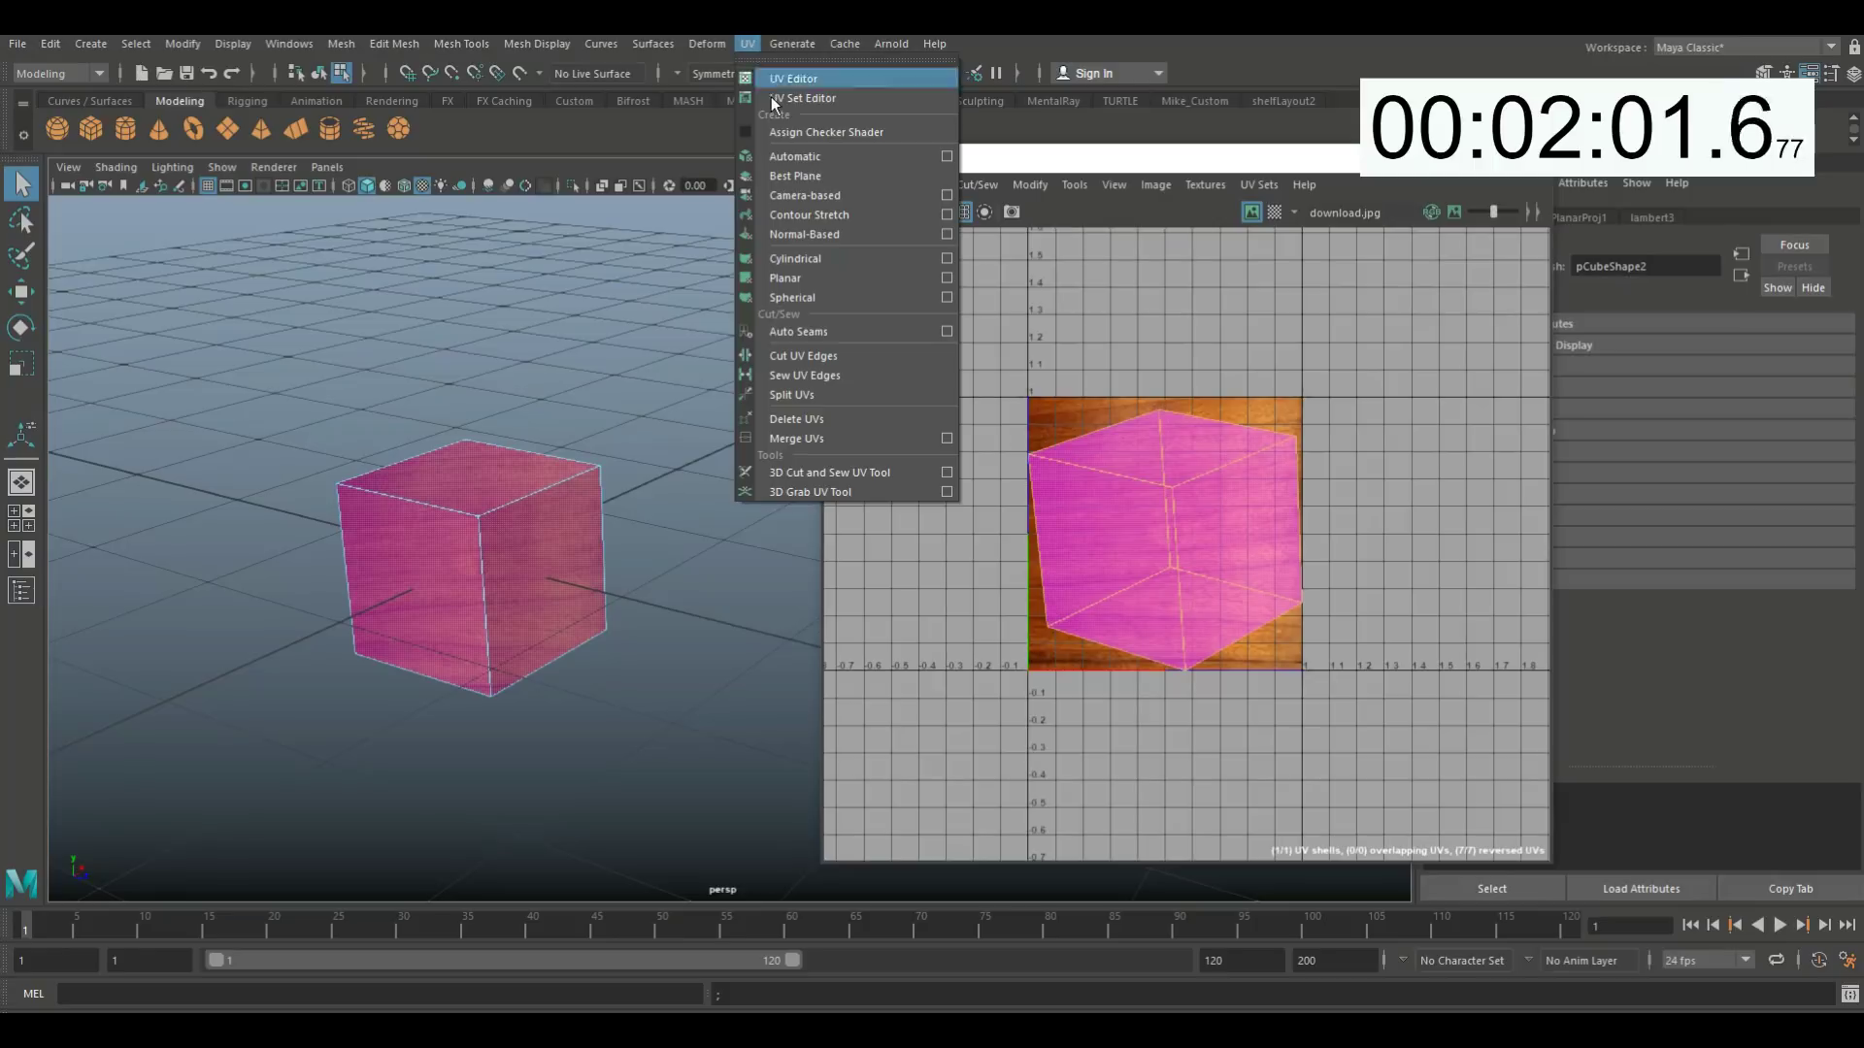
click(802, 159)
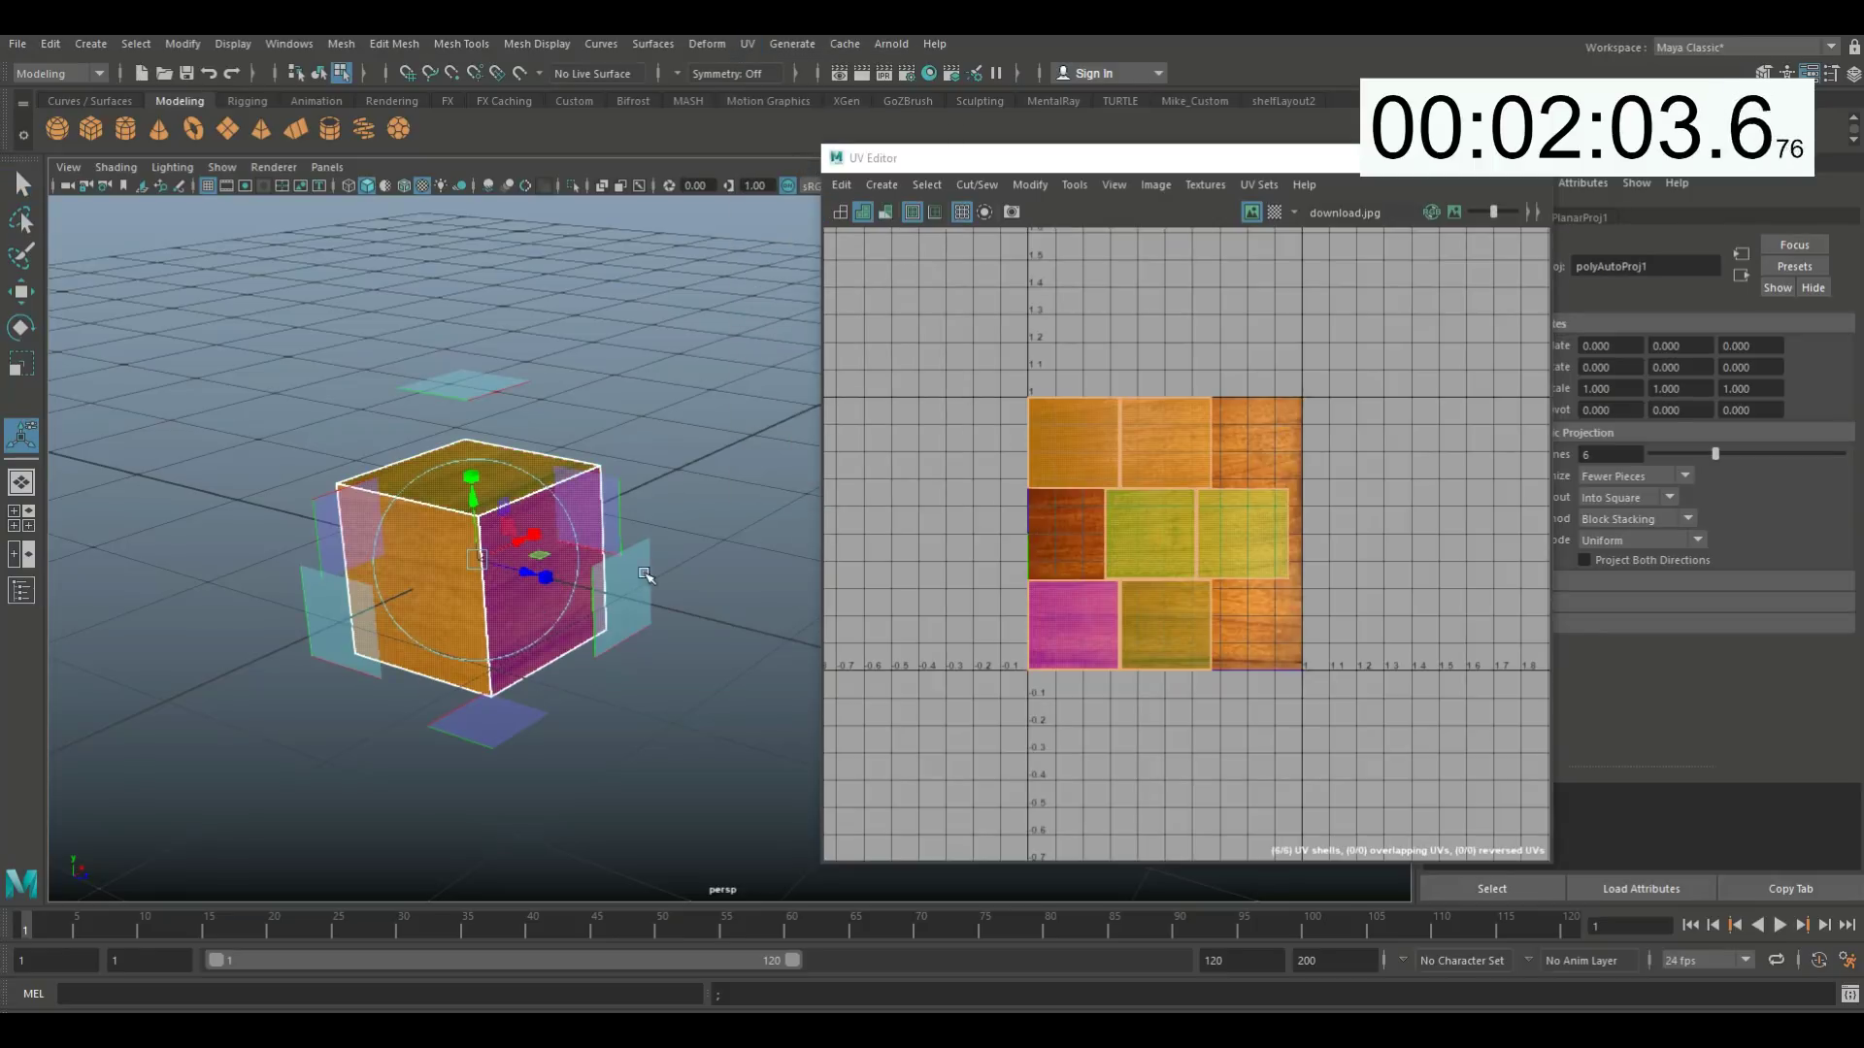
- Select the front-left and top faces to locate their shells, then select the top face's shell
scroll(614, 582, up, 3)
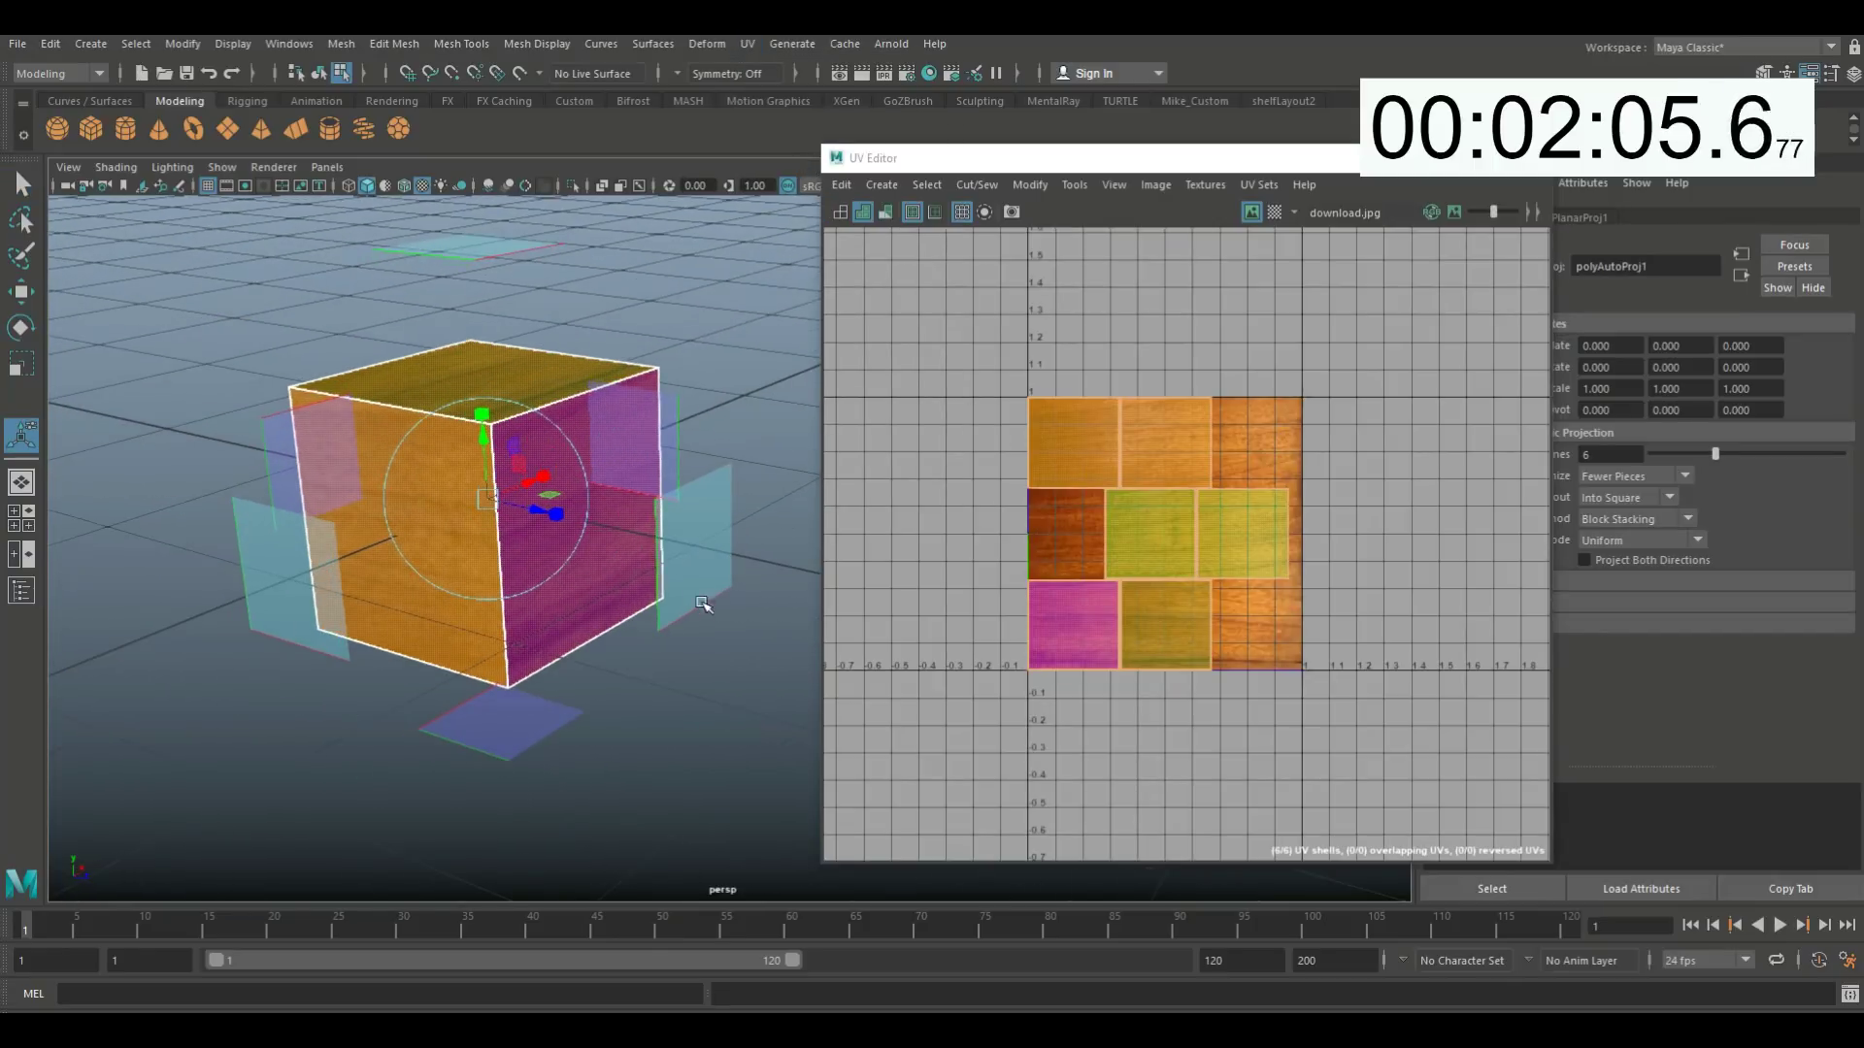
alt+drag(703, 604, 639, 691)
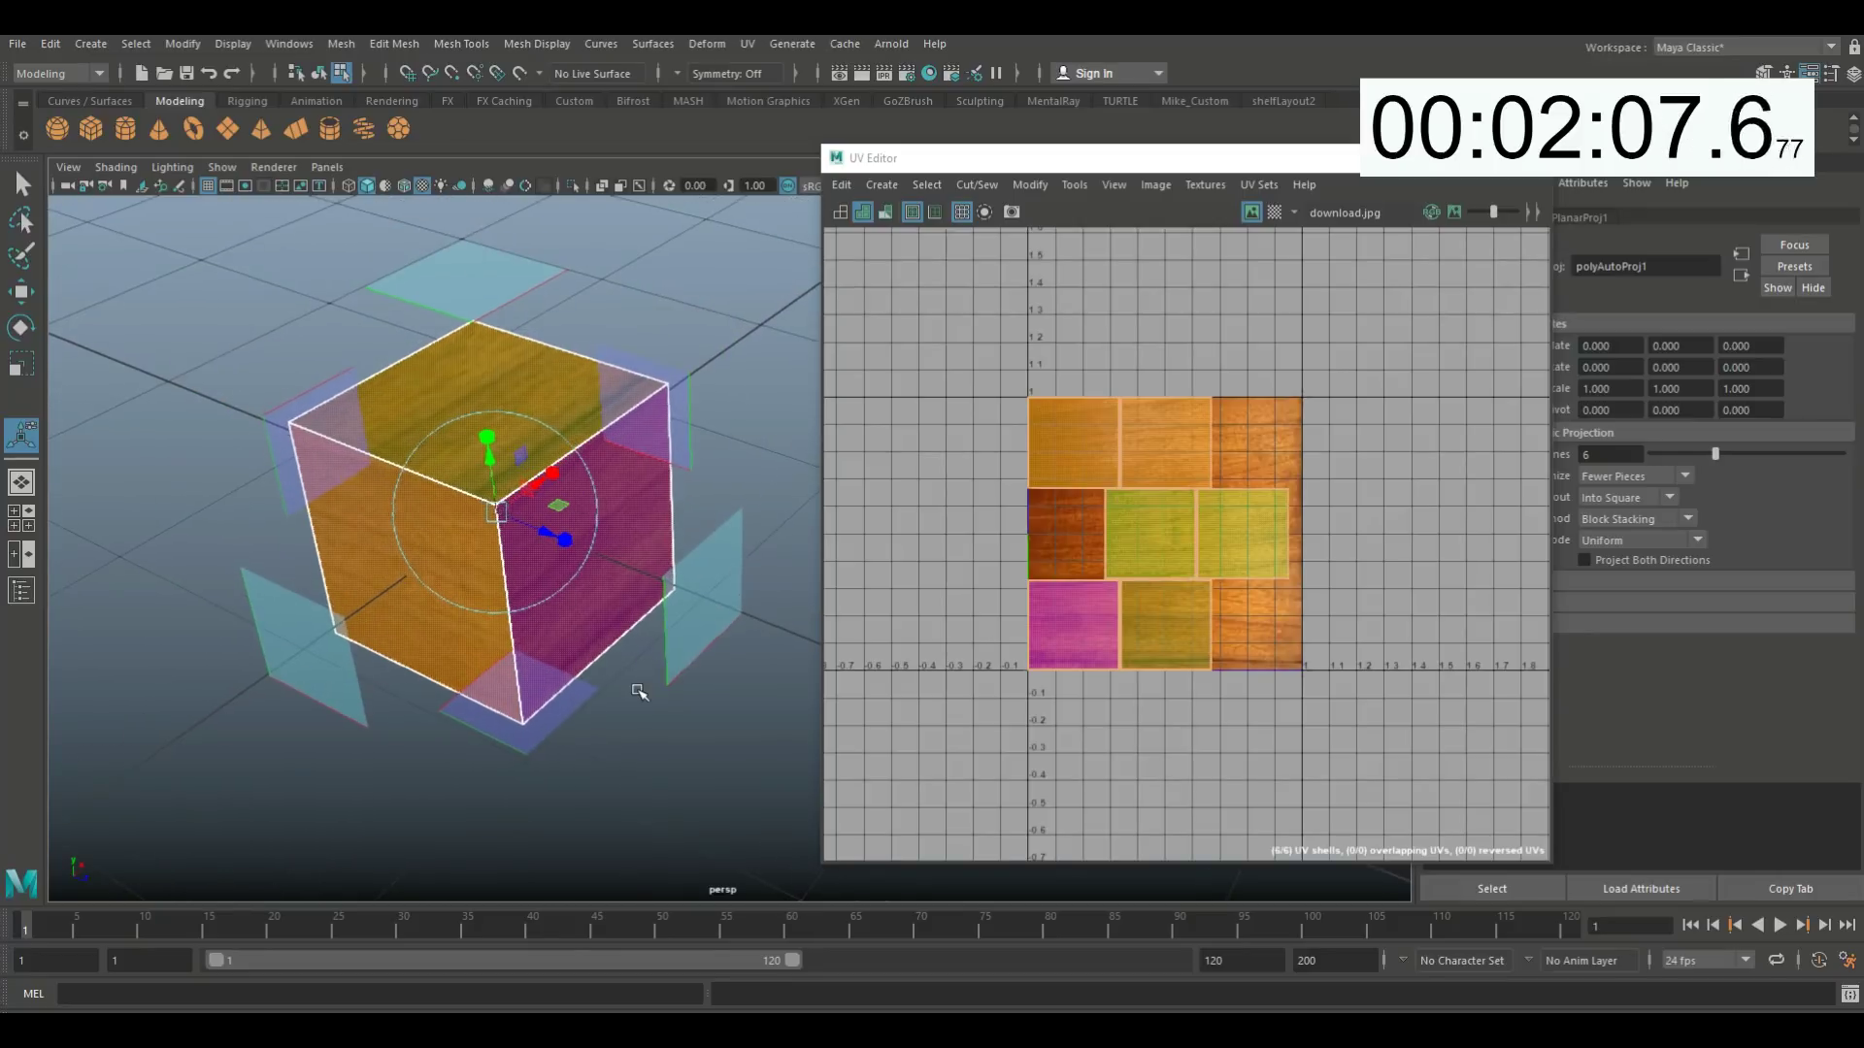
scroll(639, 691, up, 2)
scroll(639, 691, down, 3)
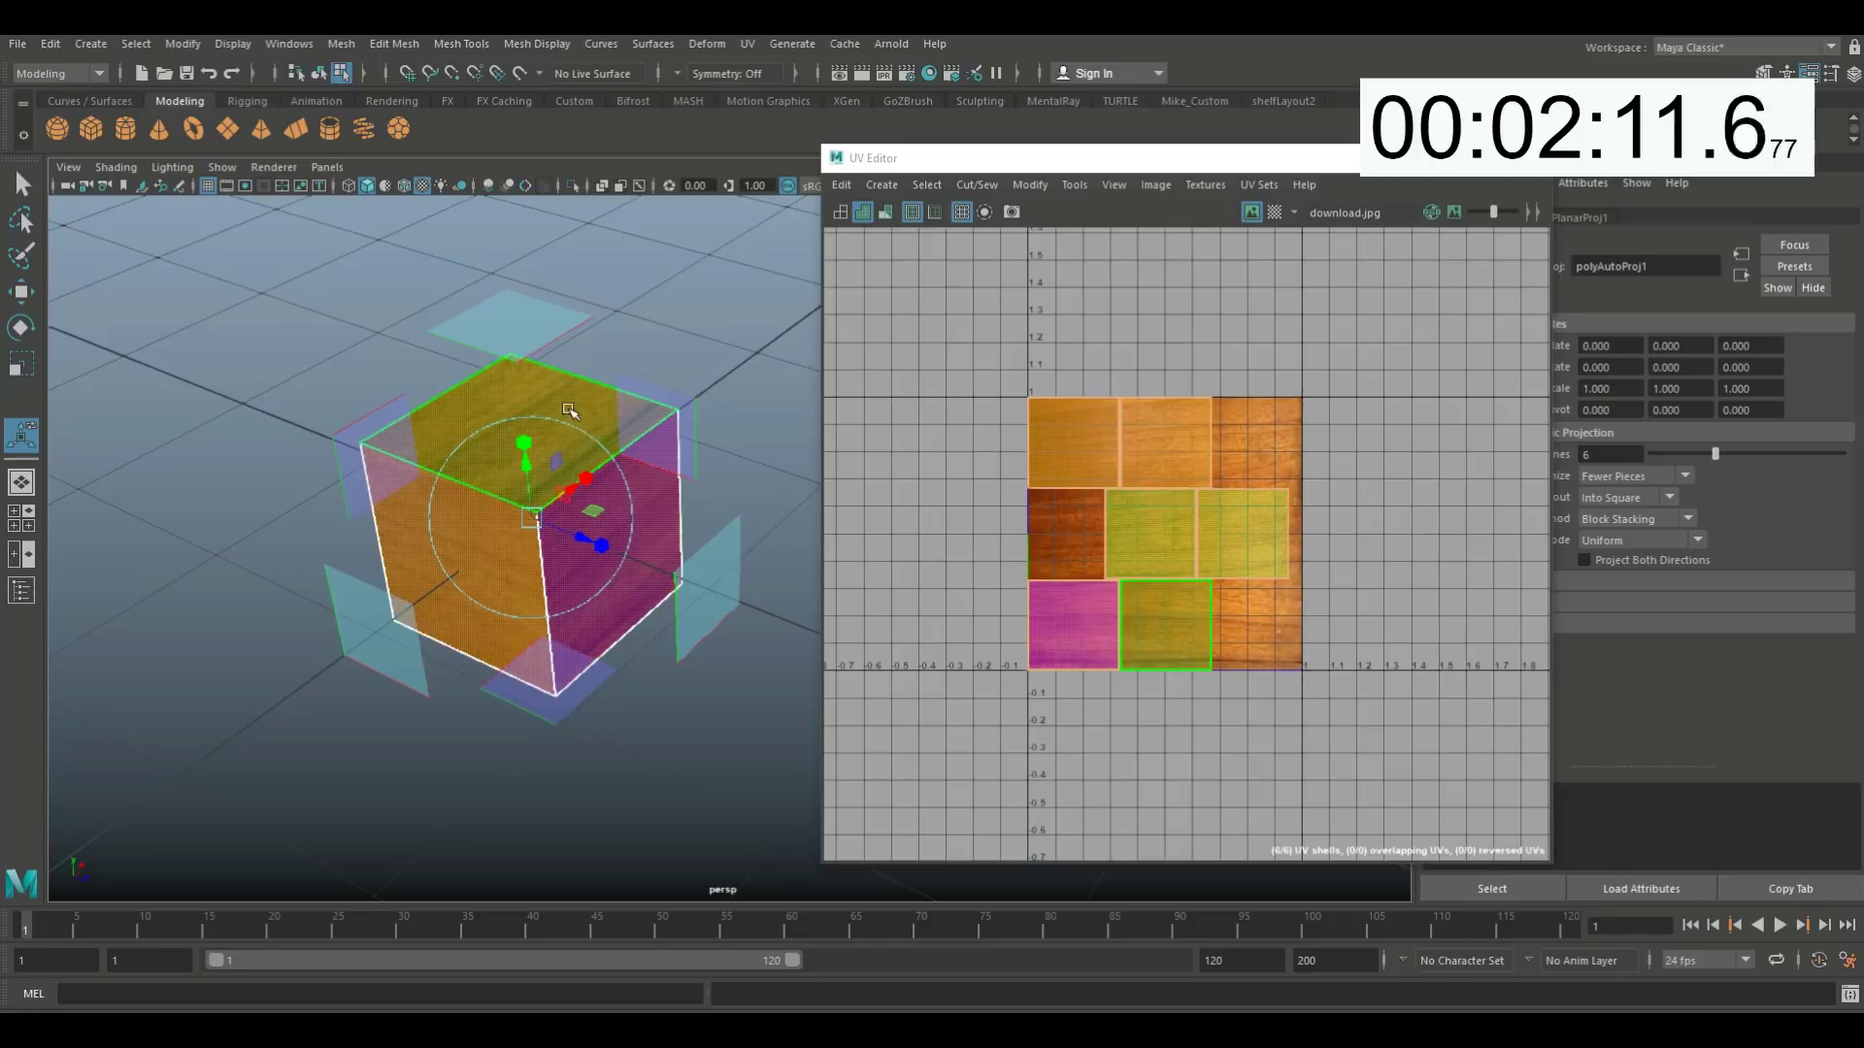
click(396, 525)
click(581, 392)
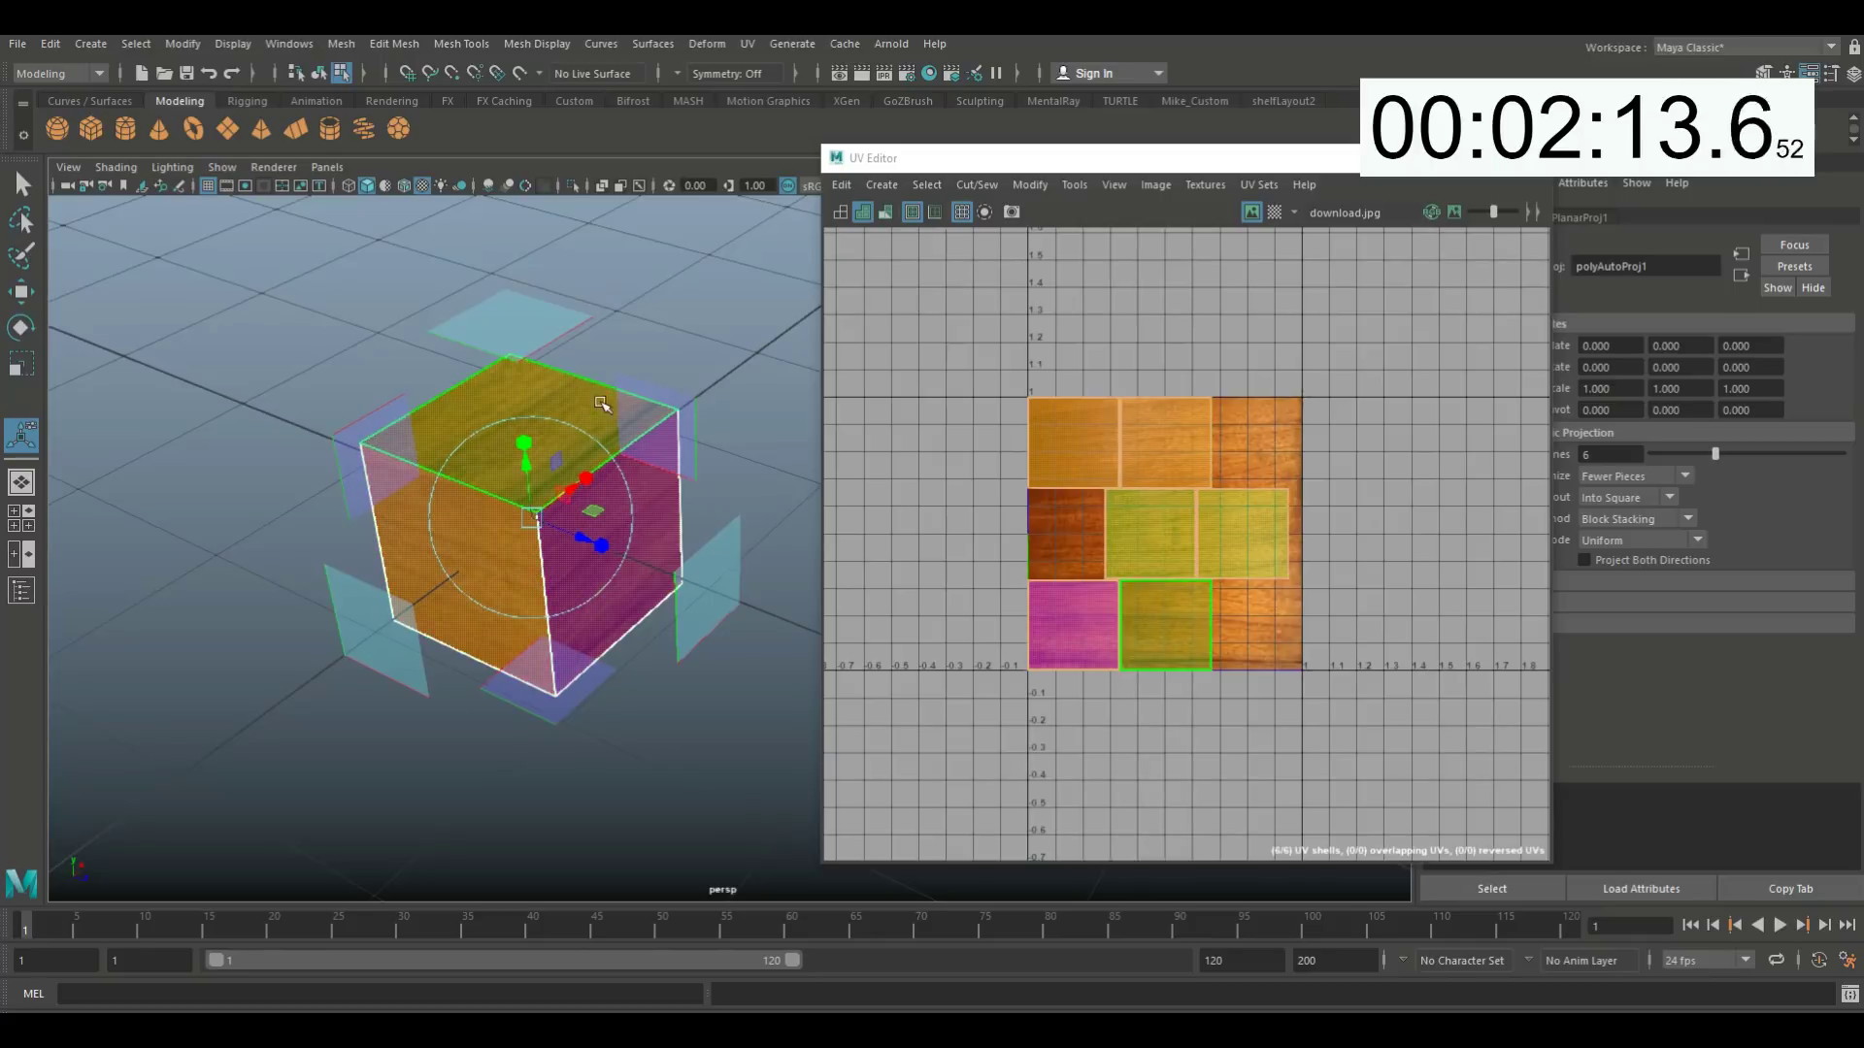
click(991, 565)
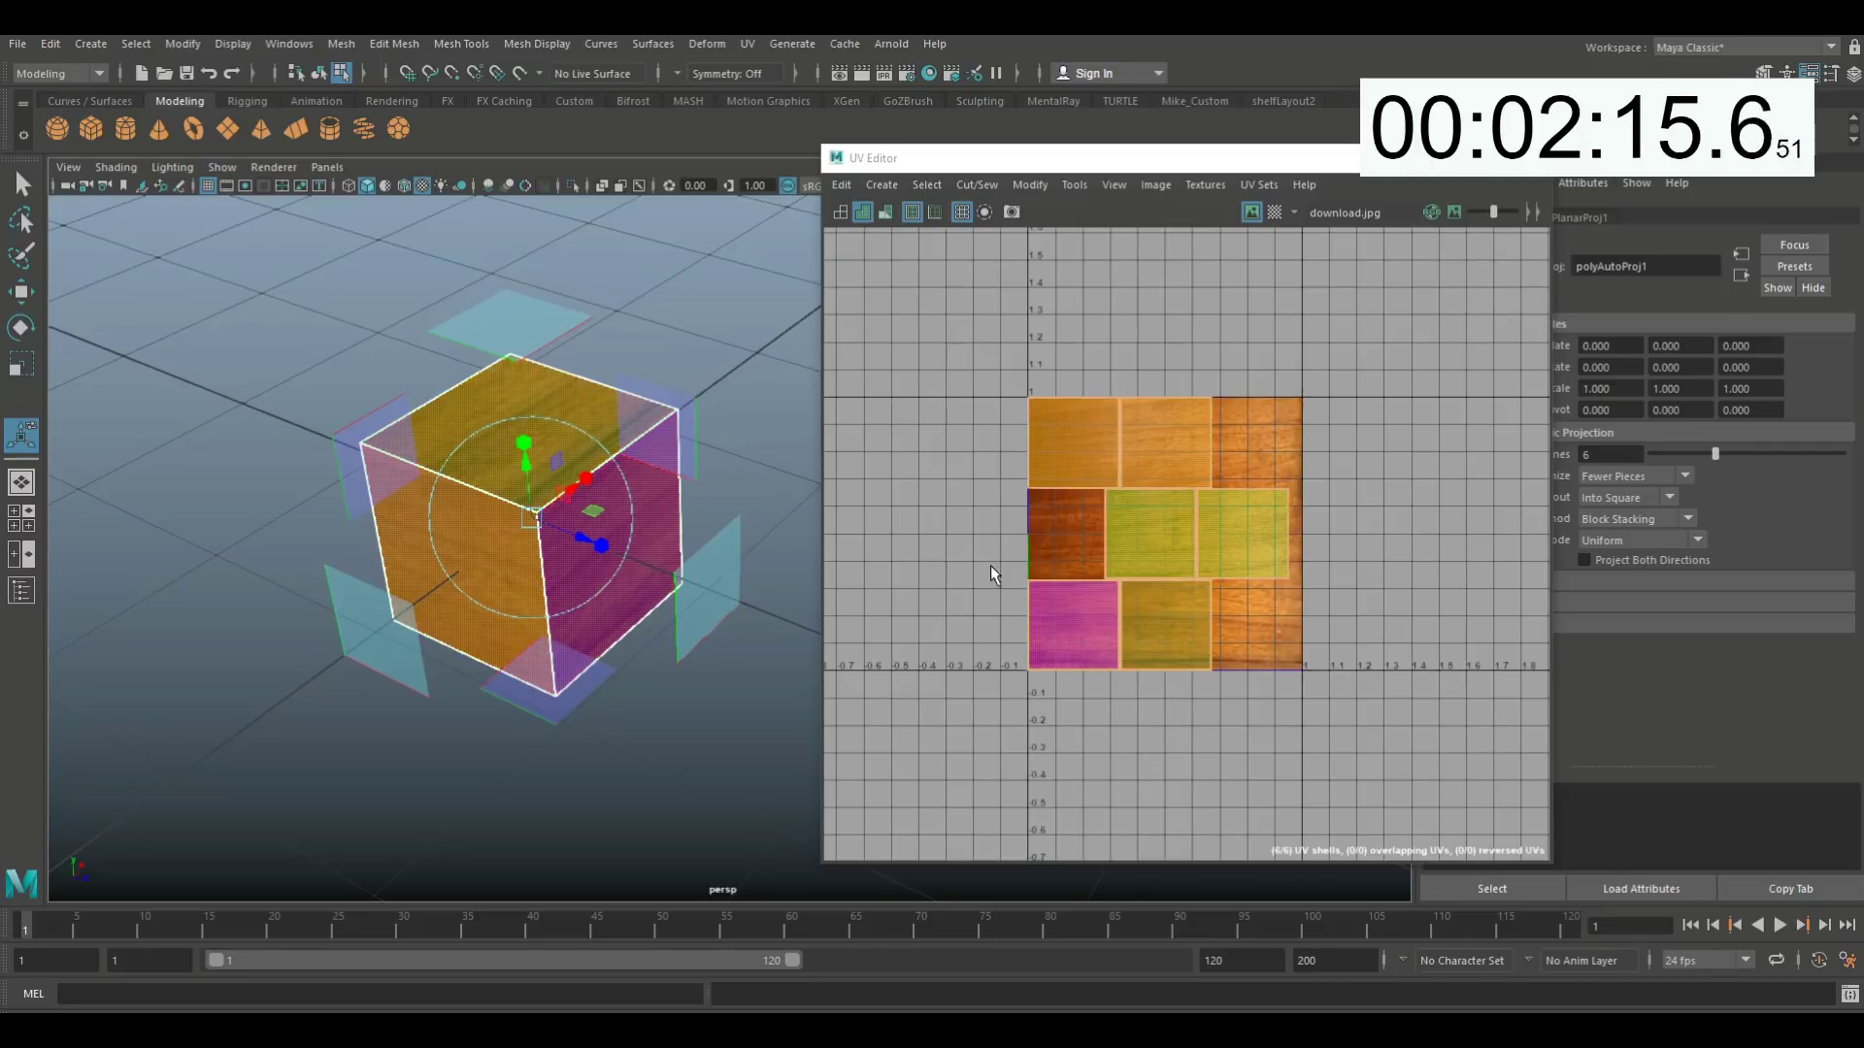
key(q)
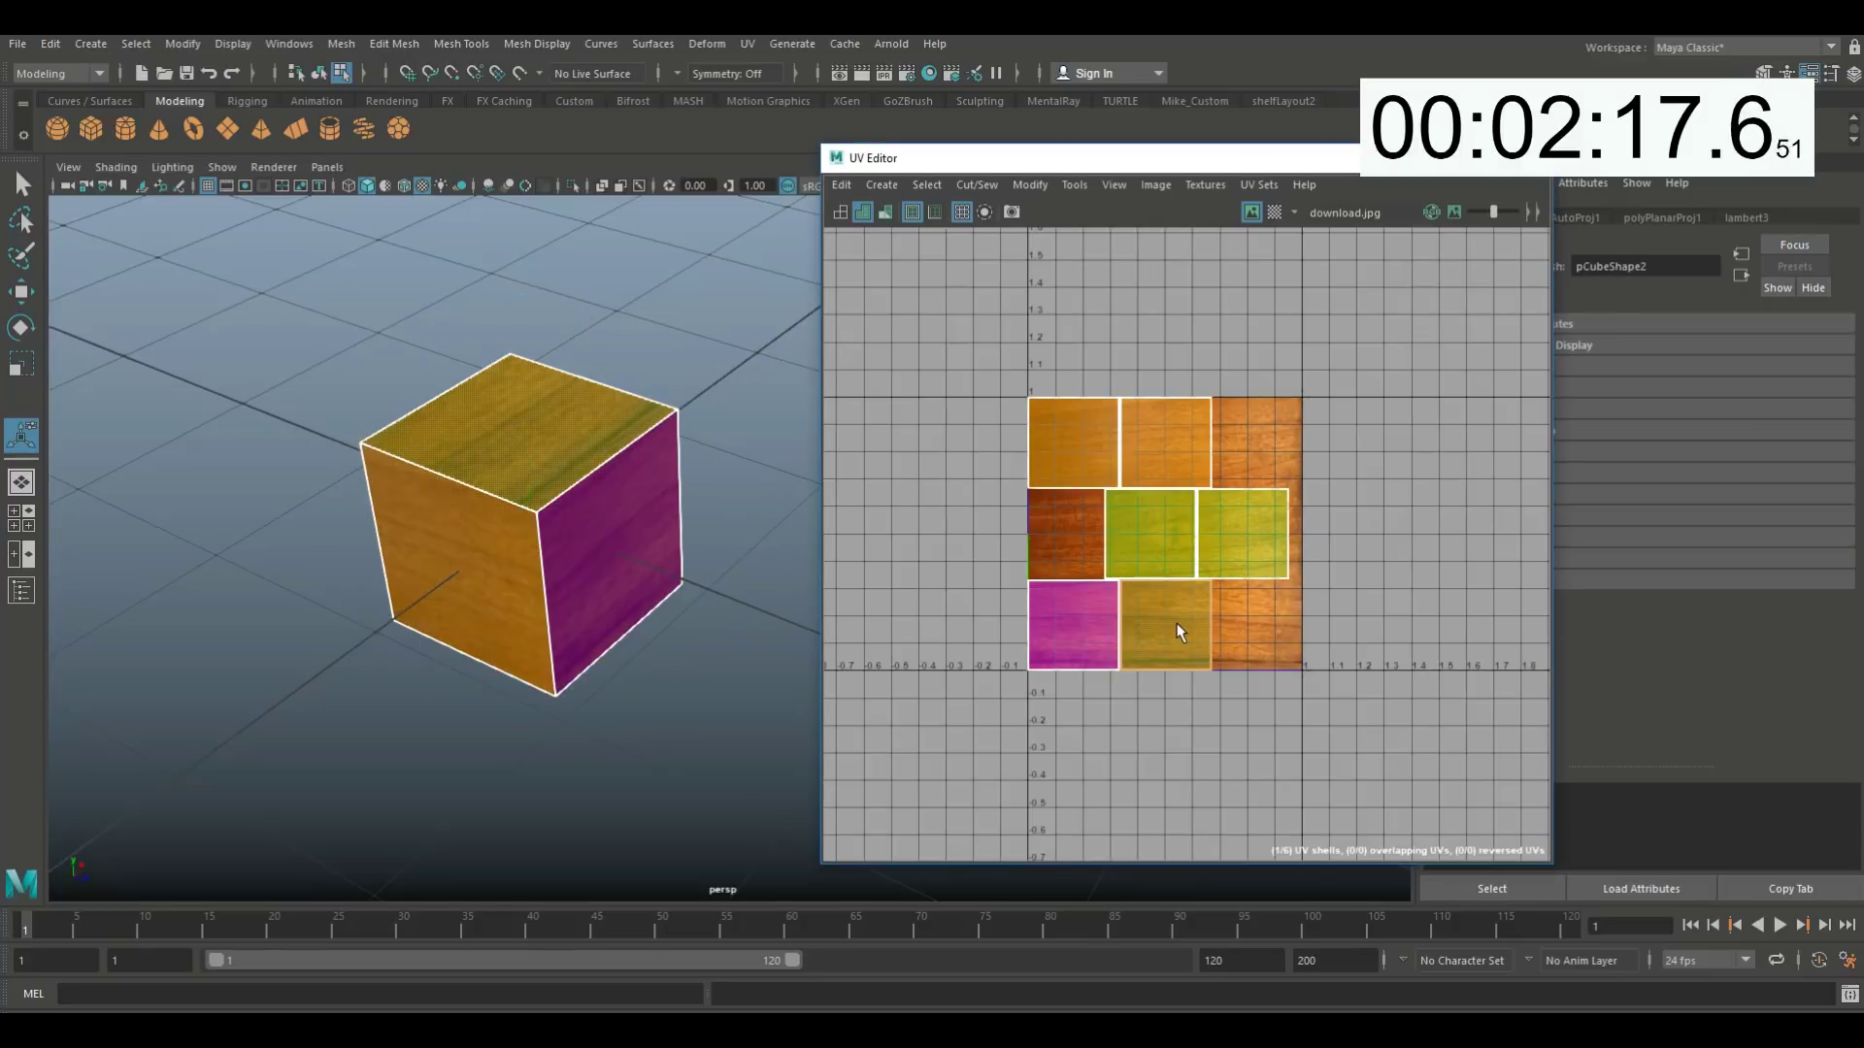
click(1181, 642)
- Move the top-face shell right outside the image and Move and Sew a shell onto its top edge
key(w)
drag(1181, 642, 1412, 520)
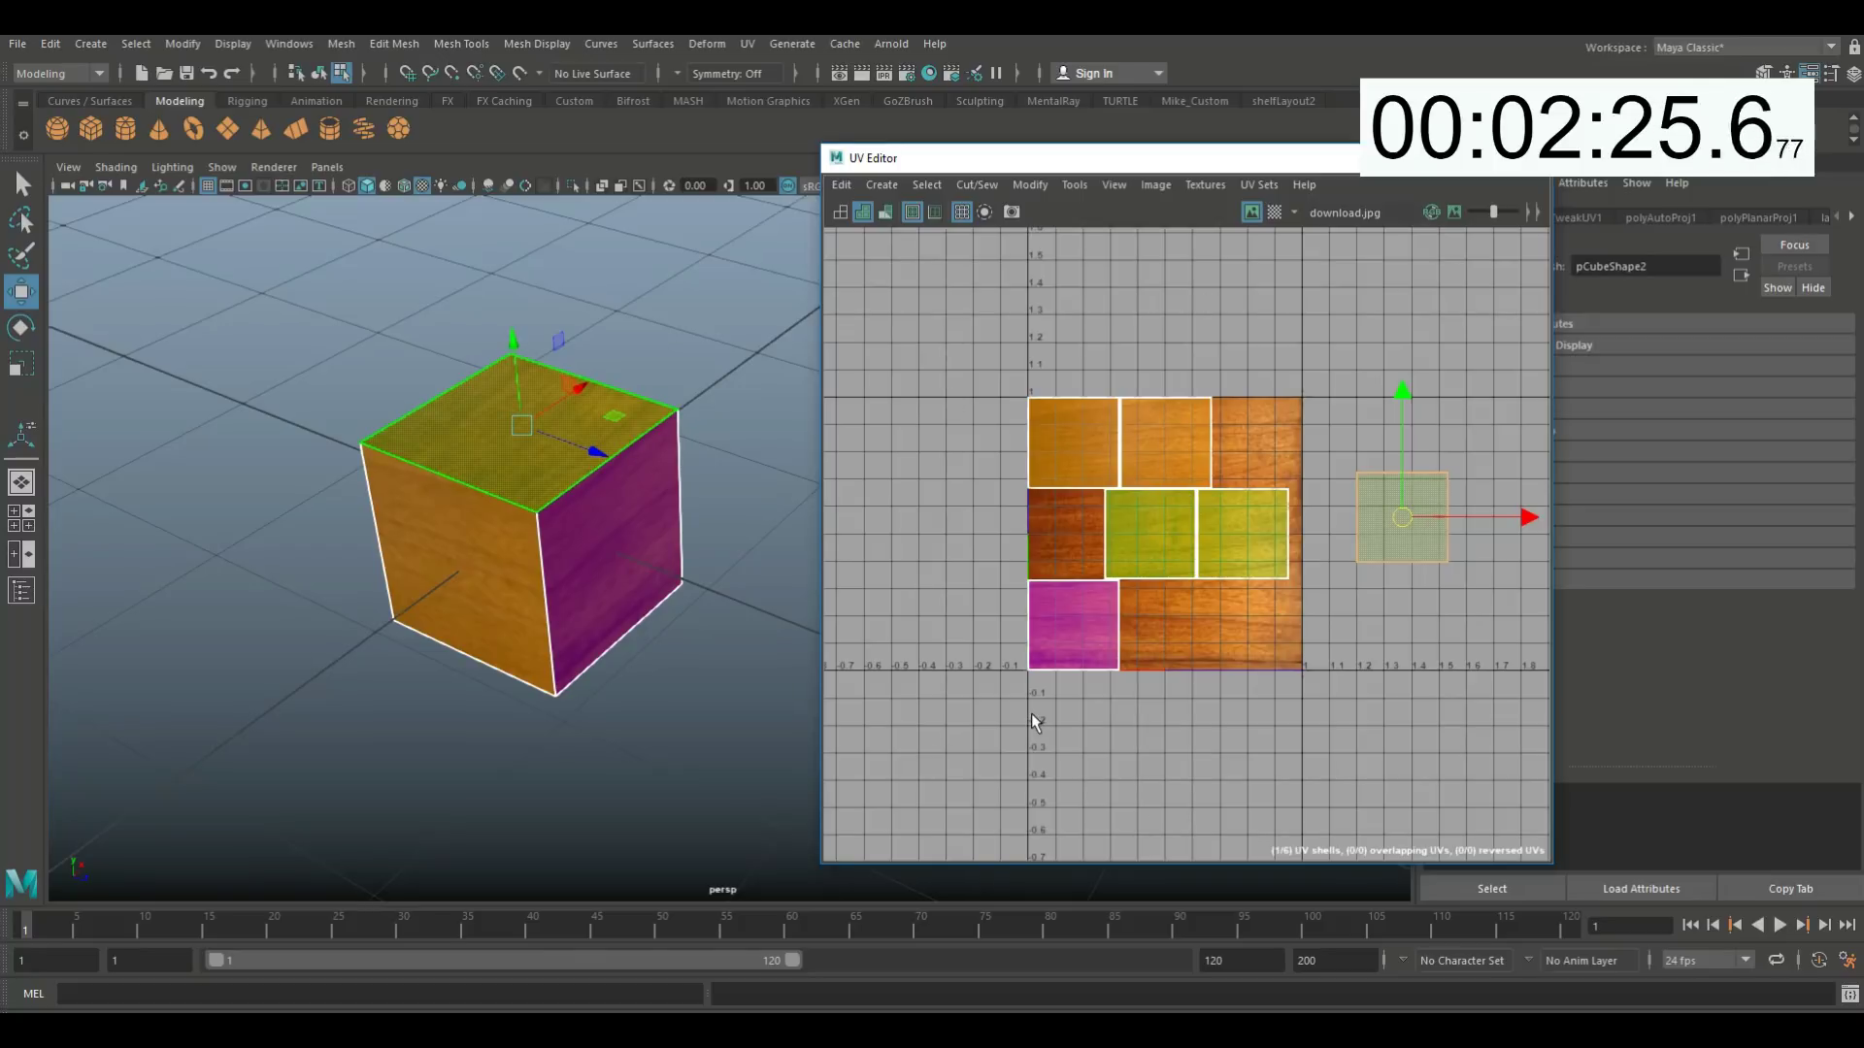
right_click(1391, 475)
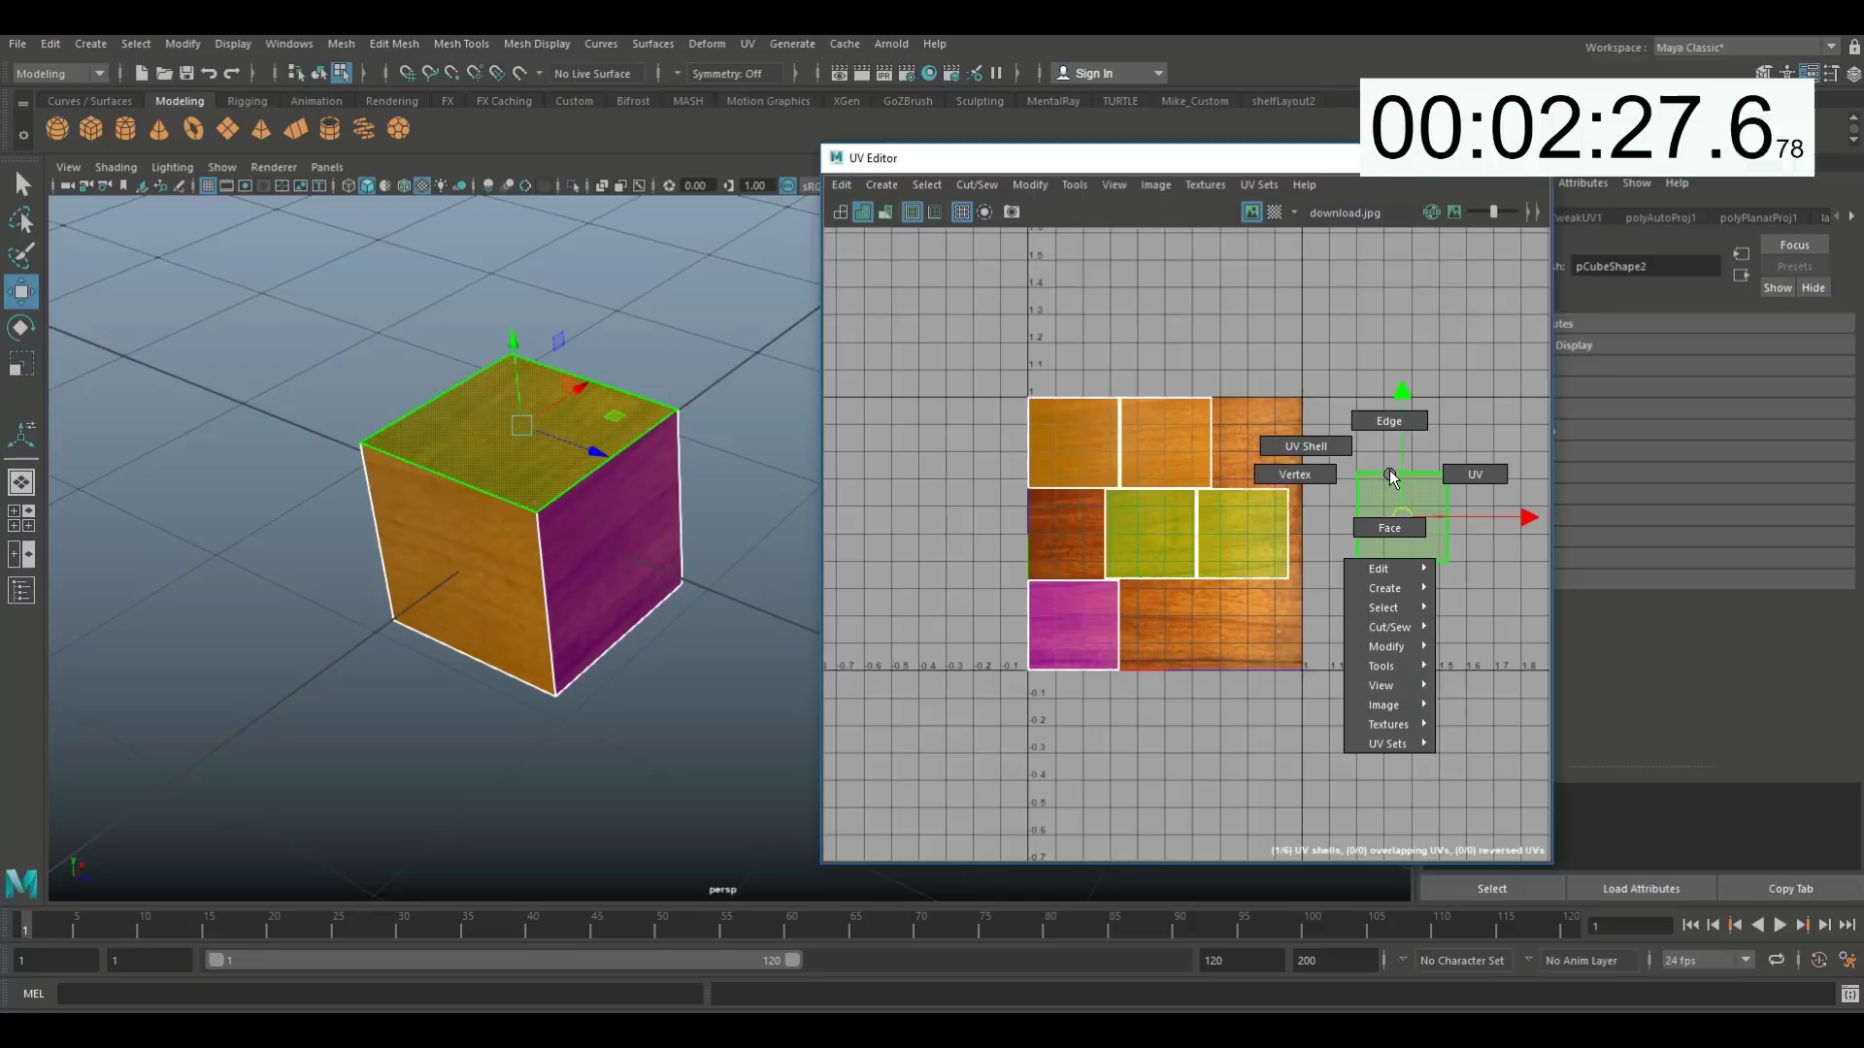
right_drag(1390, 475, 1385, 463)
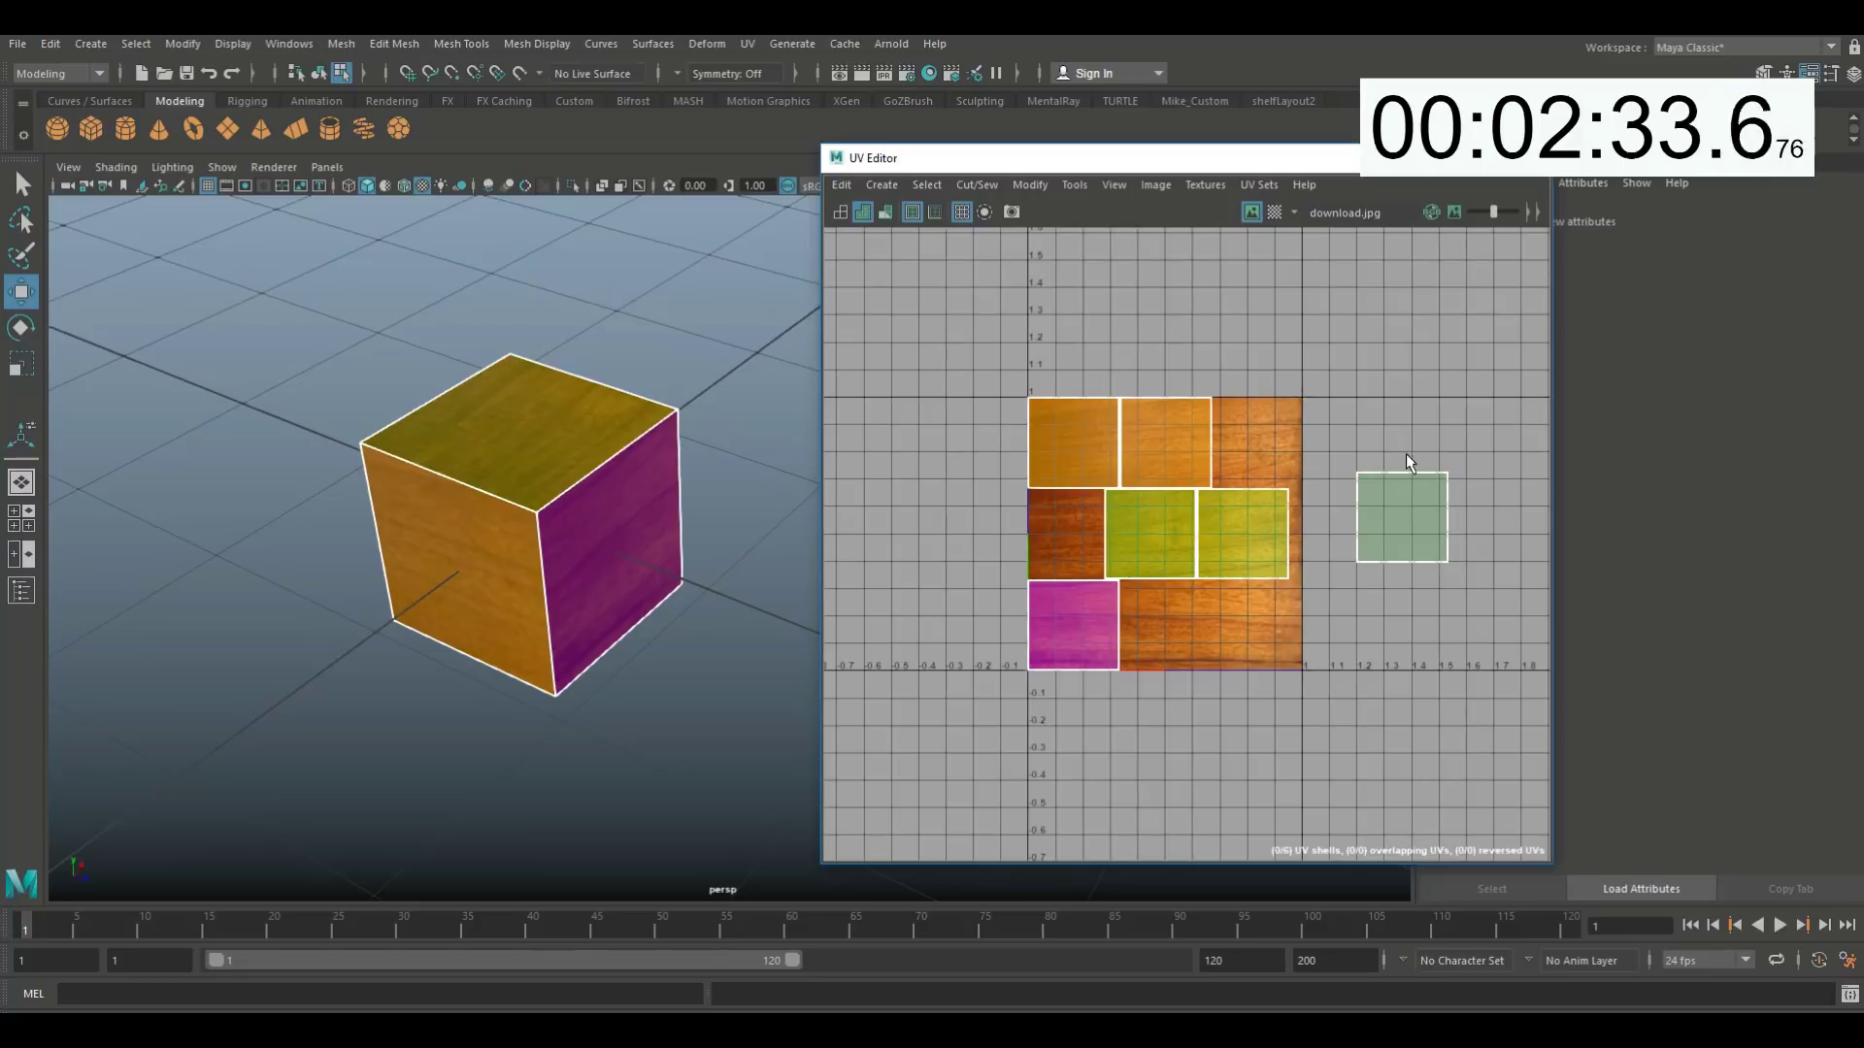
click(1405, 470)
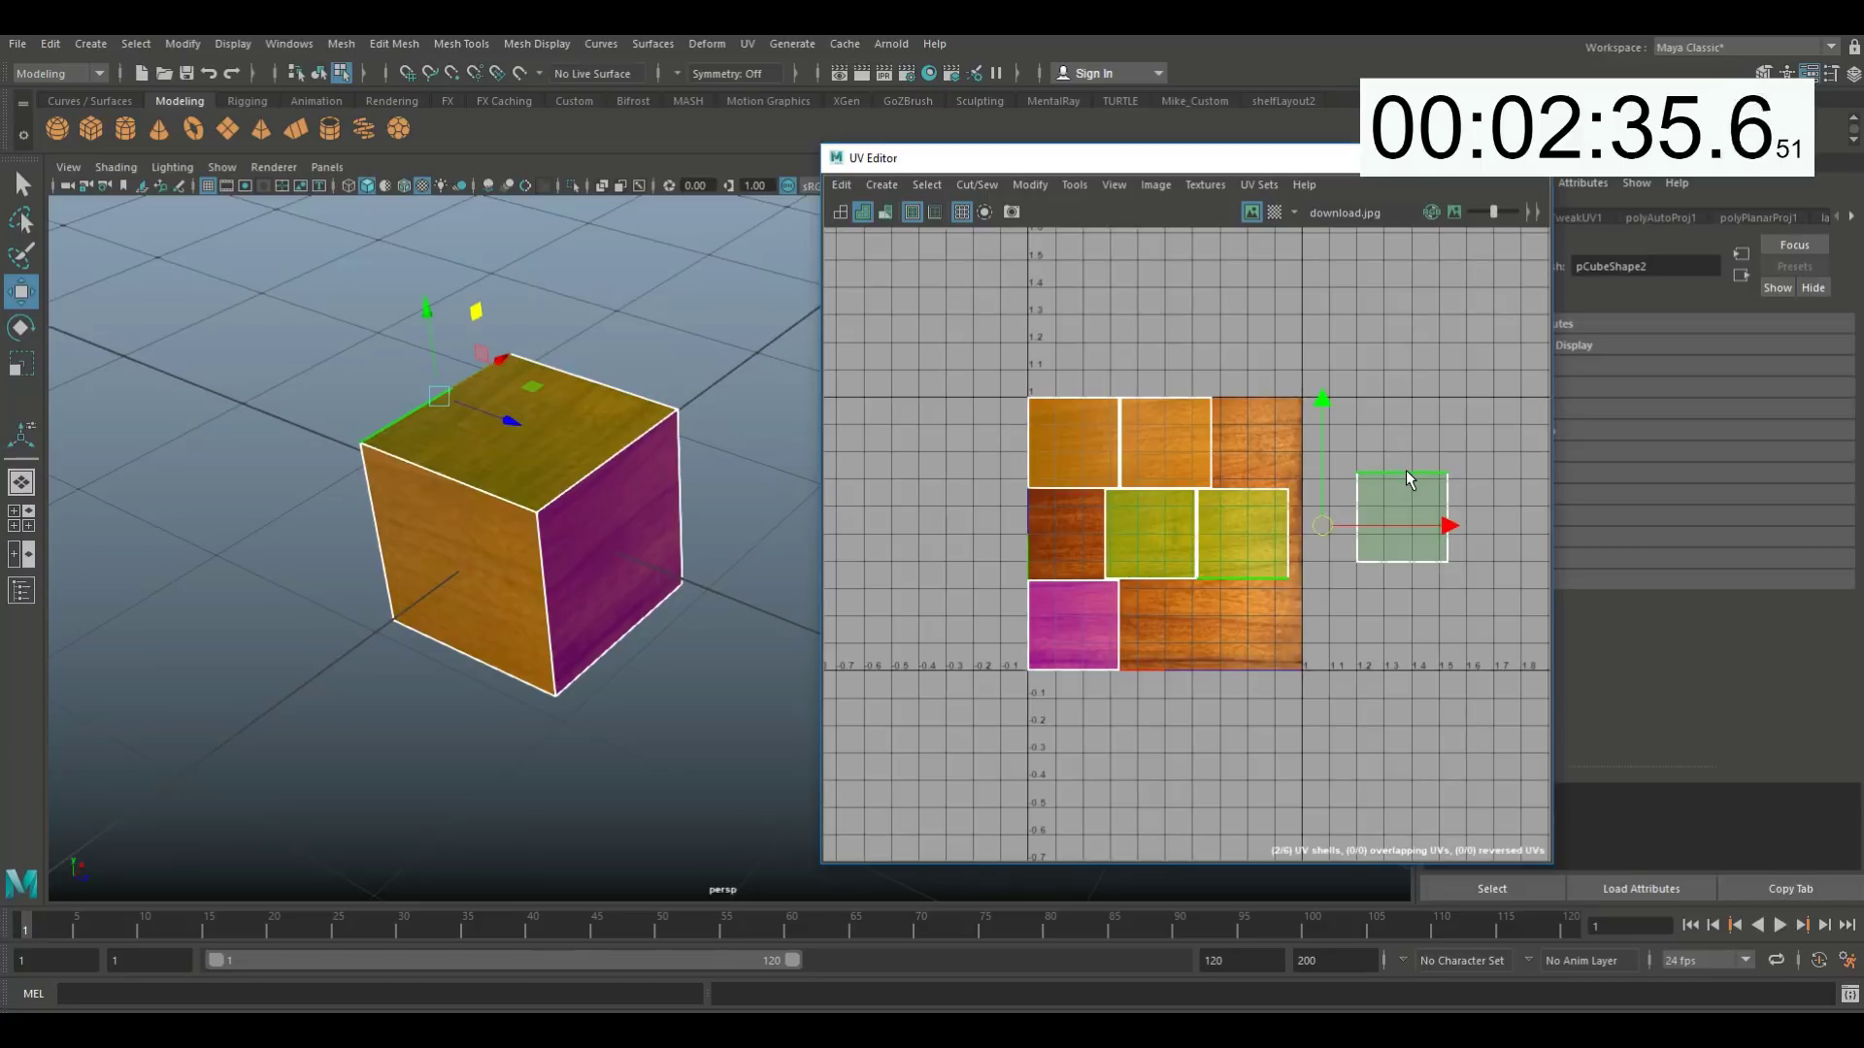
right_drag(1406, 469, 1511, 782)
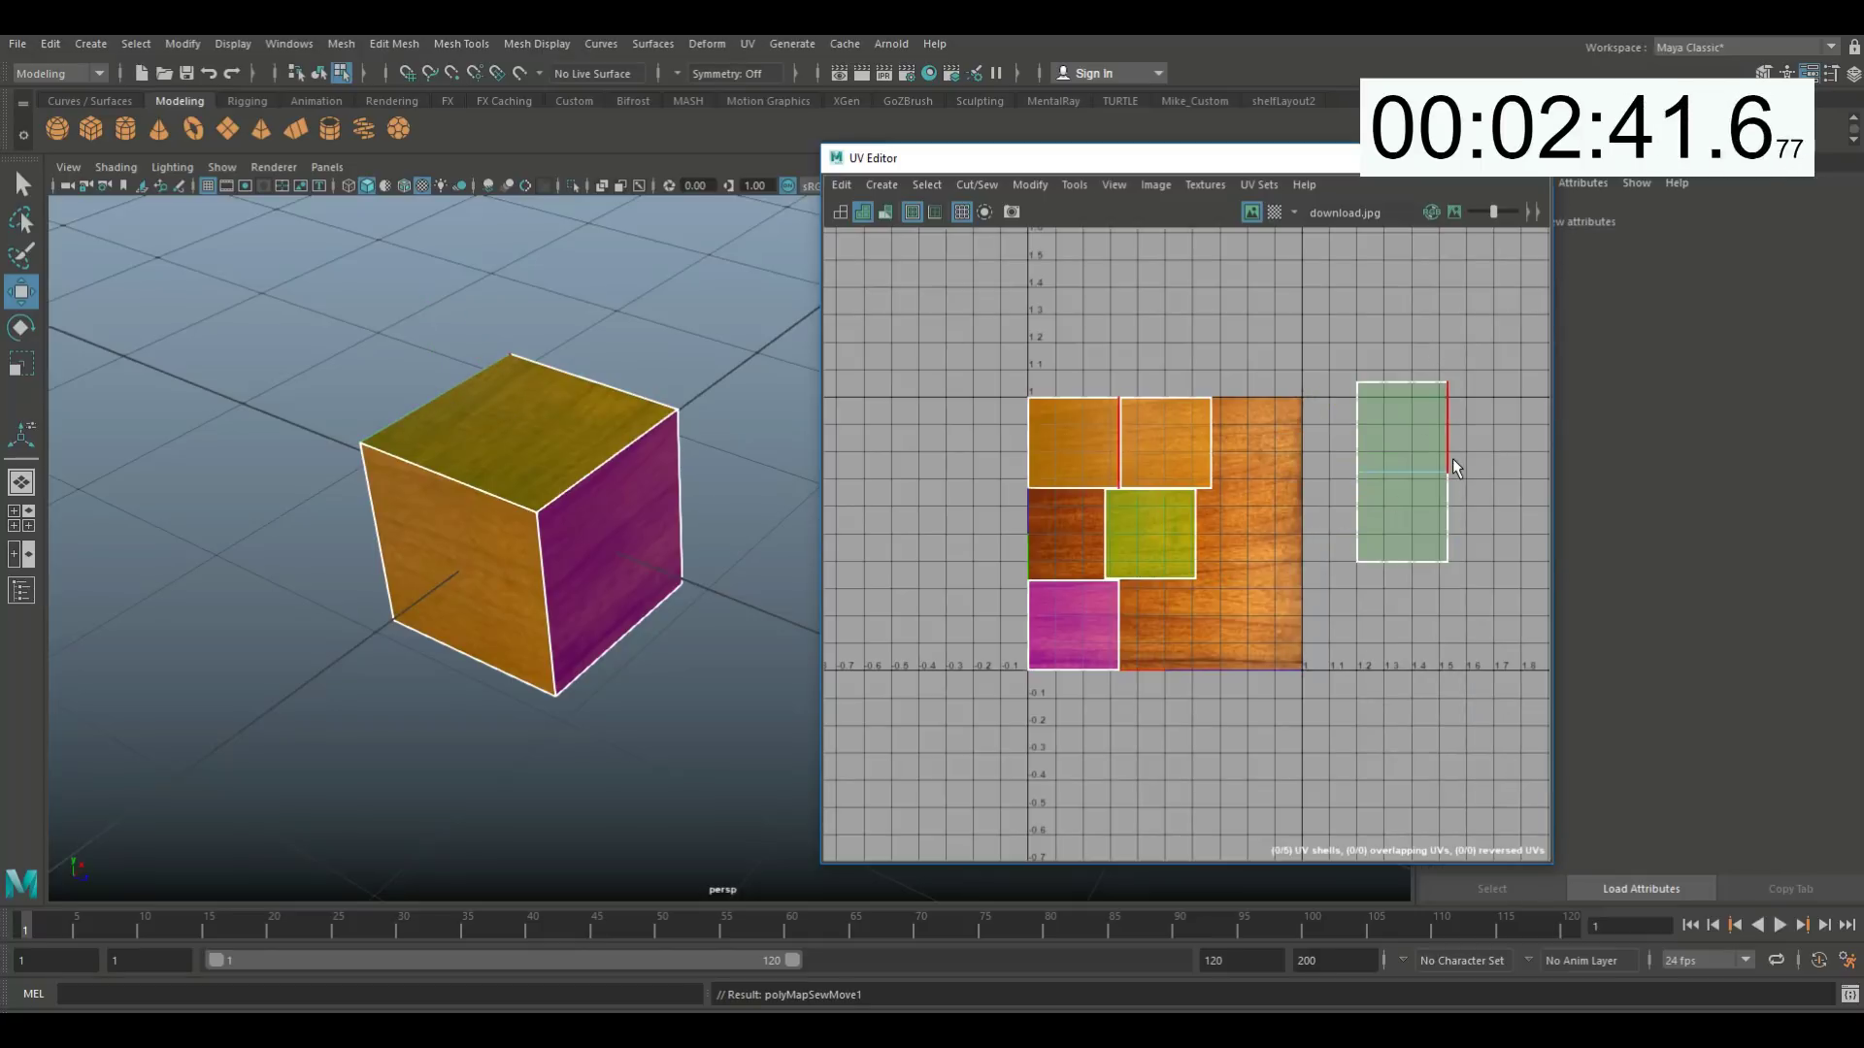
- Move and Sew the remaining shells, including the orange and magenta ones, onto four border edges
click(1357, 514)
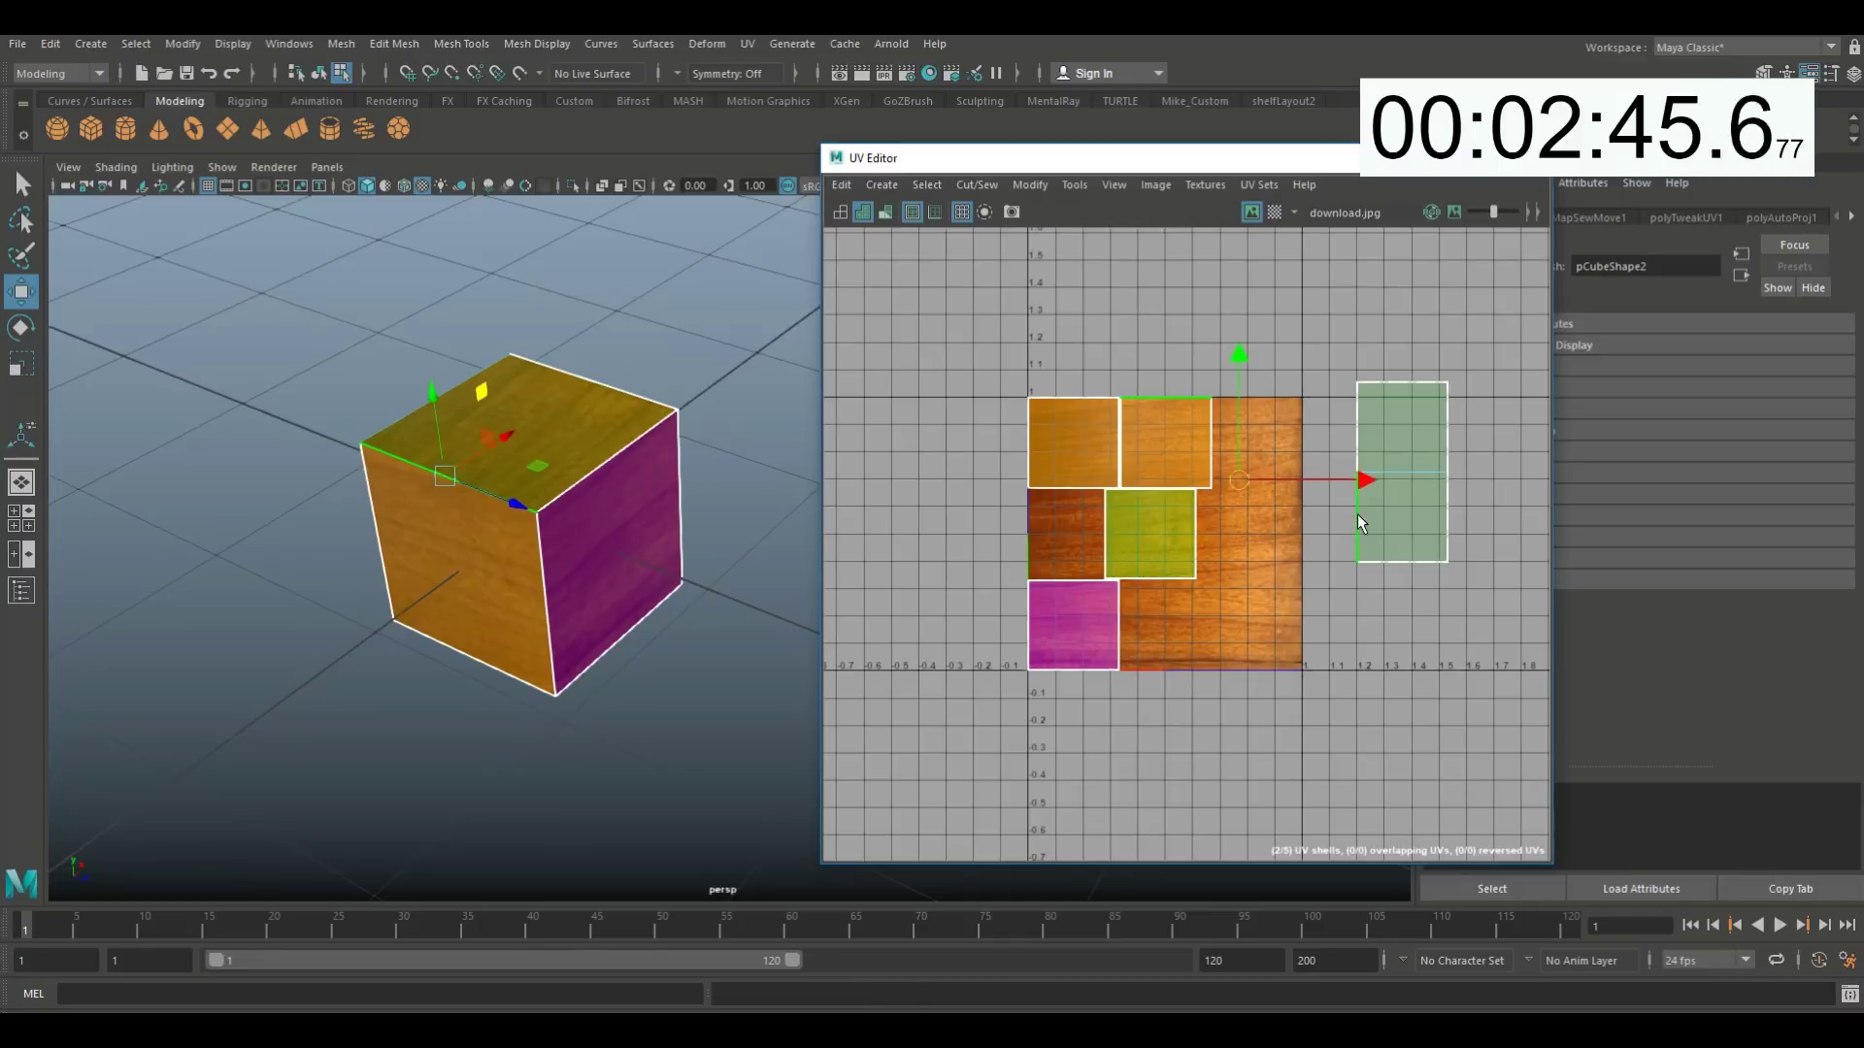
key(ctrl+shift+m)
click(1449, 522)
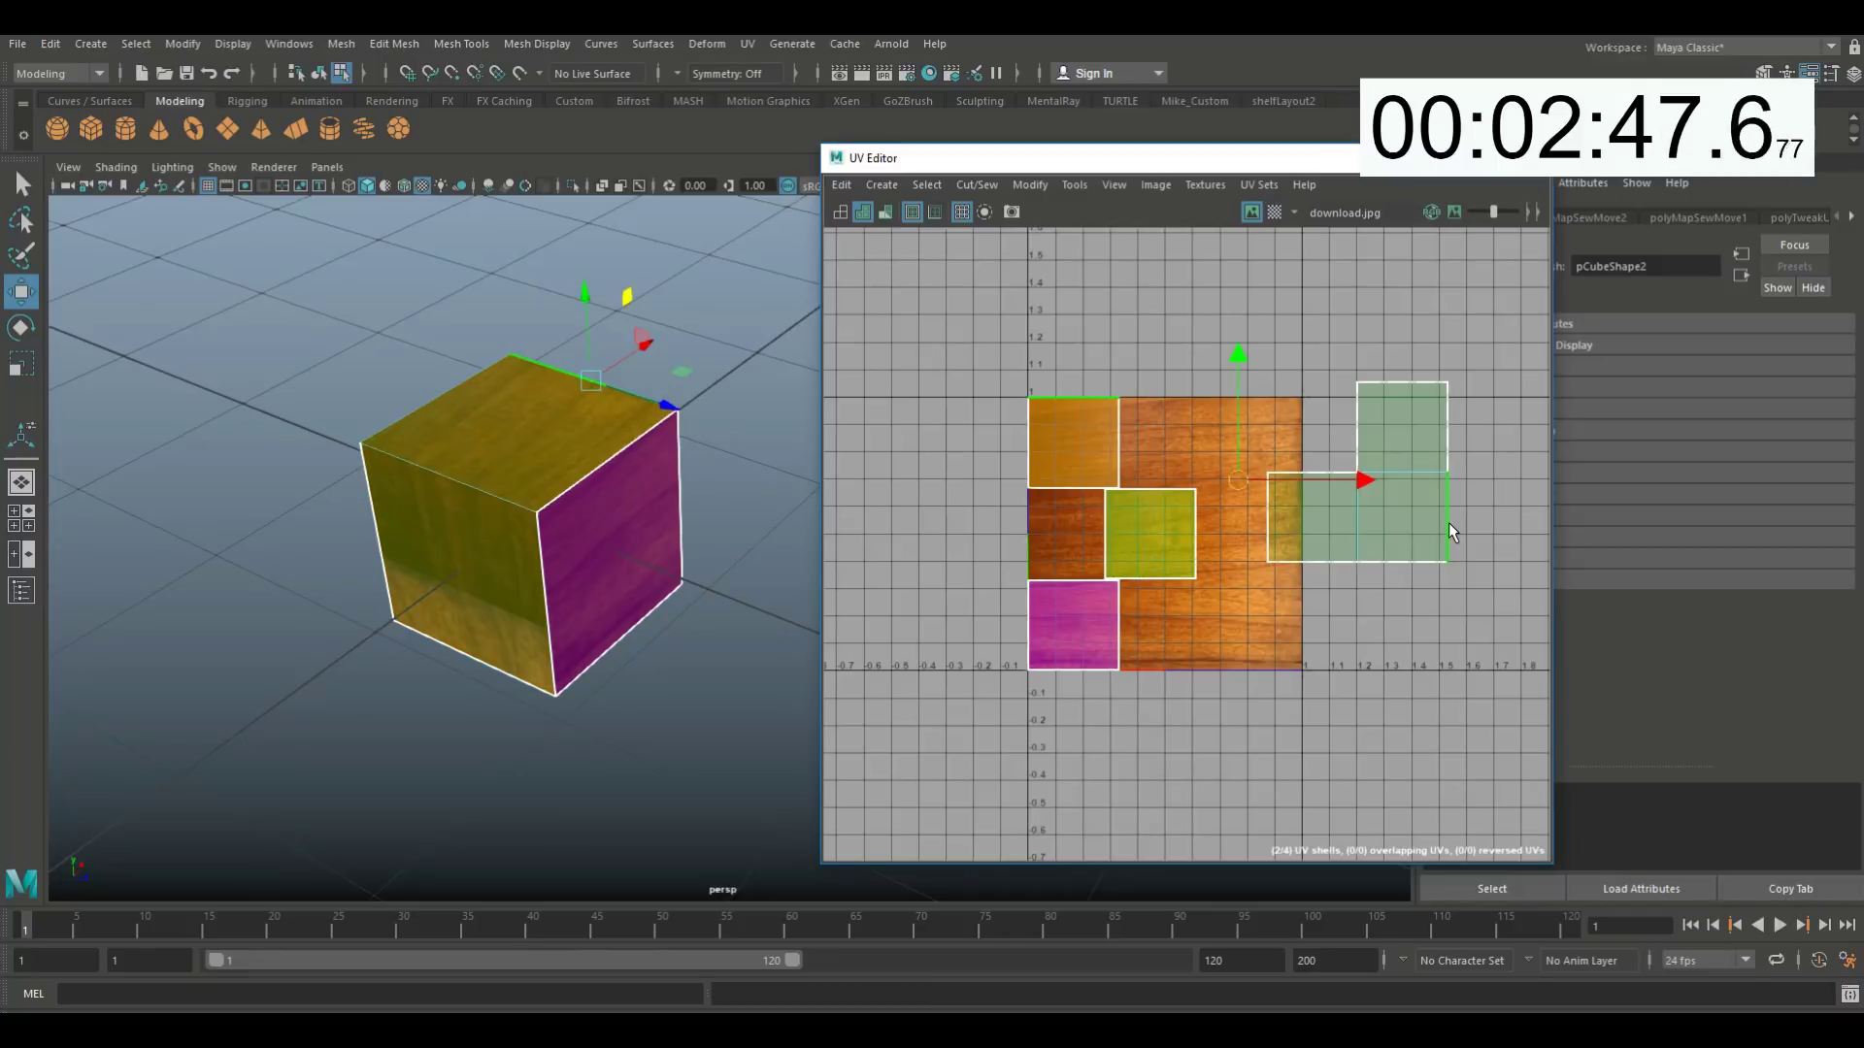
key(ctrl+shift+m)
click(1398, 563)
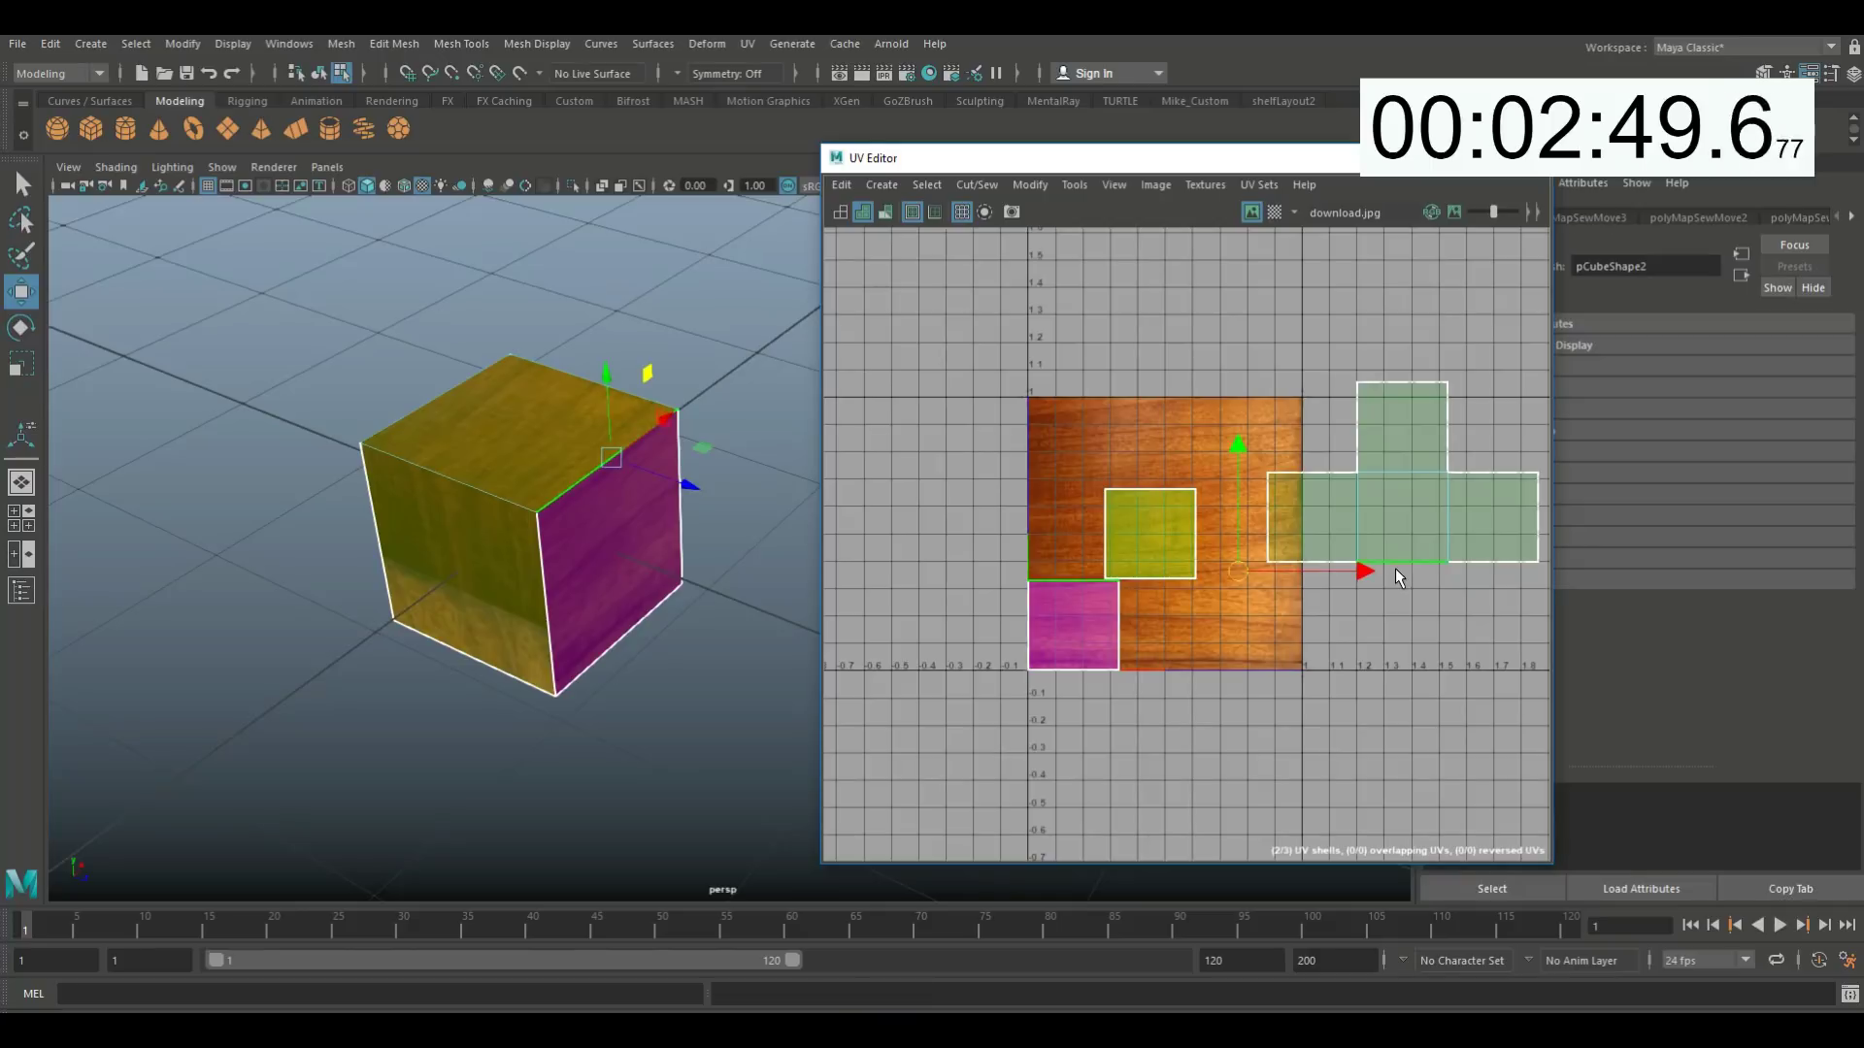
key(ctrl+shift+m)
click(1406, 650)
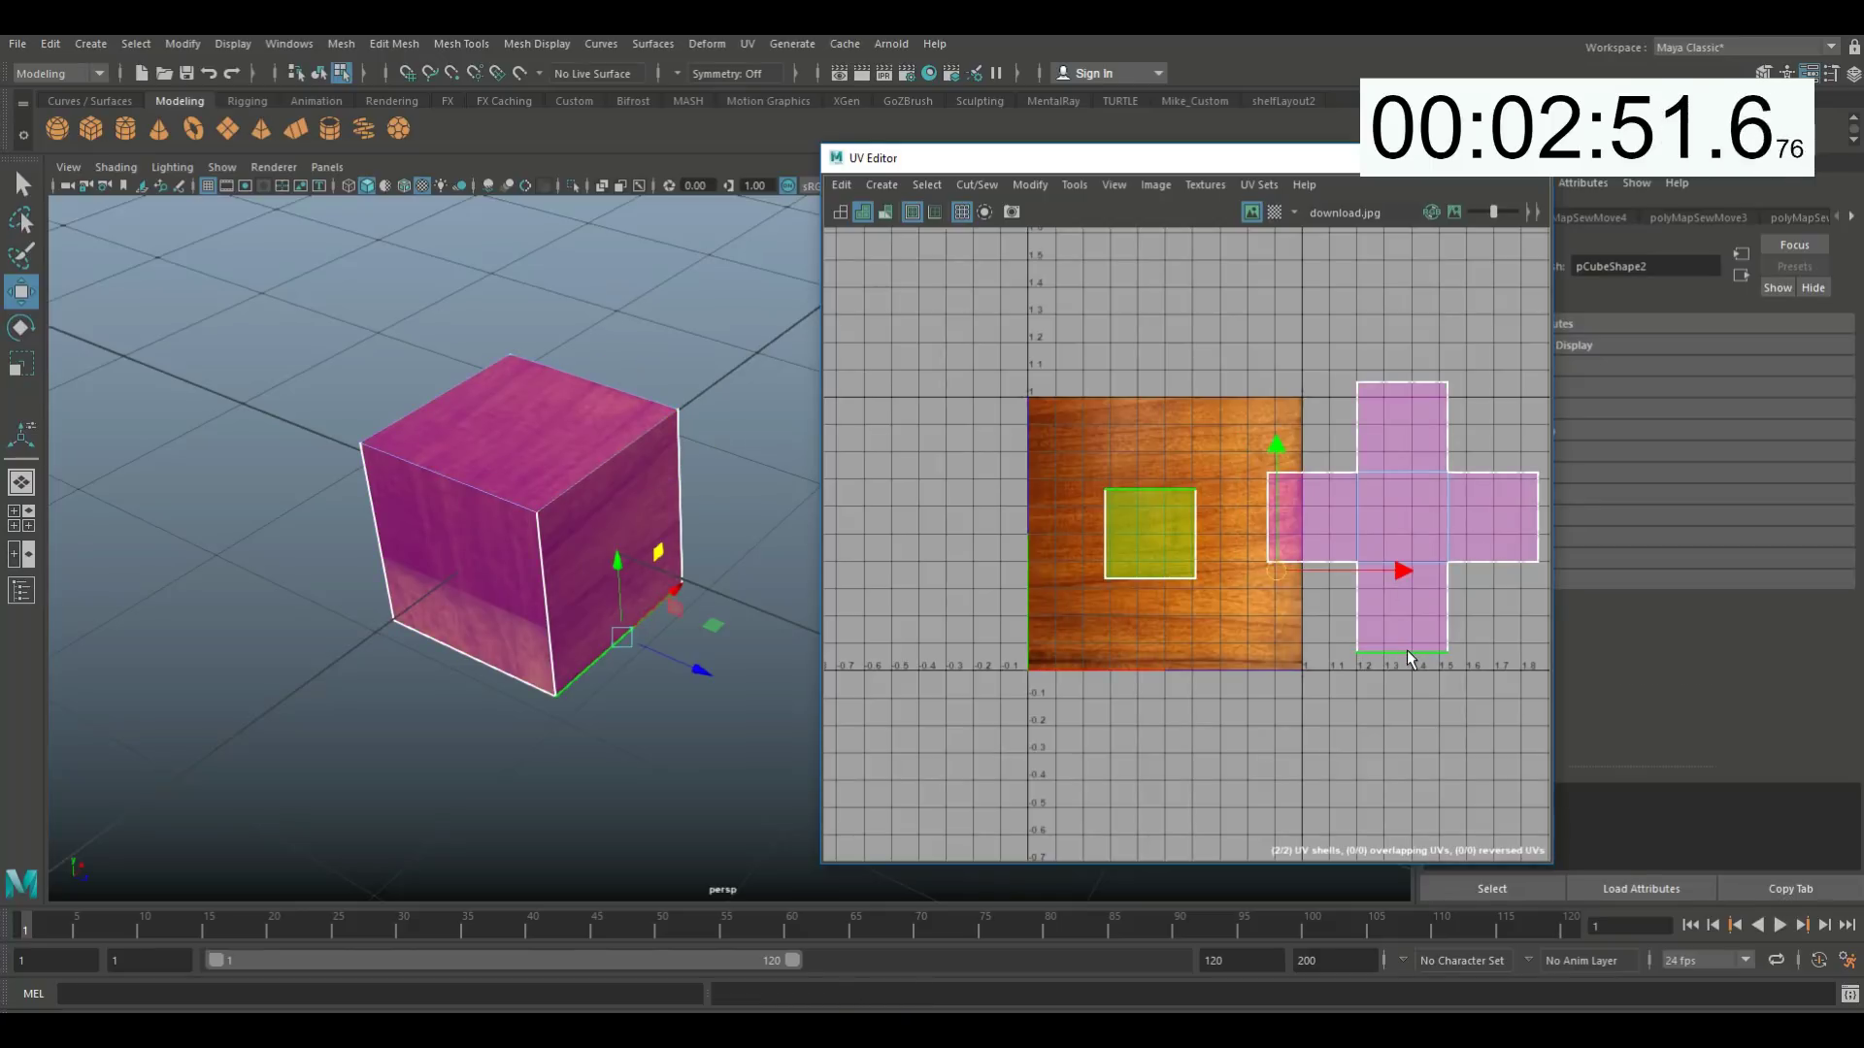
key(ctrl+shift+m)
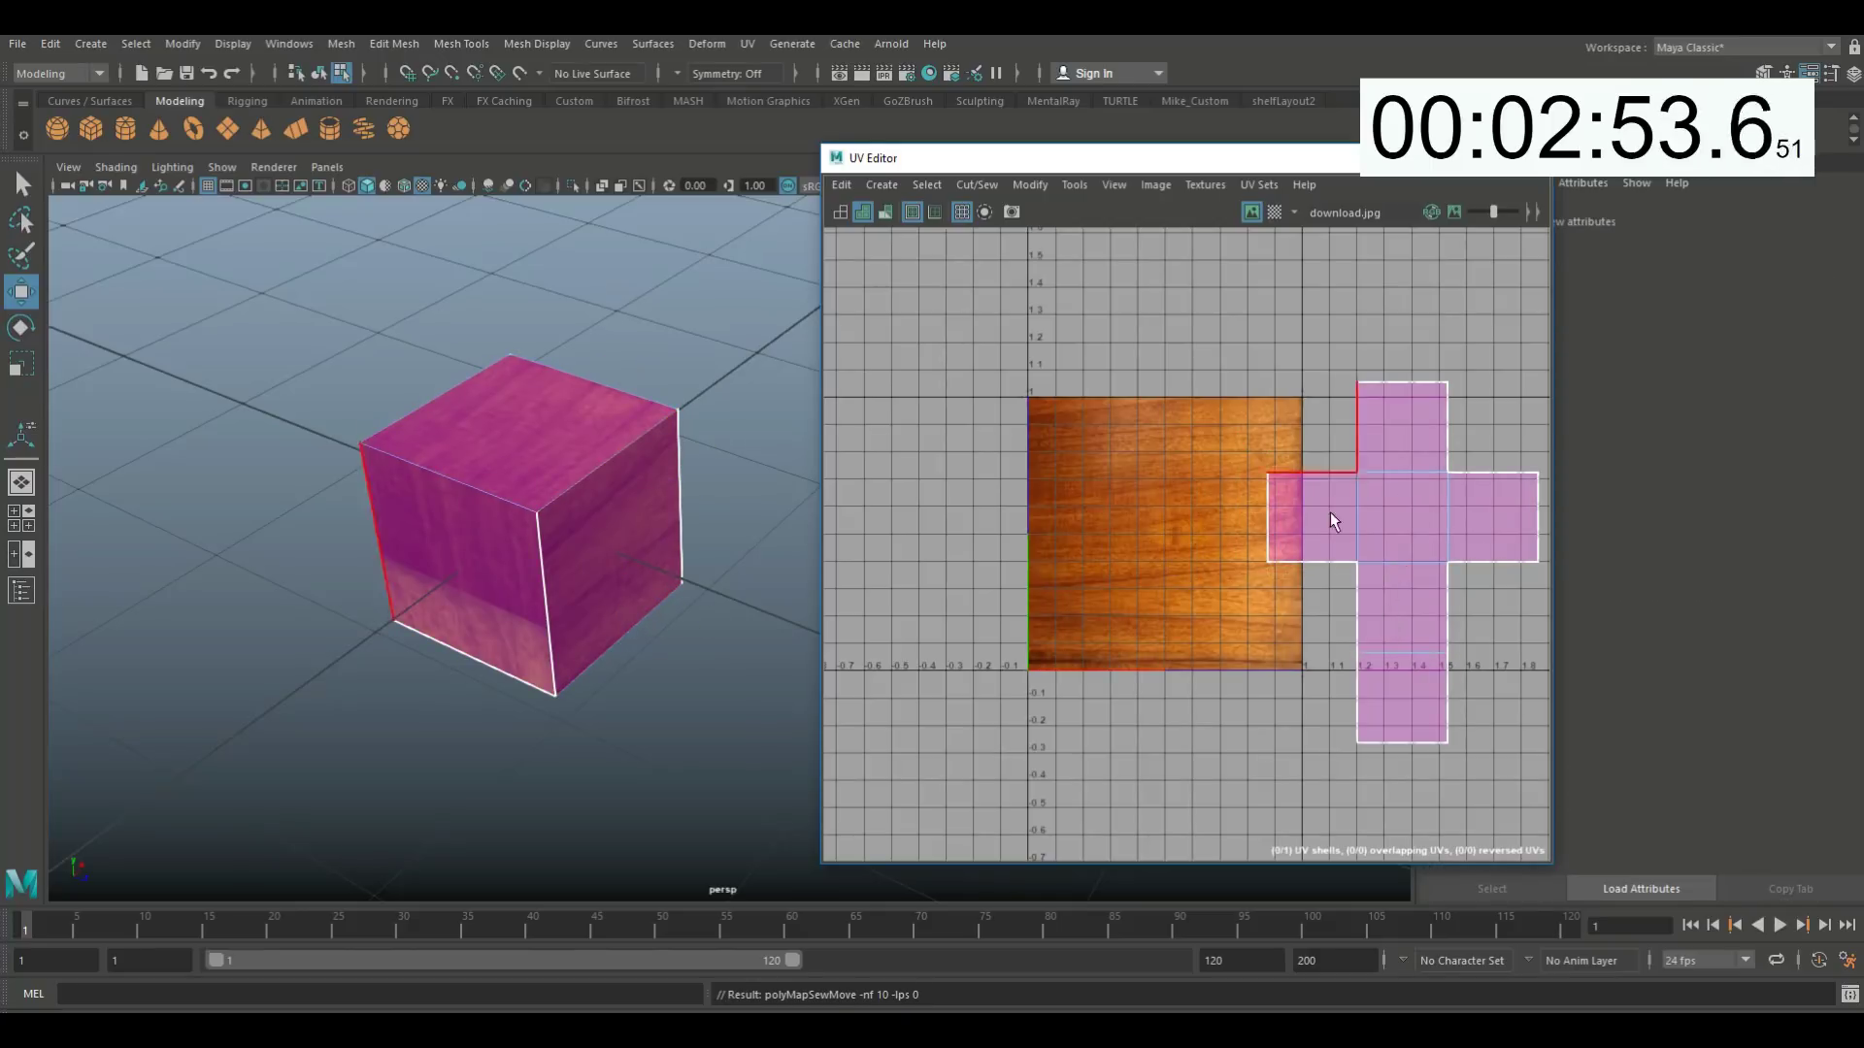
- Switch to UV Shell selection and select the cross-shaped shell
right_click(1418, 501)
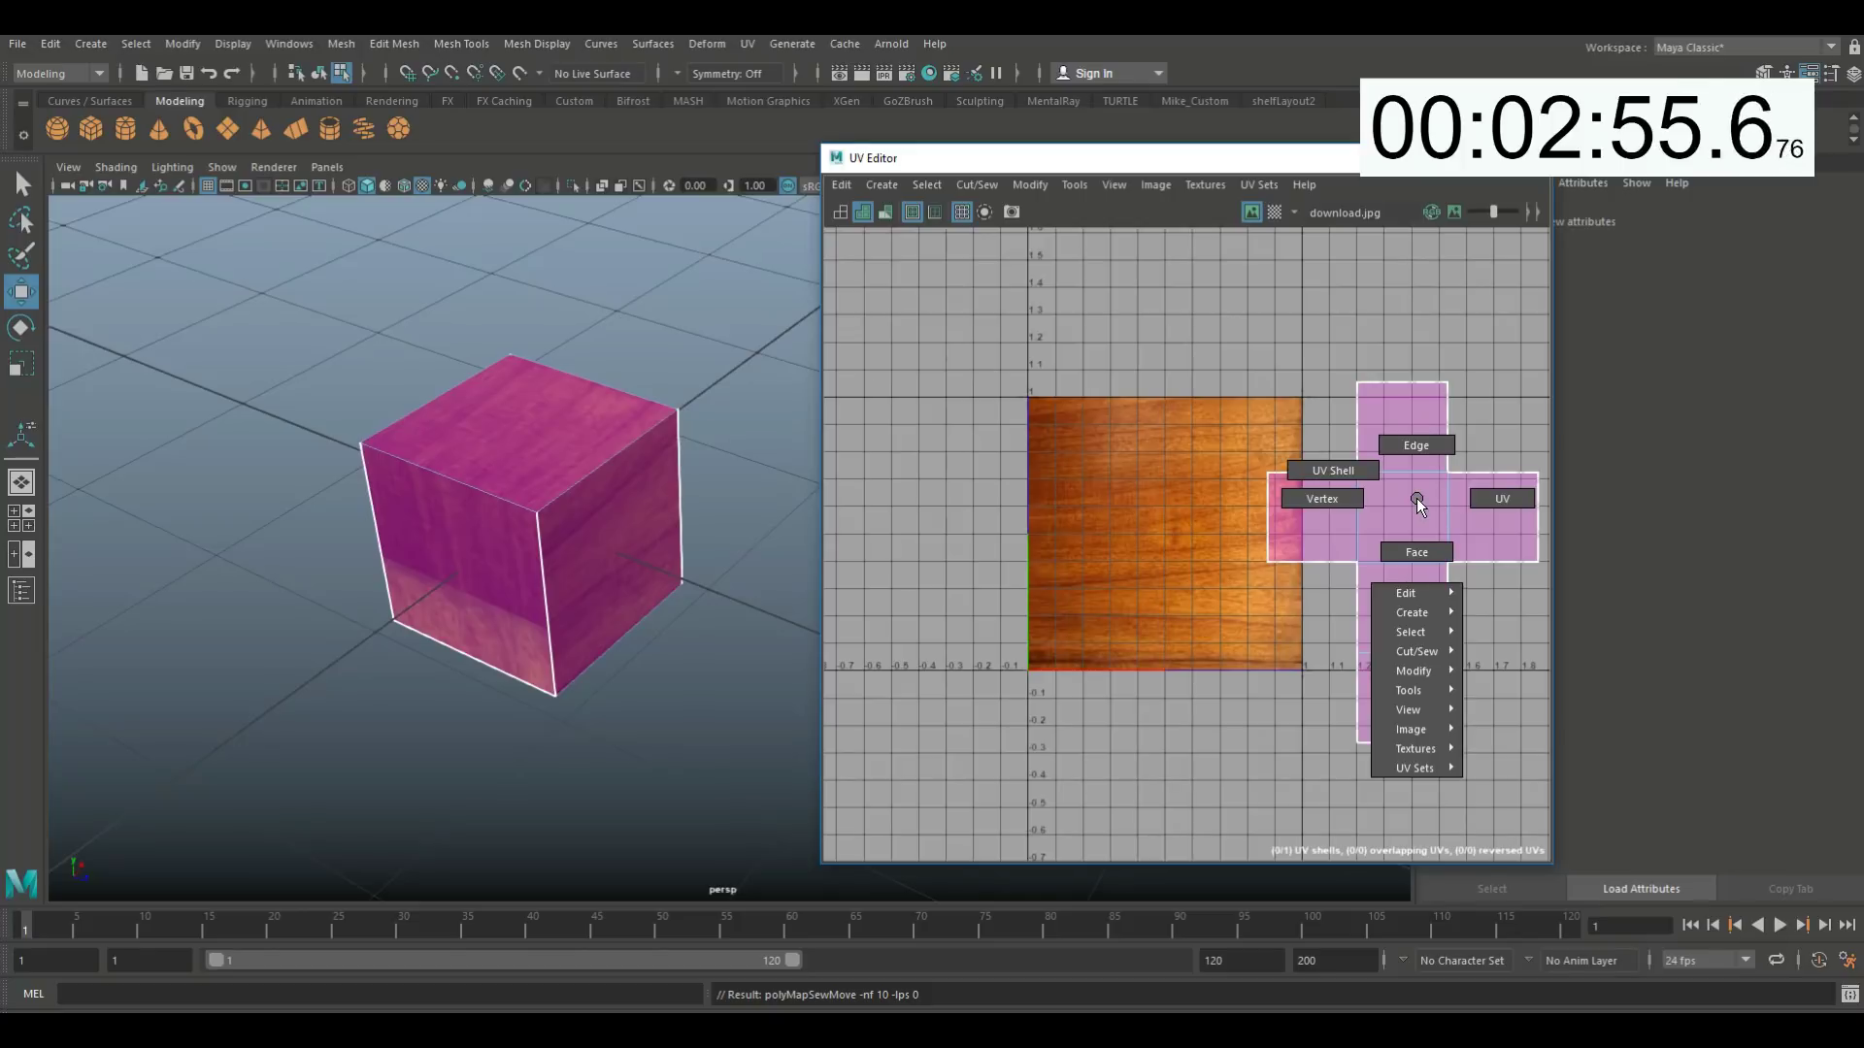
right_drag(1417, 498, 1340, 473)
click(1419, 518)
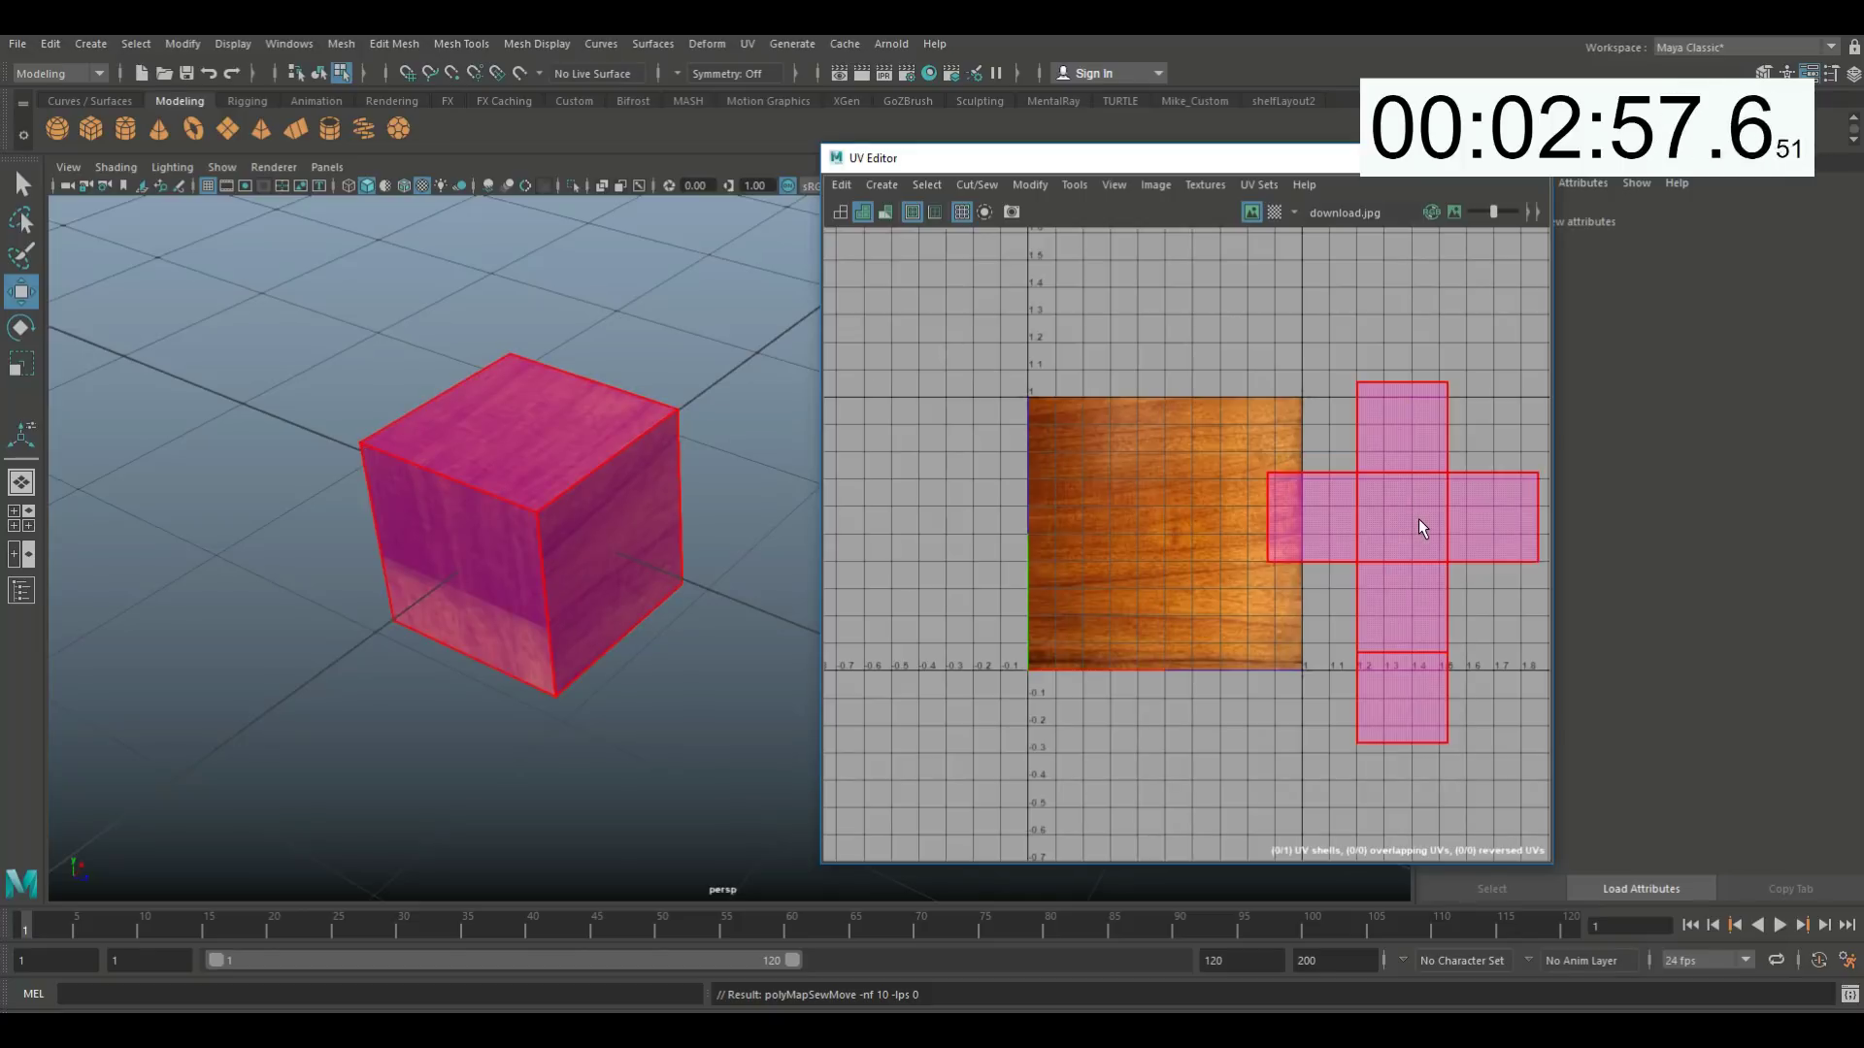
- Move the cross shell onto the 0–1 square over the wood image and scale it to fit
drag(1412, 543, 1235, 579)
key(r)
right_drag(1221, 501, 1338, 695)
- Apply Modify > Layout to fill the image square, deselect the UVs, and close the UV Editor
click(1338, 695)
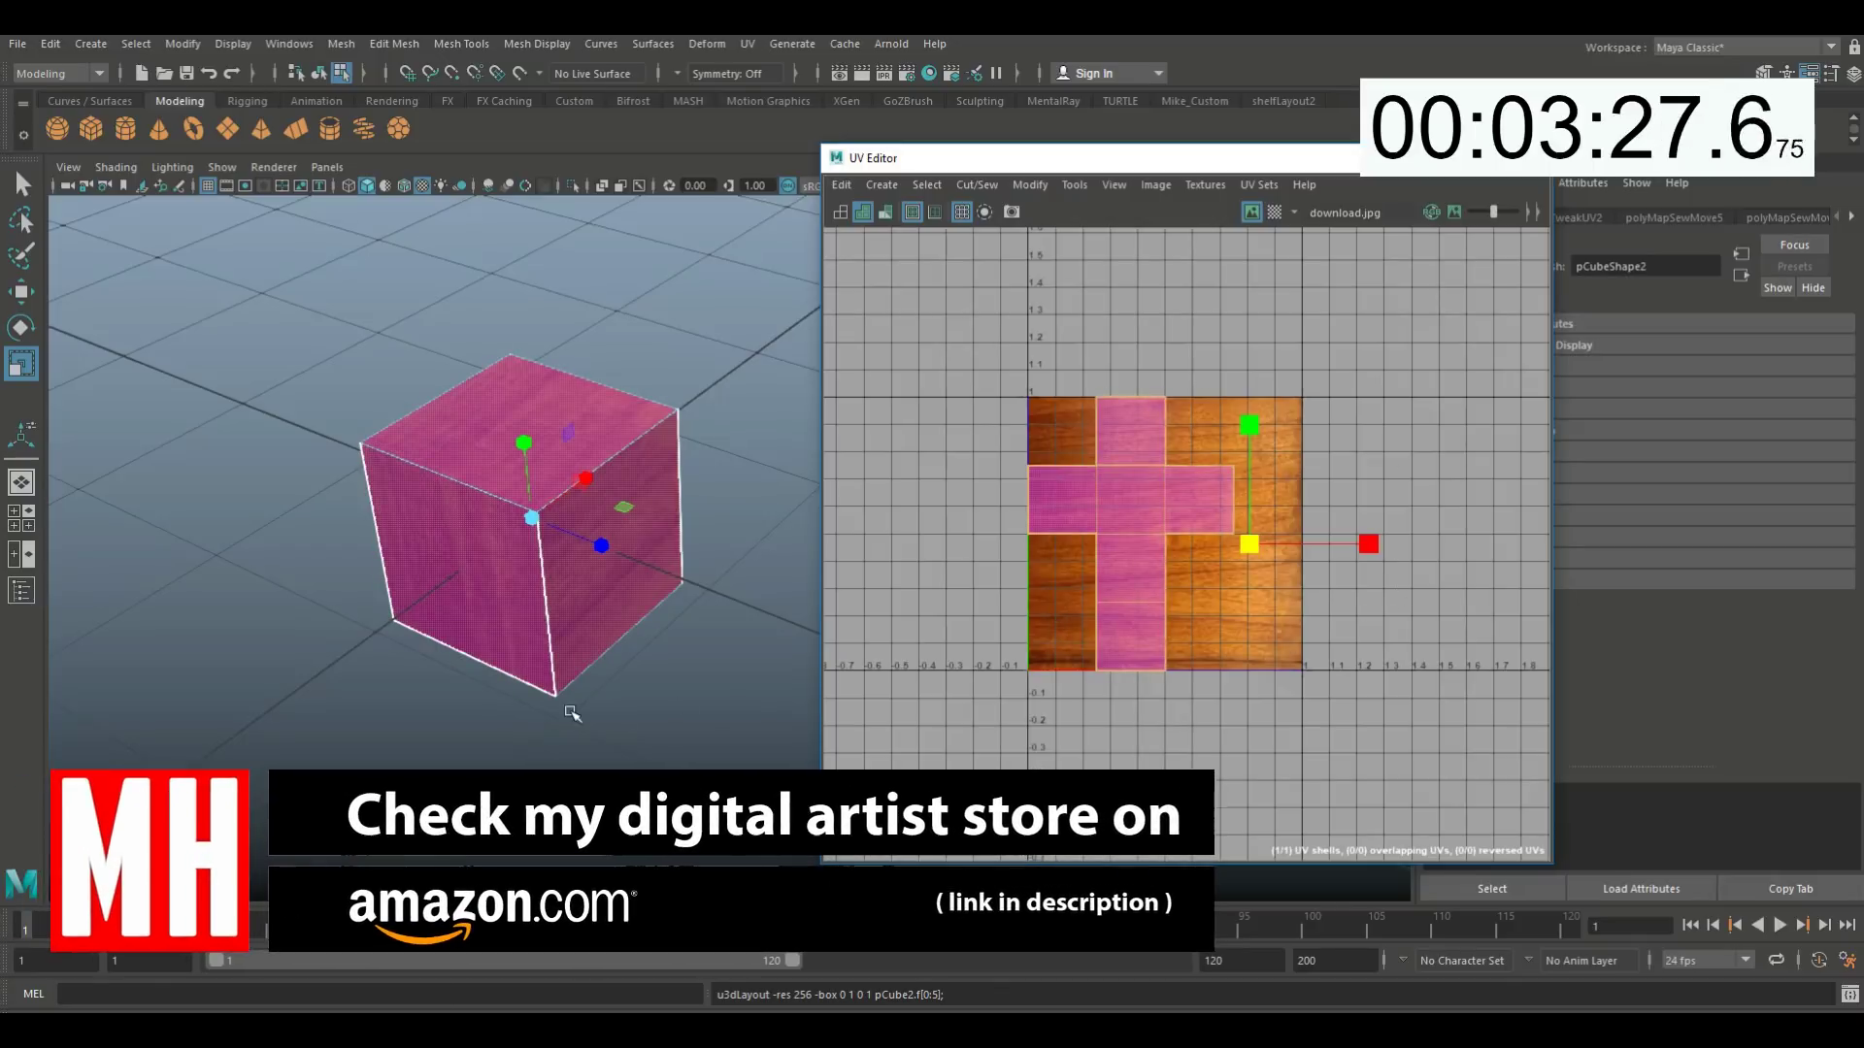
click(495, 753)
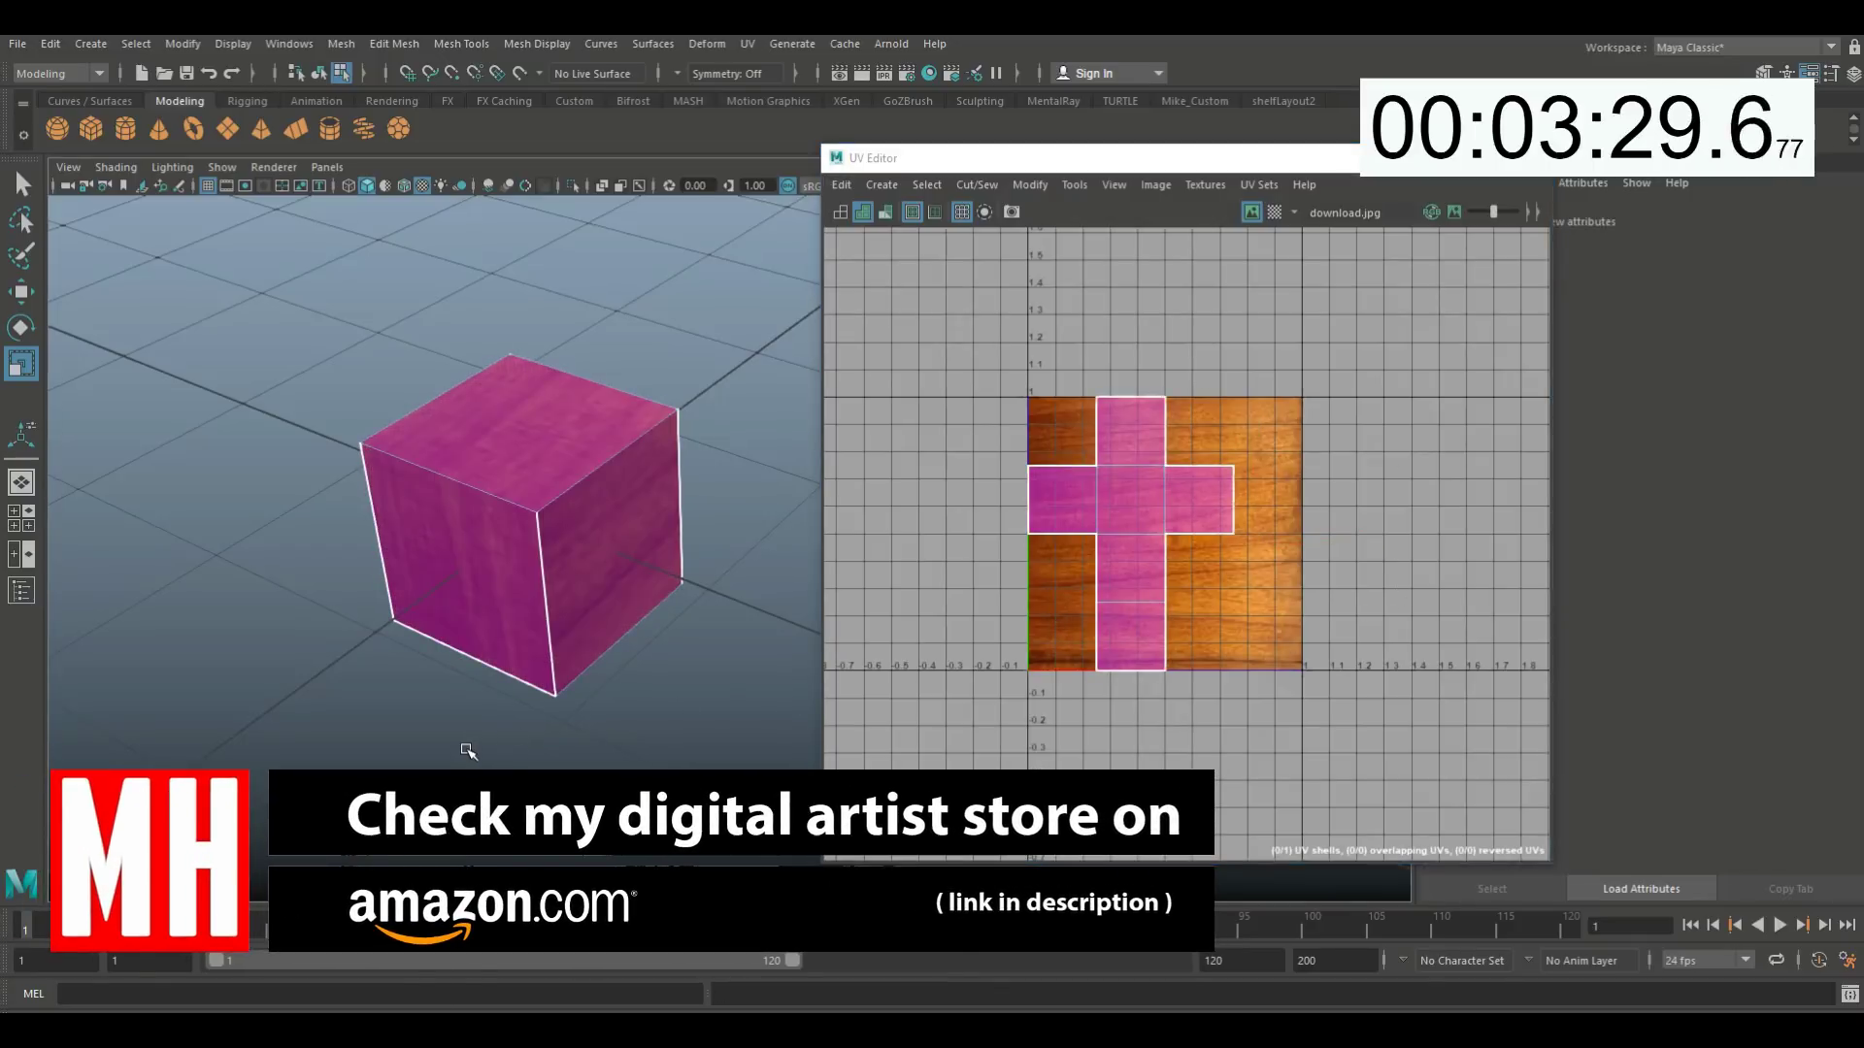
click(1529, 157)
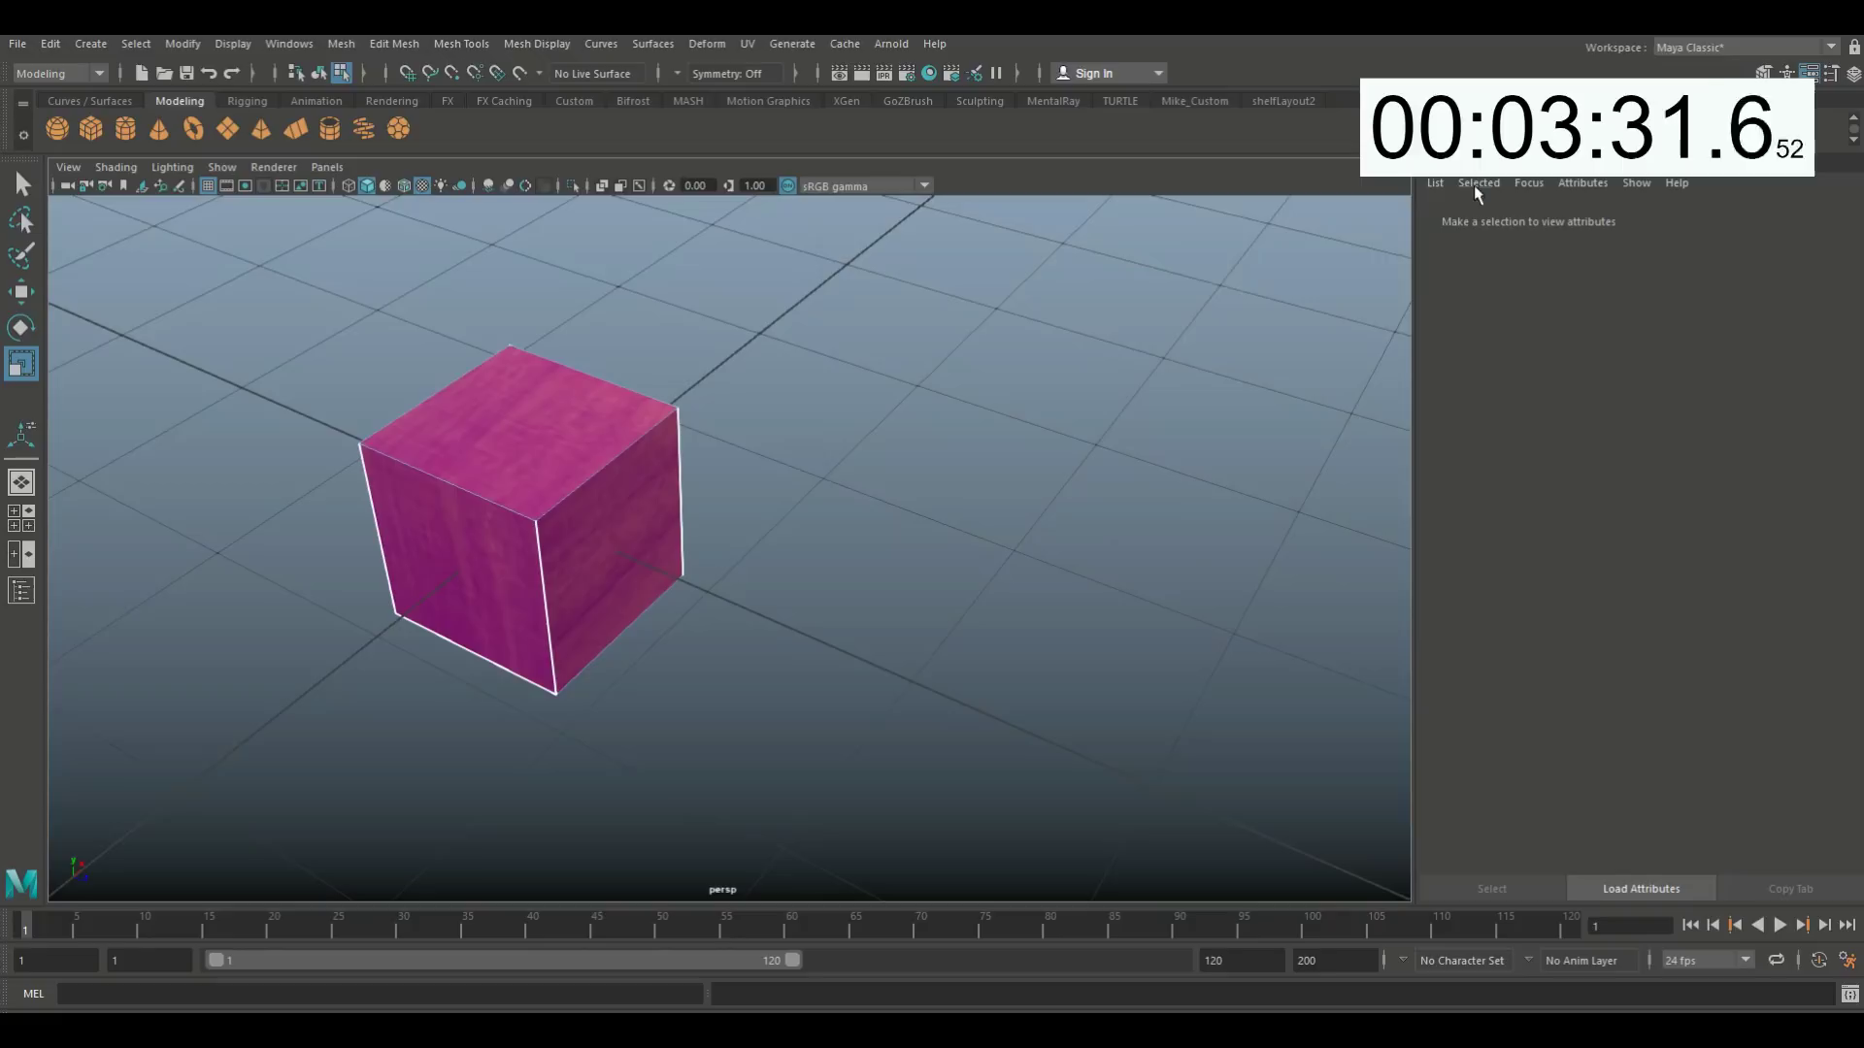
- Select the cube in Object Mode, frame it, and orbit around to inspect the wood grain on every face
right_drag(516, 441, 606, 408)
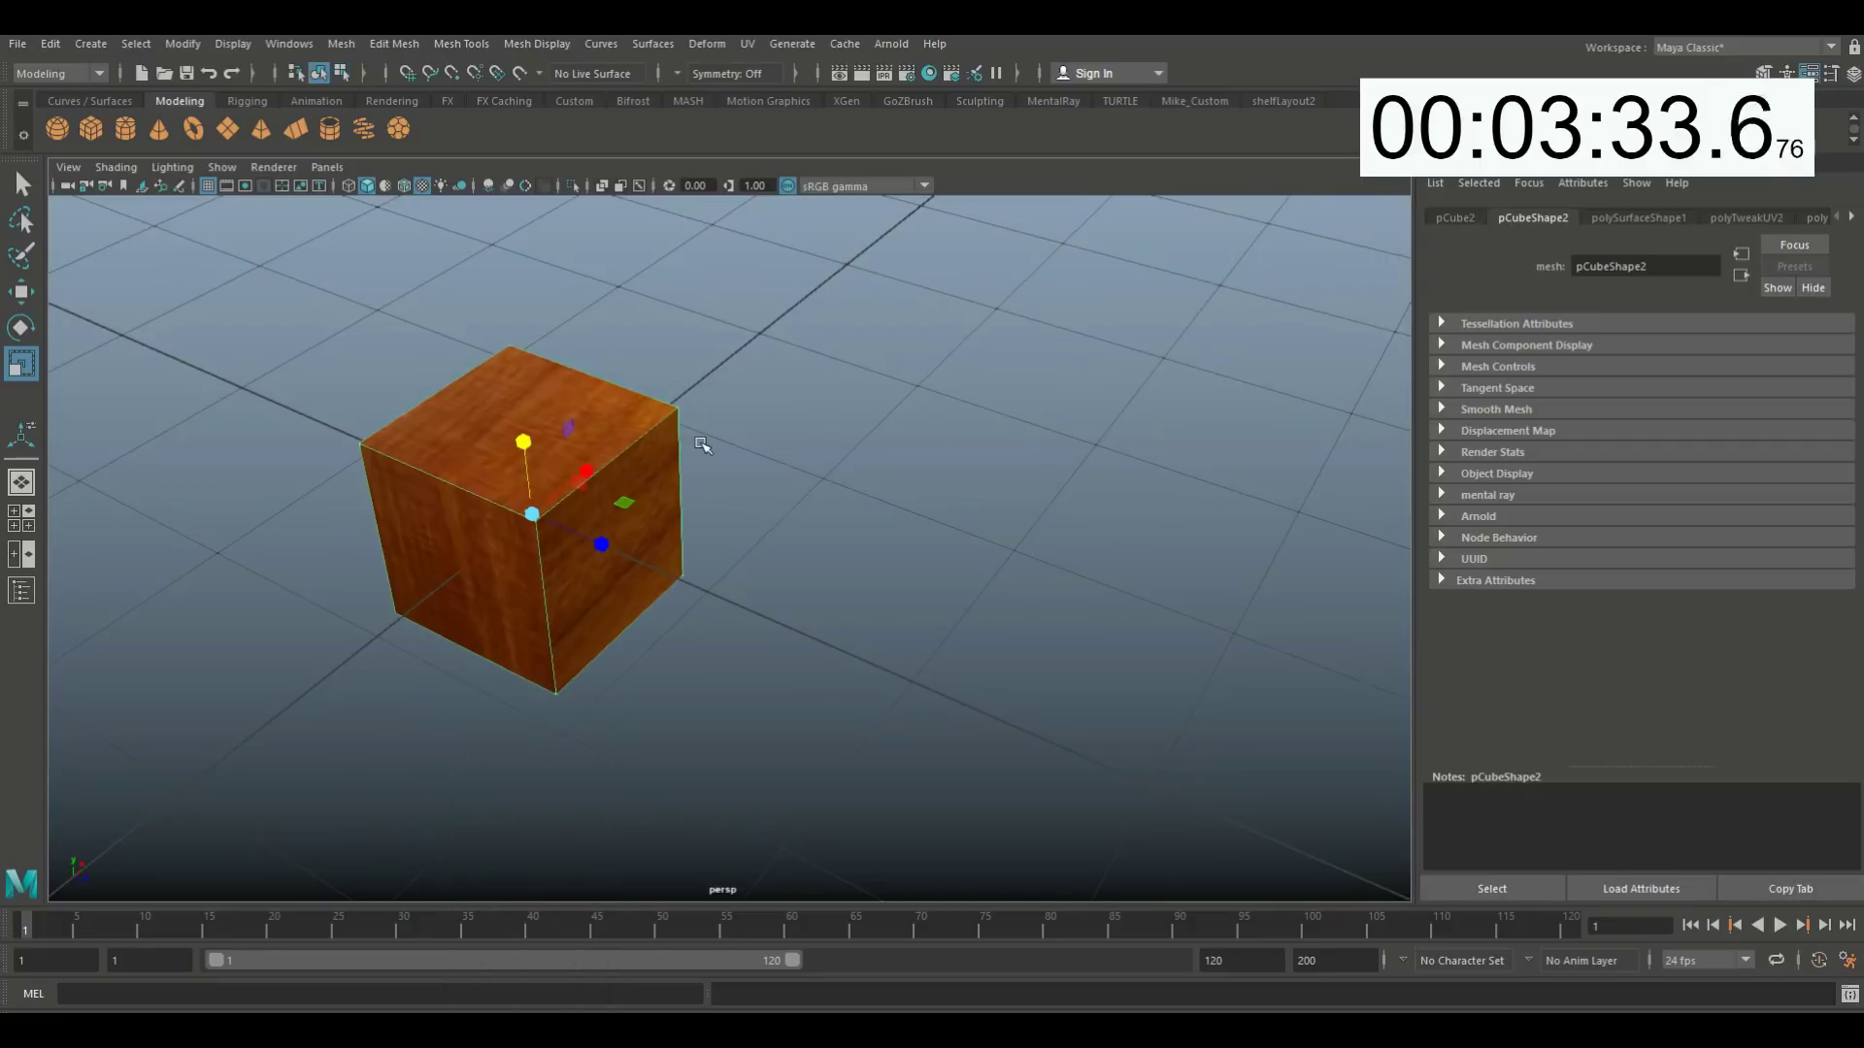
scroll(774, 453, up, 6)
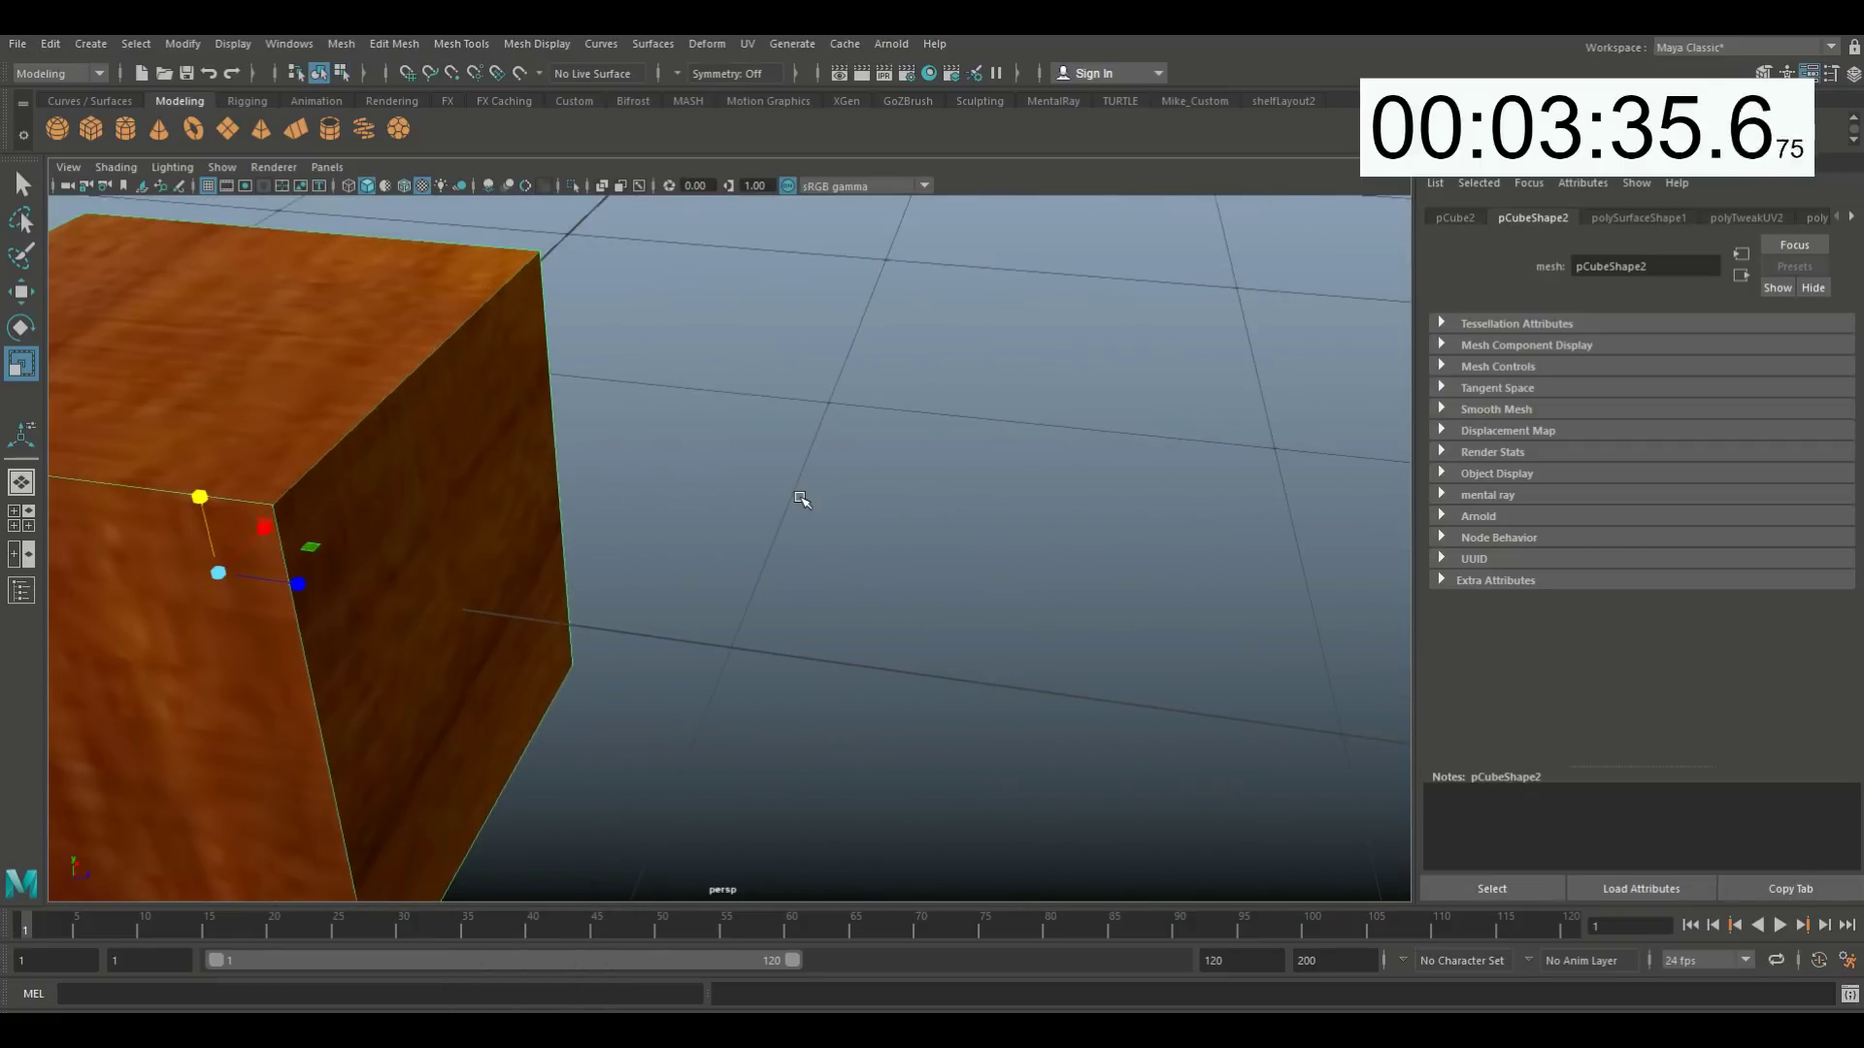
key(f)
alt+drag(1178, 470, 1107, 507)
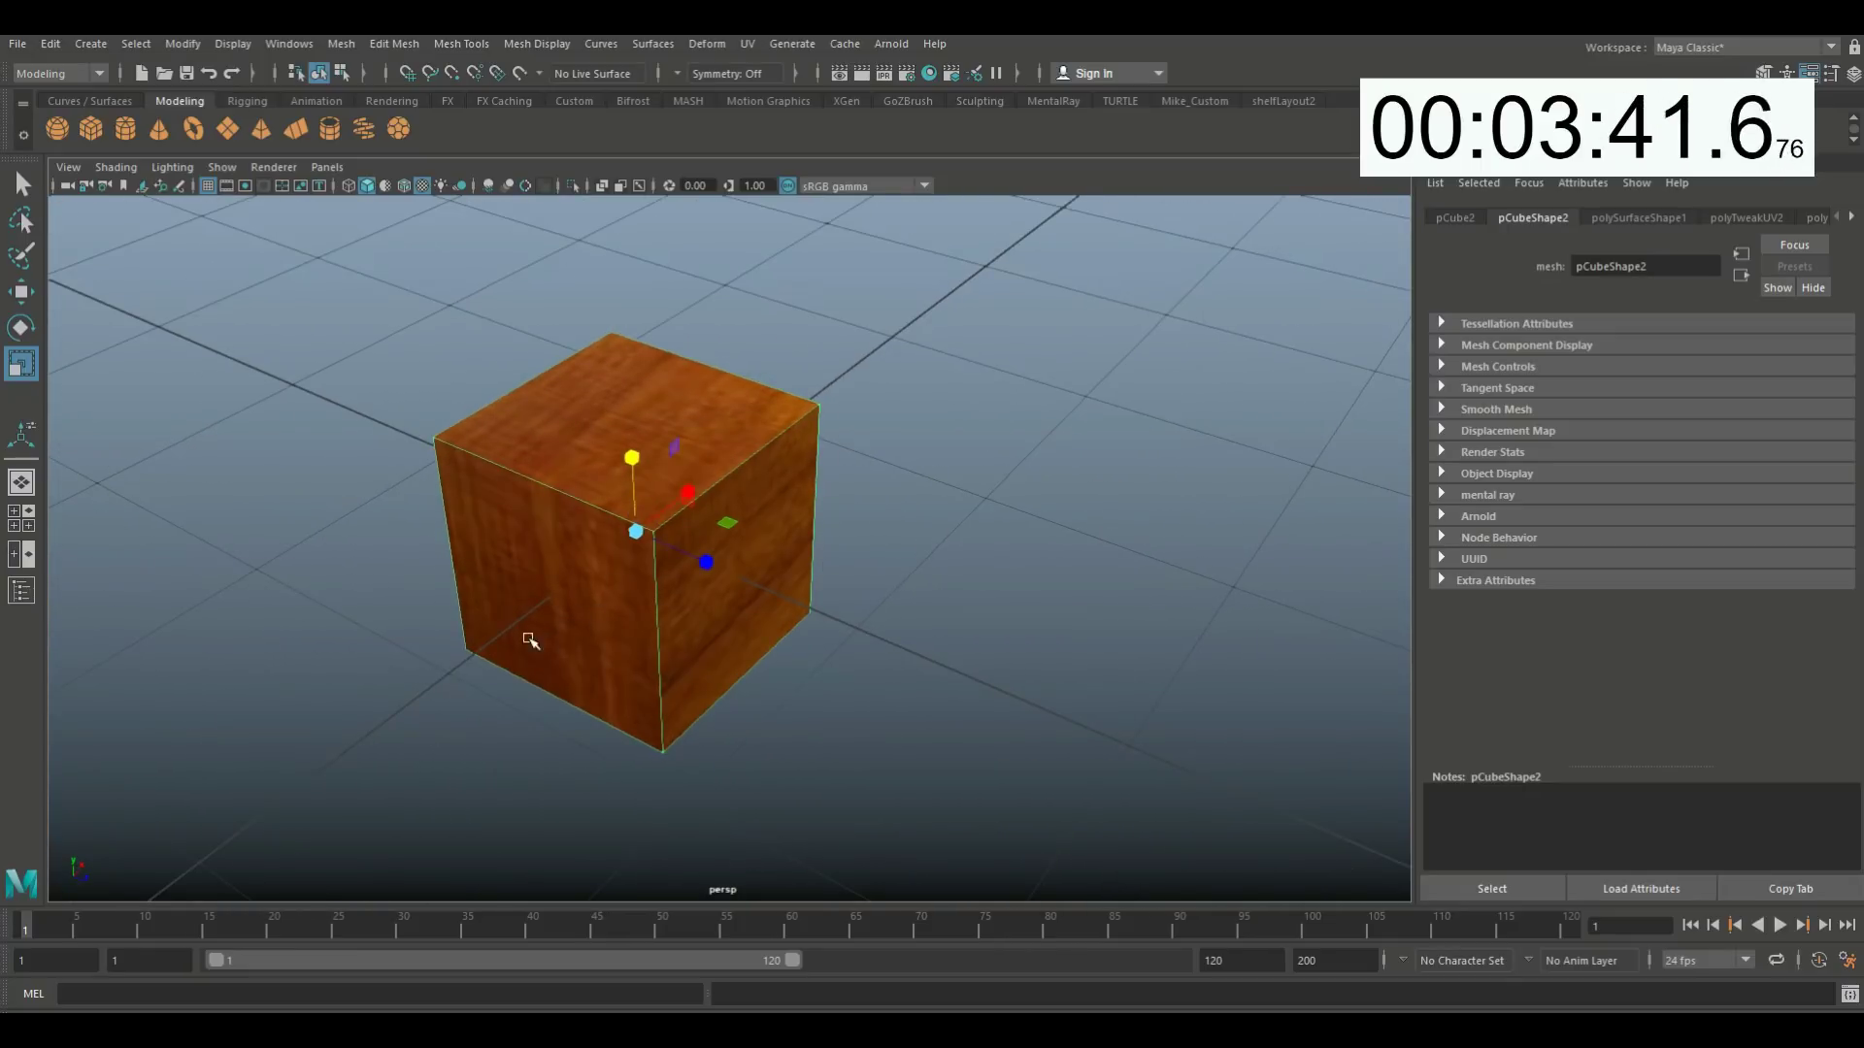
scroll(489, 574, up, 2)
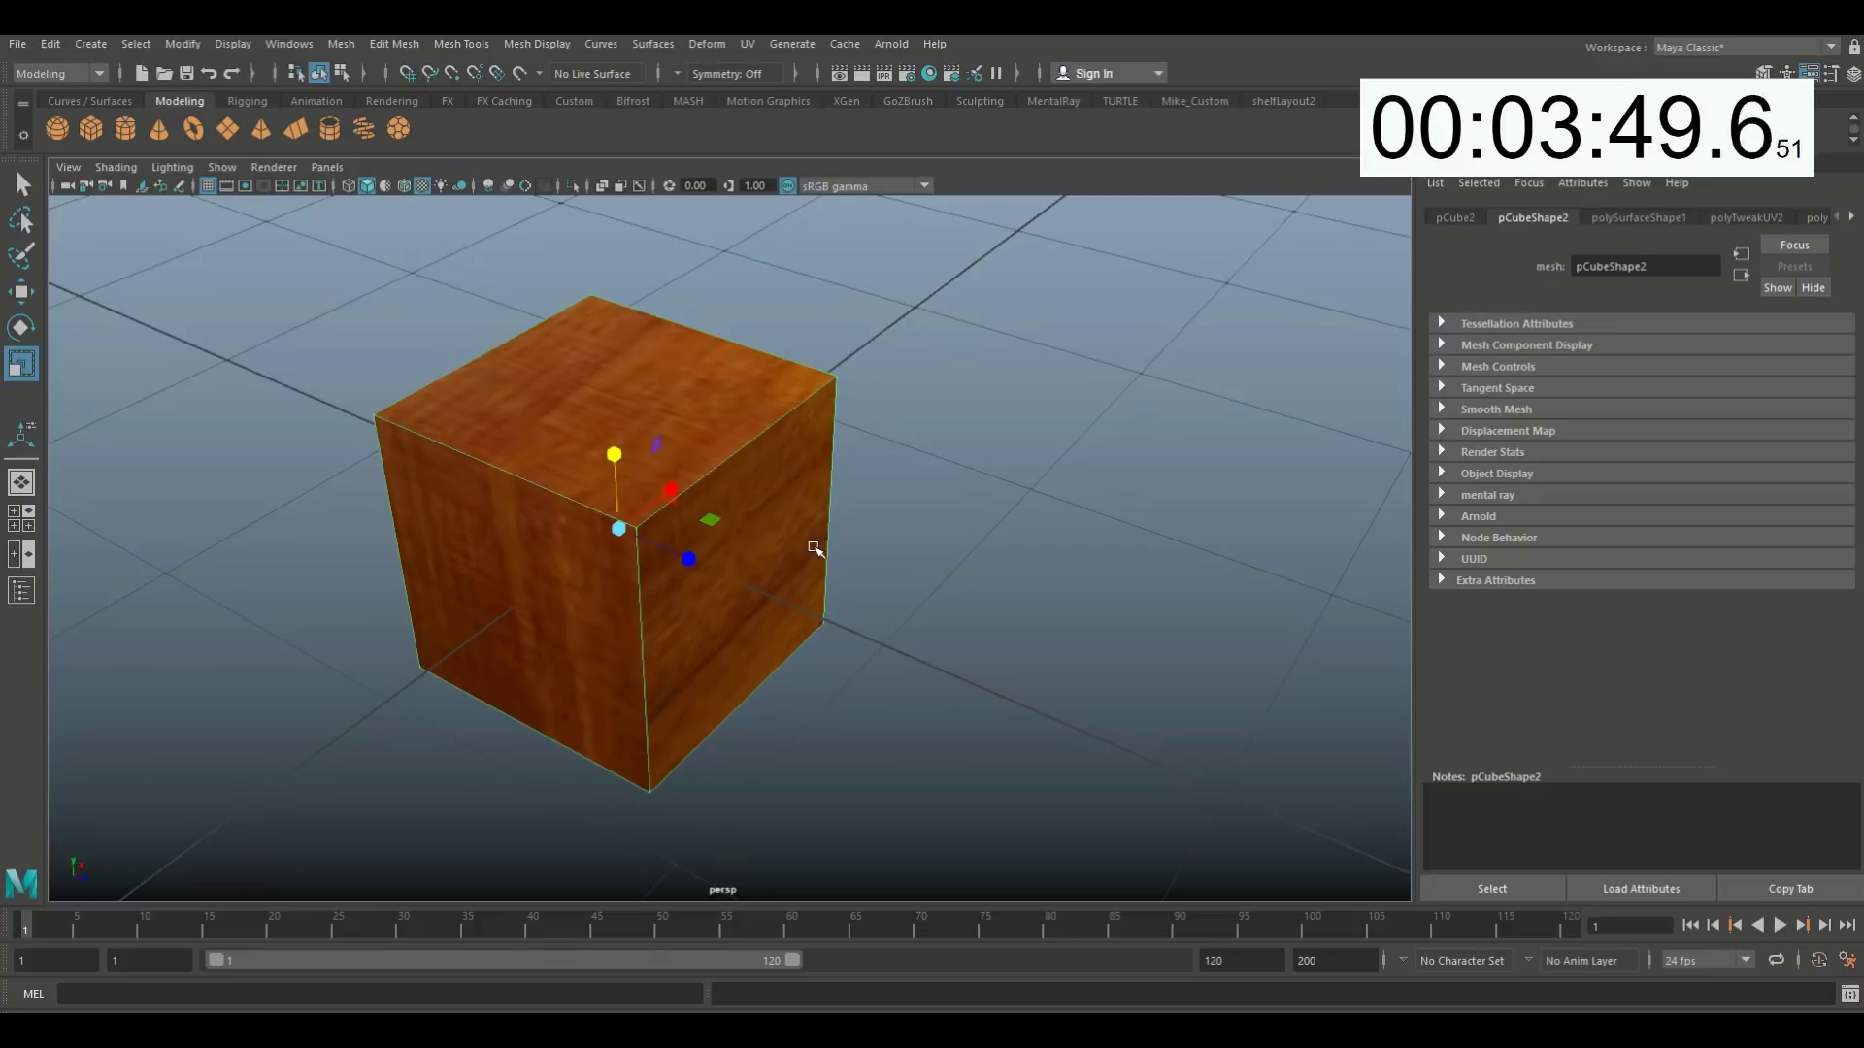
alt+drag(398, 754, 491, 666)
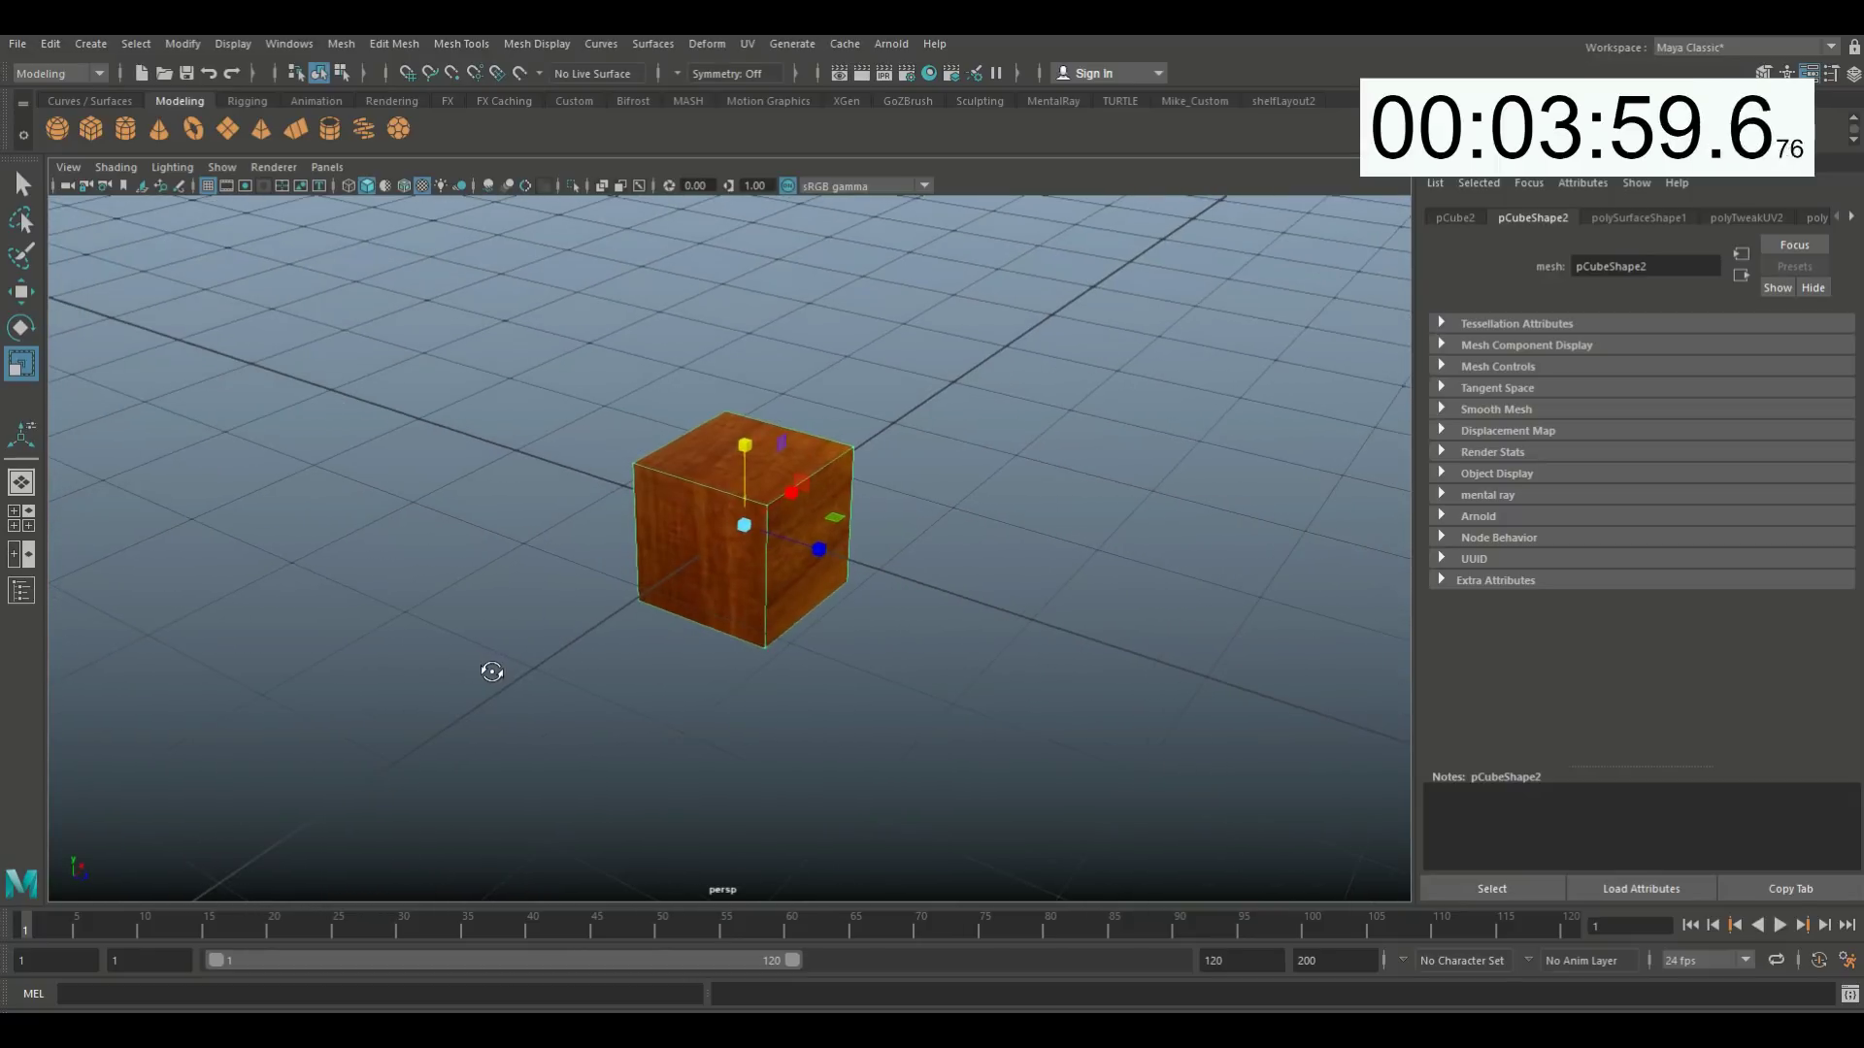